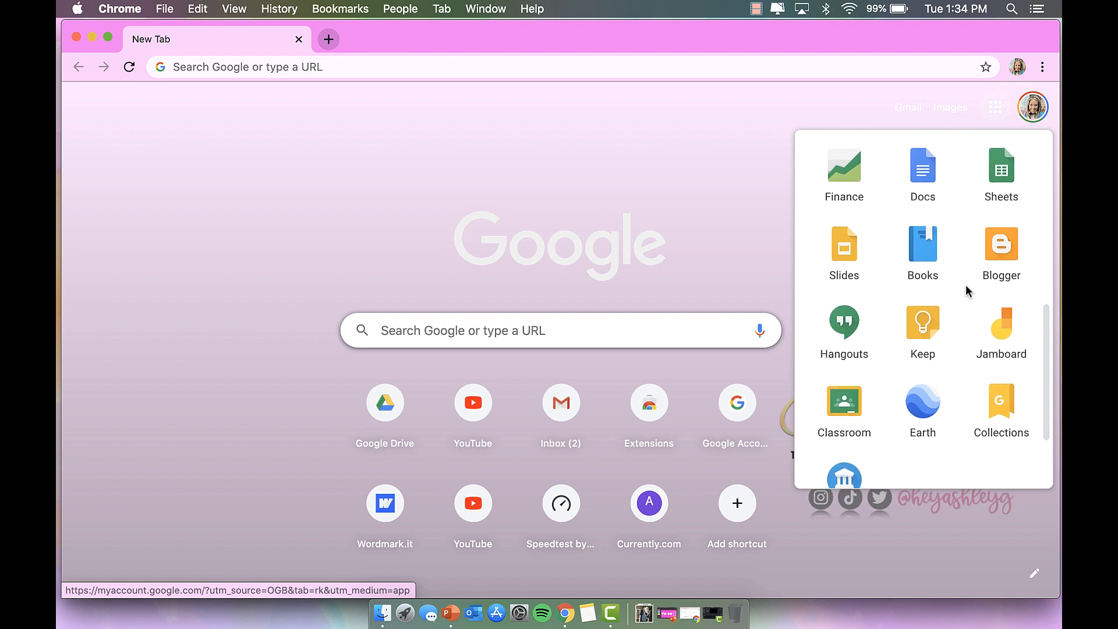
Open Google Keep from the Google apps and load the Chrome Web Store in a new tab.
{"action": "left_click", "coordinate": [929, 339]}
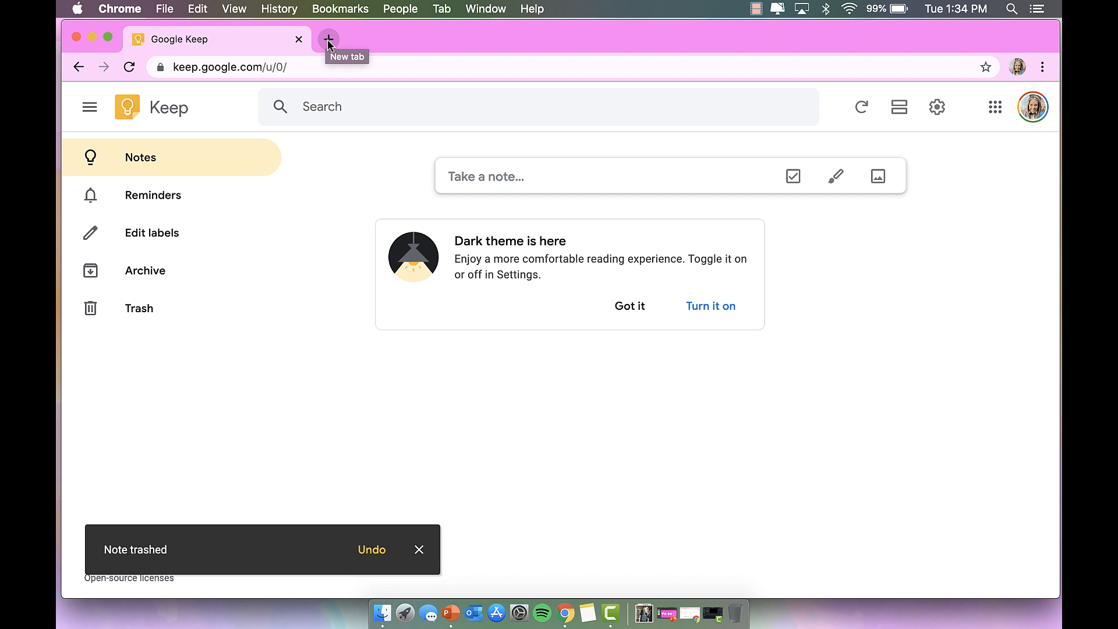
{"action": "left_click", "coordinate": [329, 39]}
{"action": "type", "text": "webstore"}
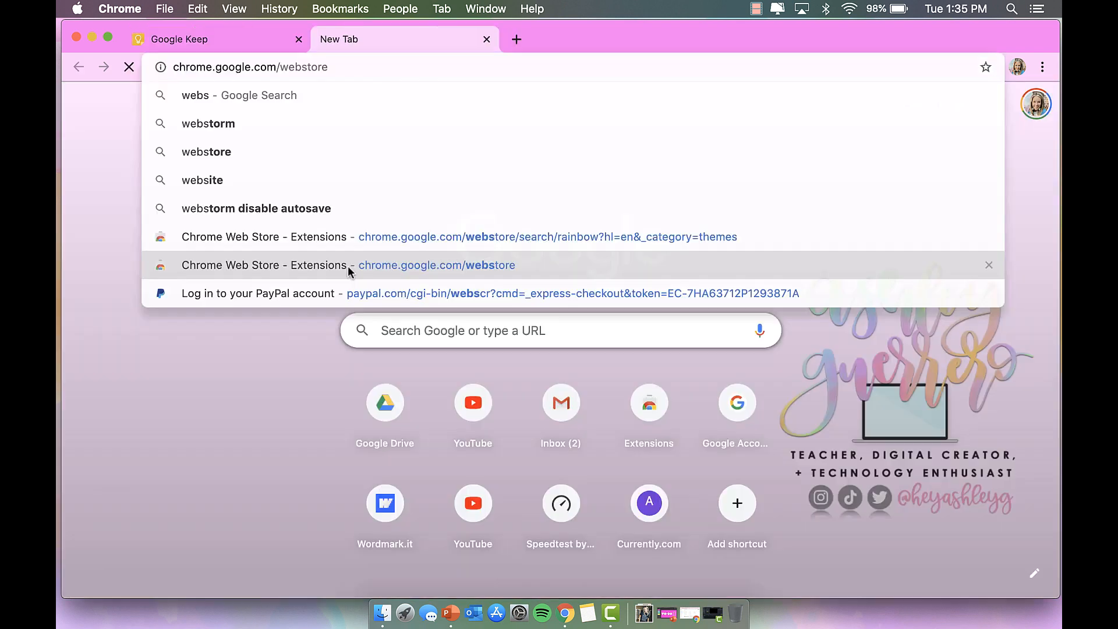
{"action": "left_click", "coordinate": [343, 262]}
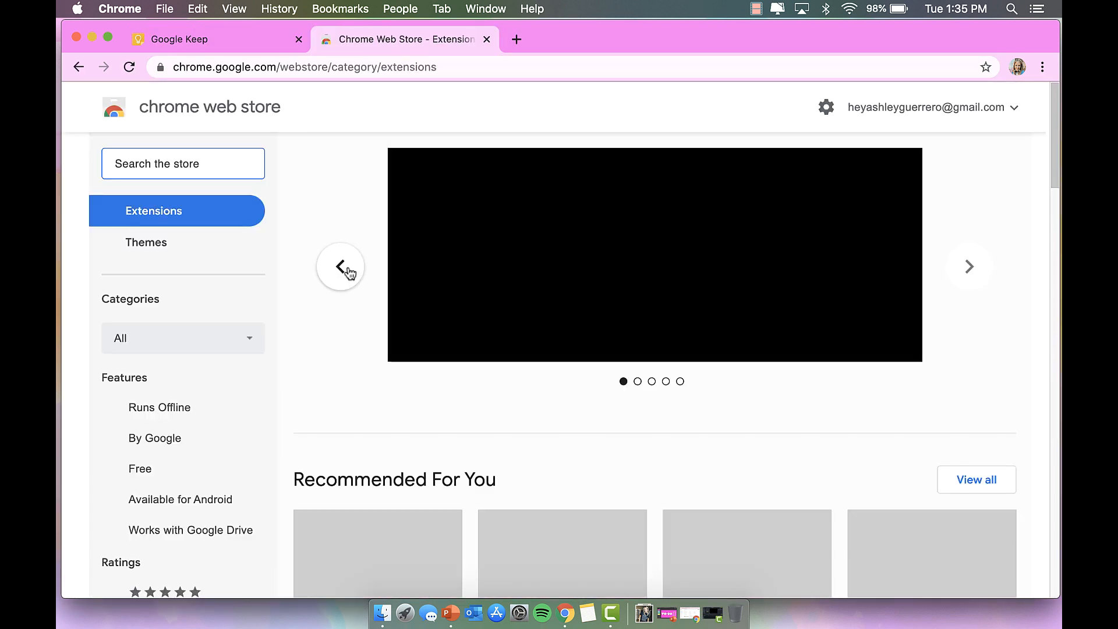
Search the store for "google keep" and limit the results to extensions.
{"action": "left_click", "coordinate": [182, 154]}
{"action": "type", "text": "goo"}
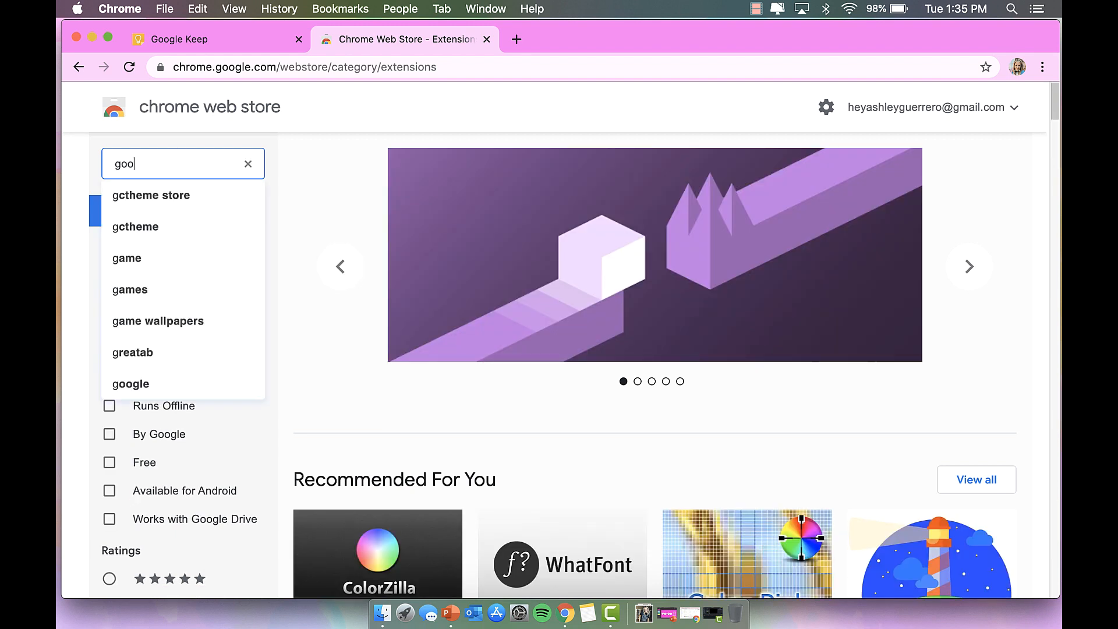
{"action": "type", "text": "gle keep"}
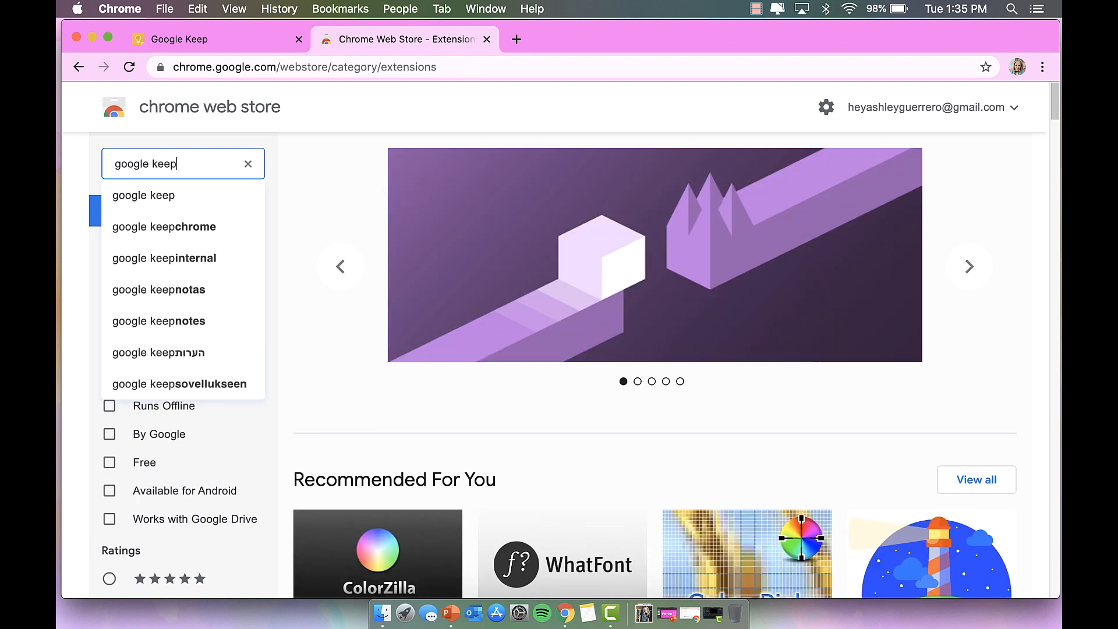
{"action": "key", "text": "Return"}
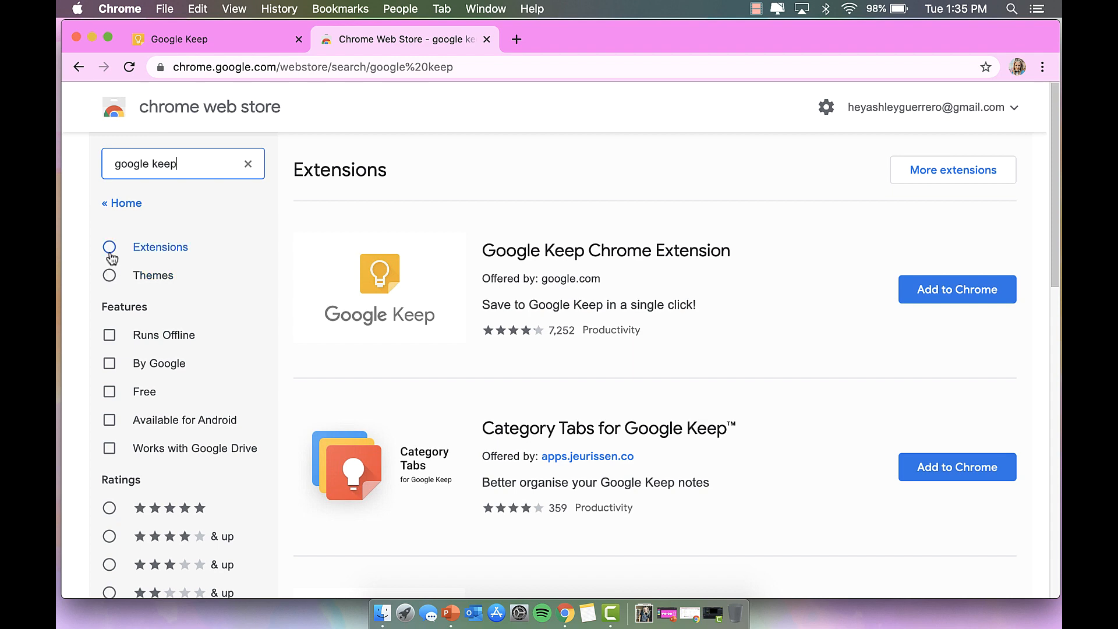
{"action": "left_click", "coordinate": [109, 247]}
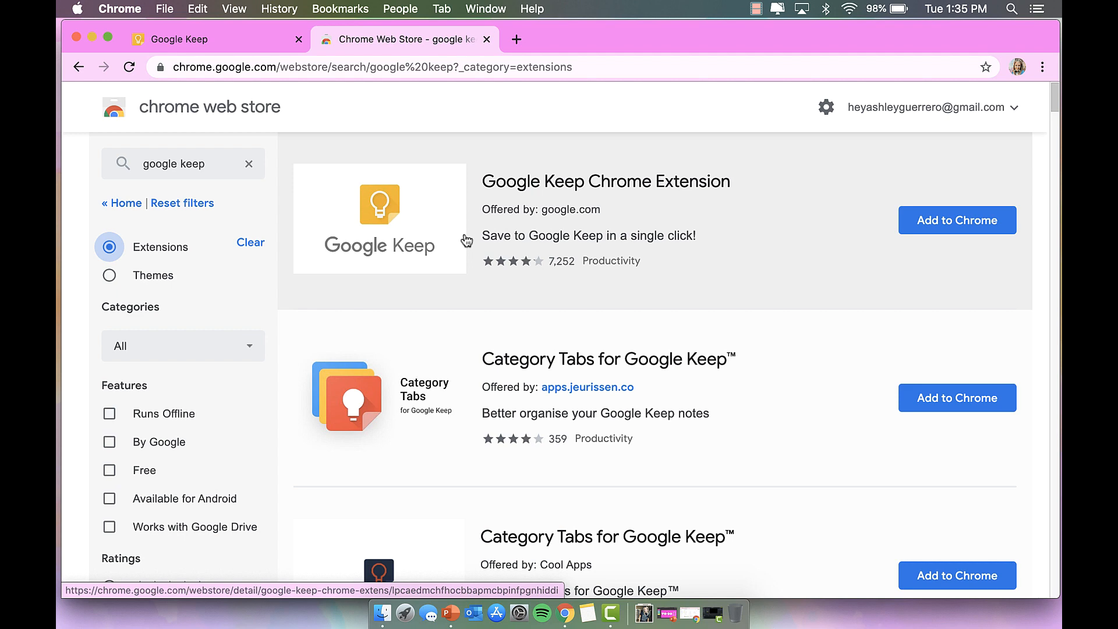
Refine the extension search to "google keep pop up".
{"action": "scroll", "coordinate": [466, 241], "scroll_direction": "down", "scroll_amount": 10}
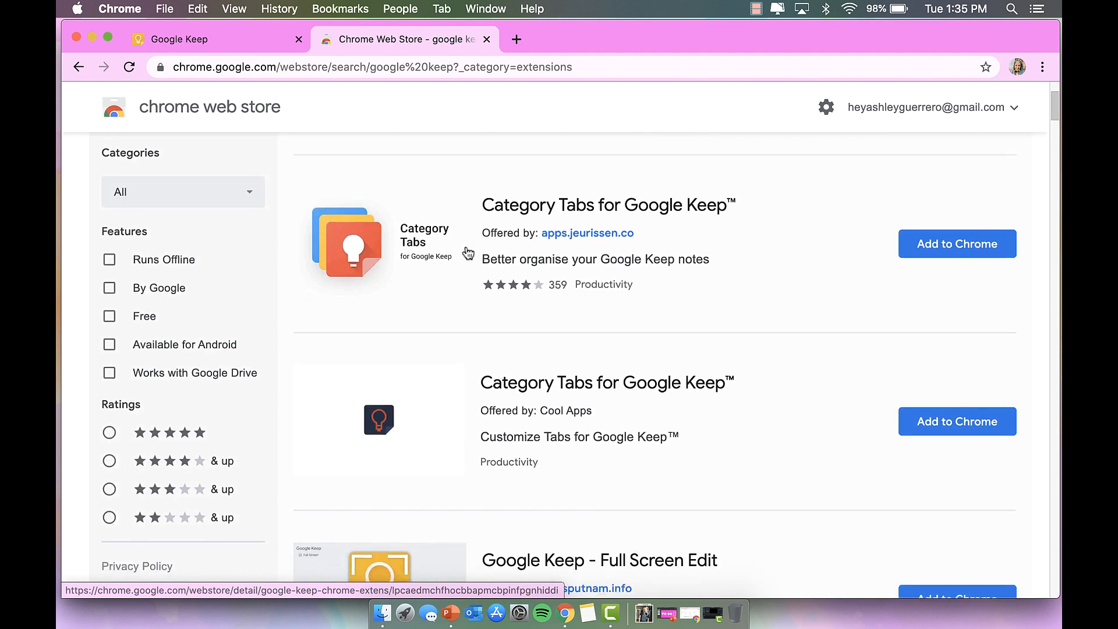
{"action": "scroll", "coordinate": [468, 252], "scroll_direction": "up", "scroll_amount": 10}
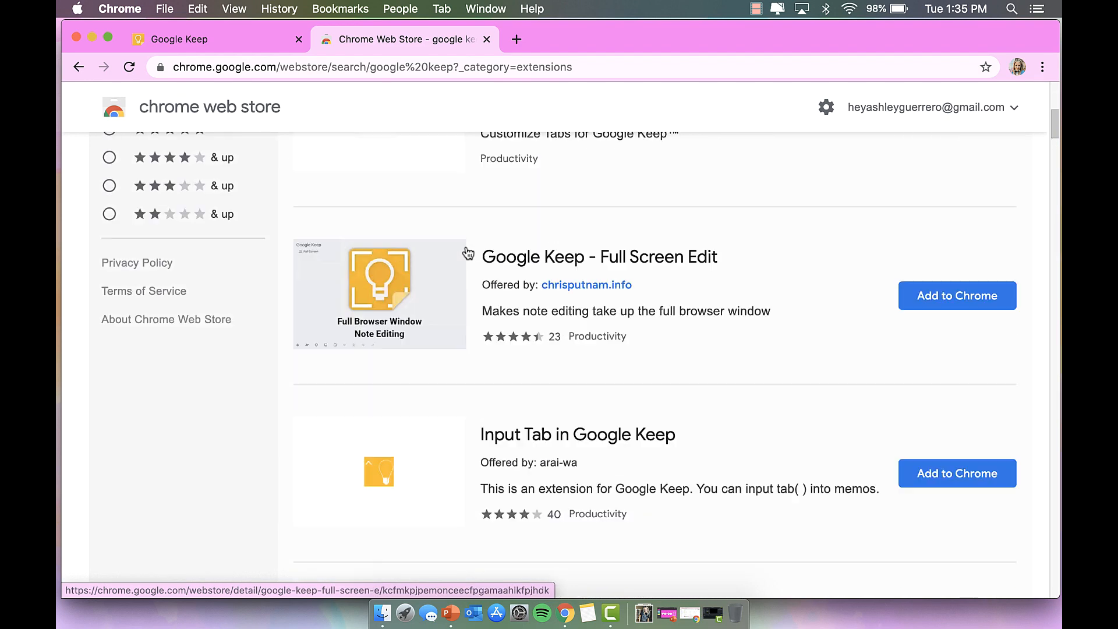
{"action": "left_click", "coordinate": [219, 163]}
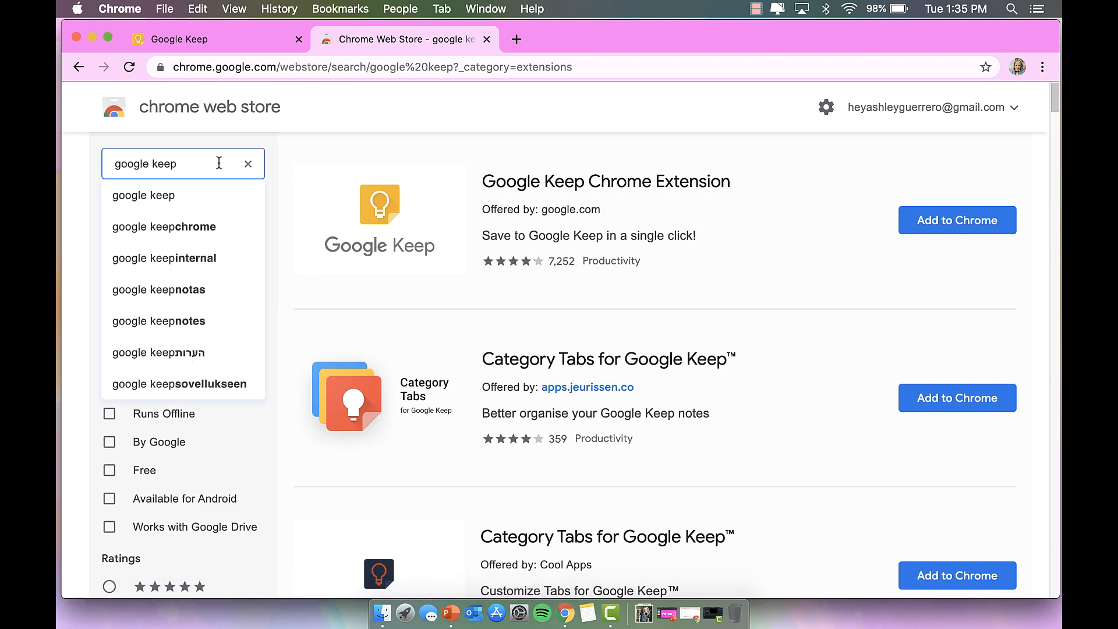
{"action": "type", "text": "pop up"}
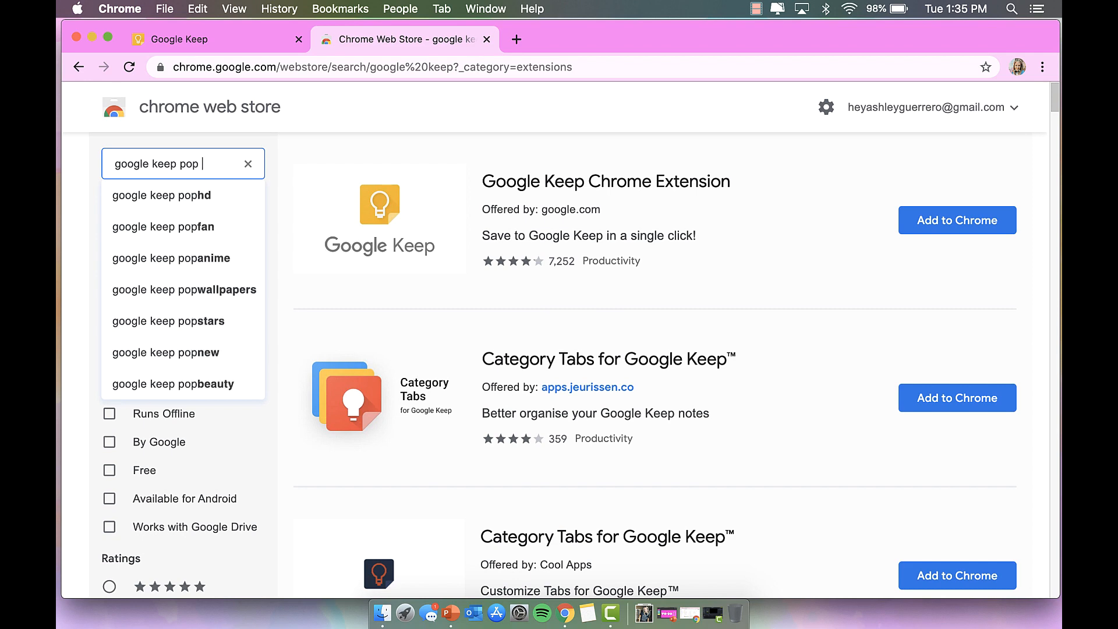
{"action": "key", "text": "Return"}
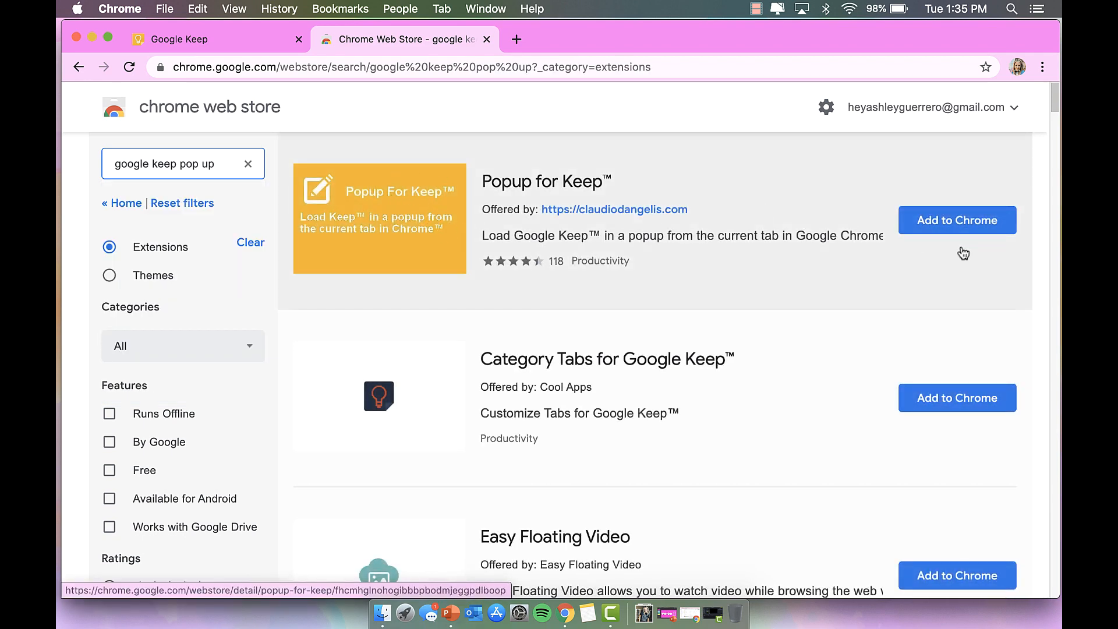
Add the Popup for Keep™ extension to Chrome, dismiss the confirmation and open the extension.
{"action": "left_click", "coordinate": [959, 223]}
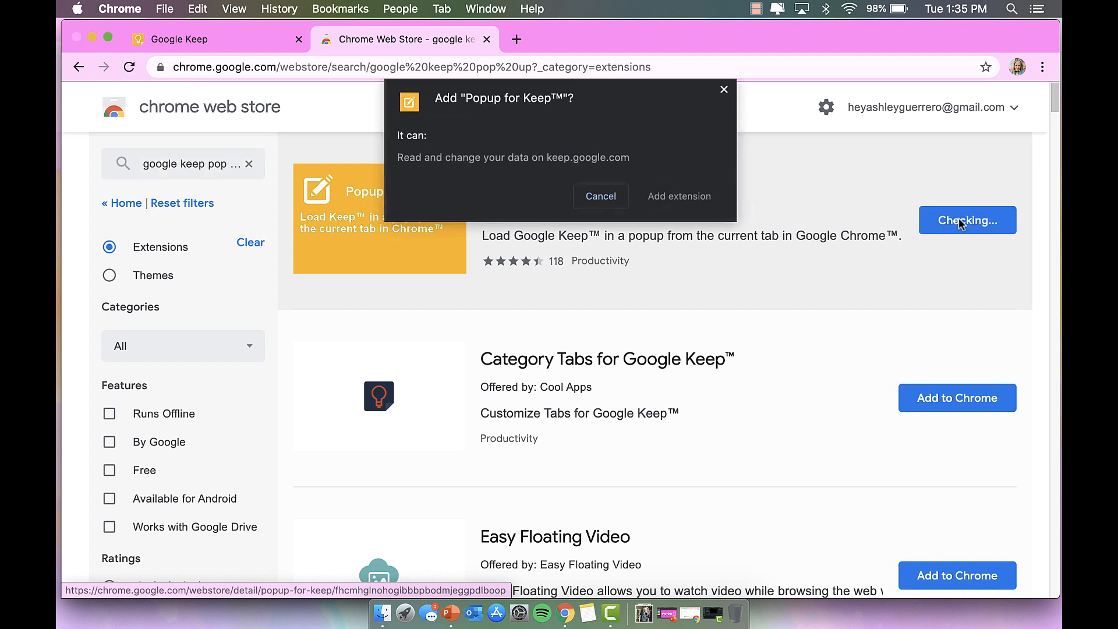
{"action": "left_click", "coordinate": [683, 211]}
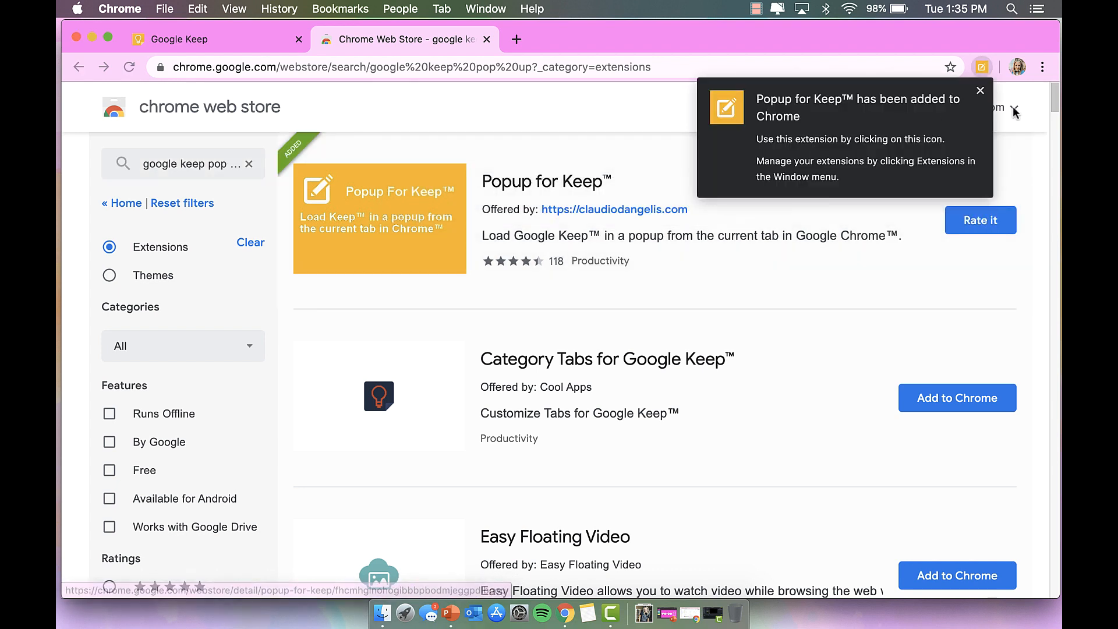
{"action": "left_click", "coordinate": [981, 92]}
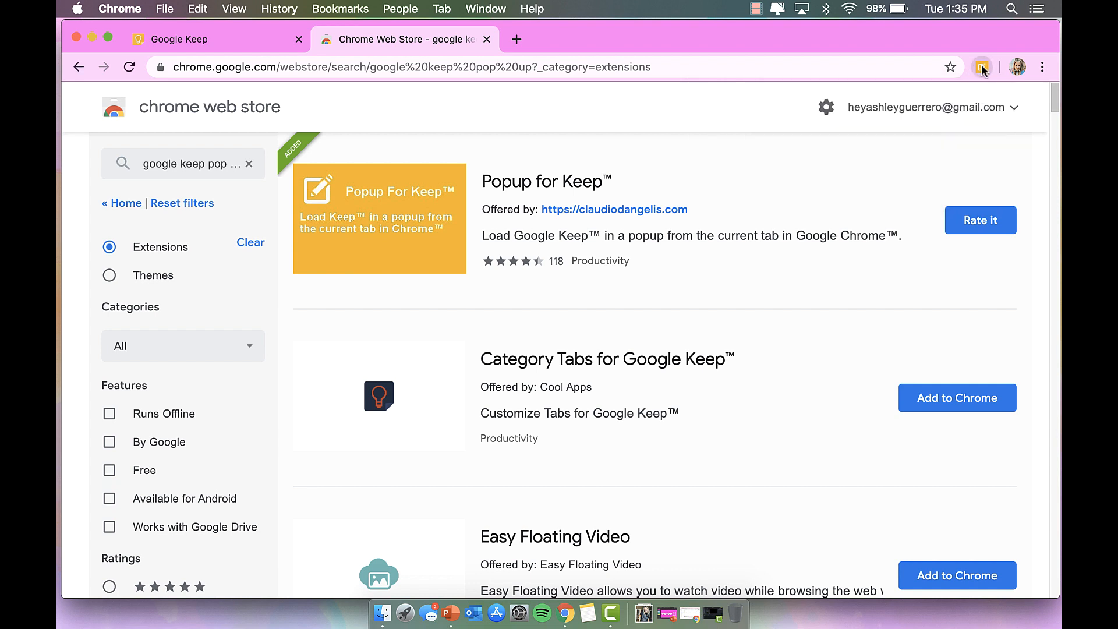
{"action": "left_click", "coordinate": [981, 67]}
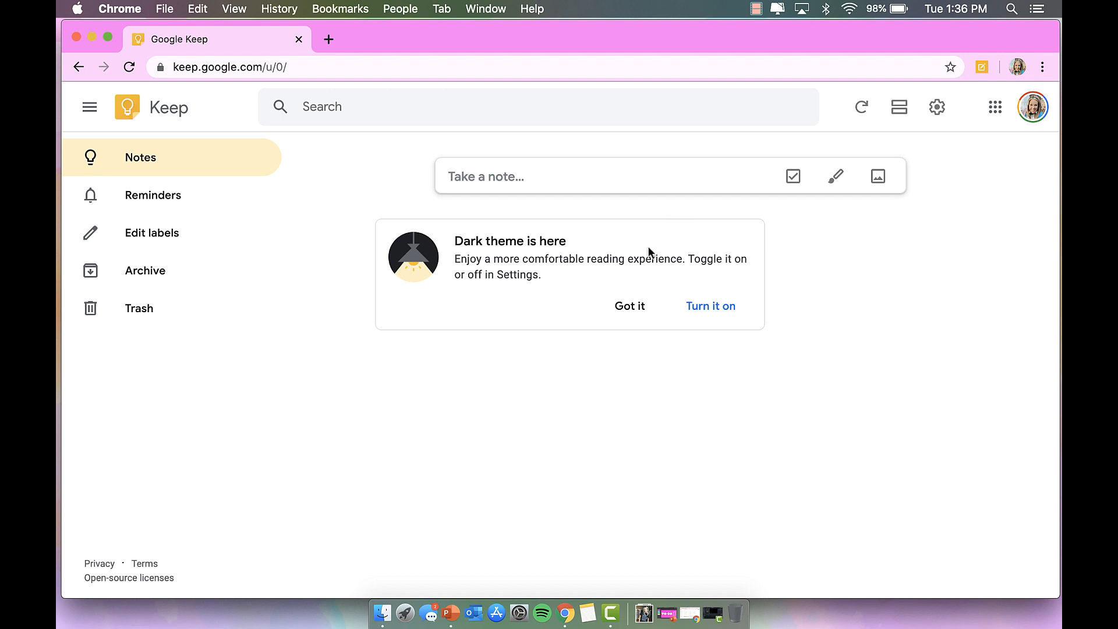
Enable the suggested dark theme in Google Keep, and disable it again in the settings with the change saved.
{"action": "left_click", "coordinate": [723, 309]}
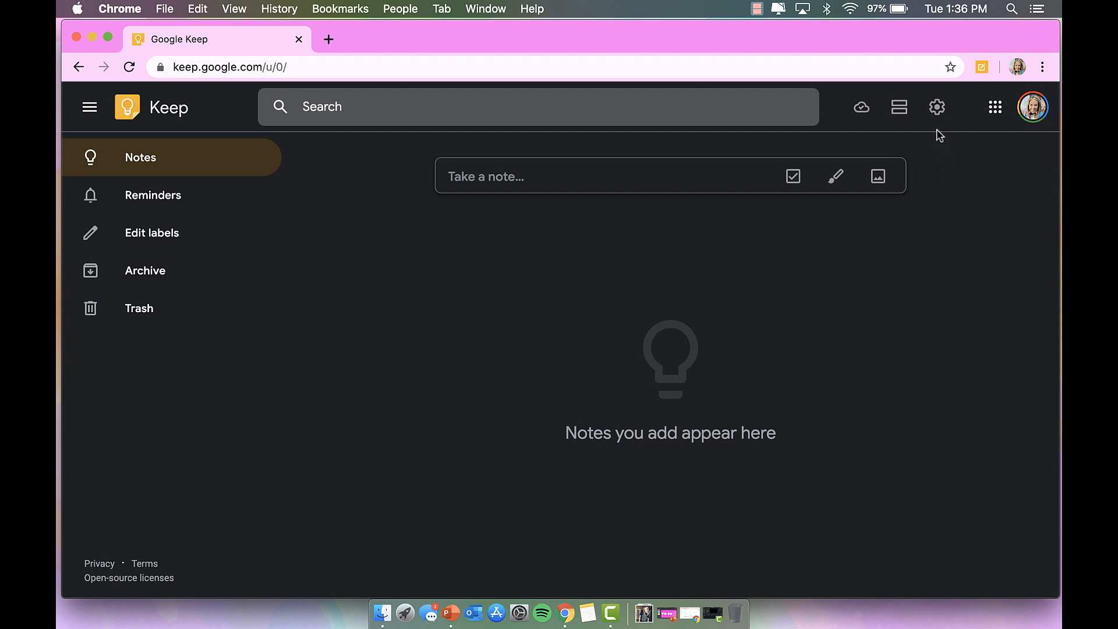
{"action": "left_click", "coordinate": [936, 108]}
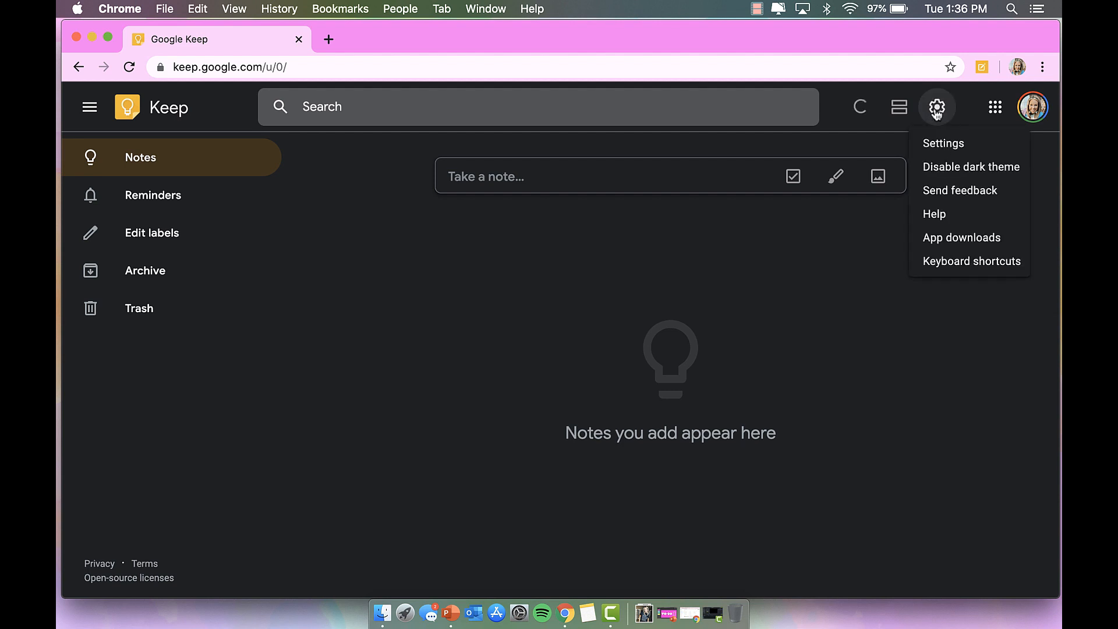
{"action": "left_click", "coordinate": [941, 145]}
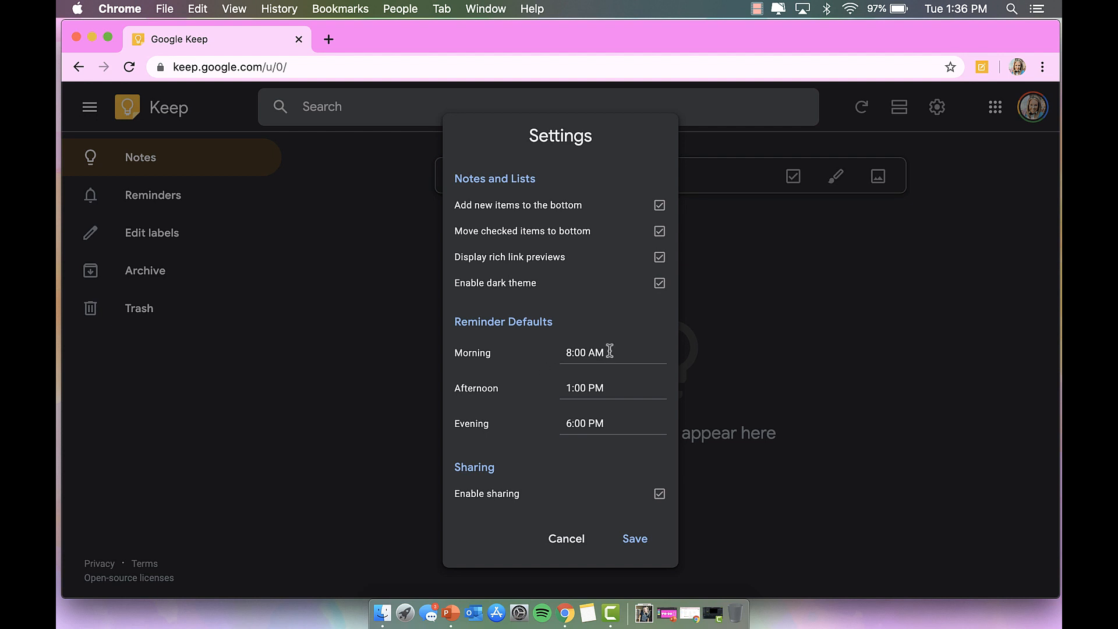
{"action": "left_click", "coordinate": [659, 283]}
{"action": "left_click", "coordinate": [636, 538]}
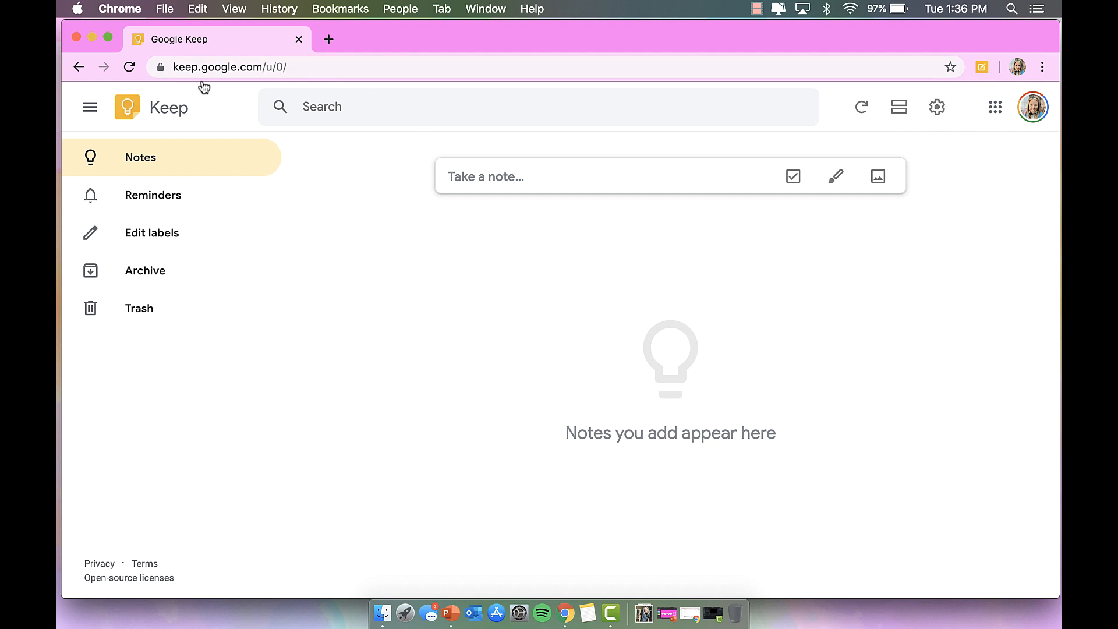
Look through Keep's Reminders, label editor, Archive and Trash sections, and return to the Notes section.
{"action": "left_click", "coordinate": [93, 108]}
{"action": "left_click", "coordinate": [93, 109]}
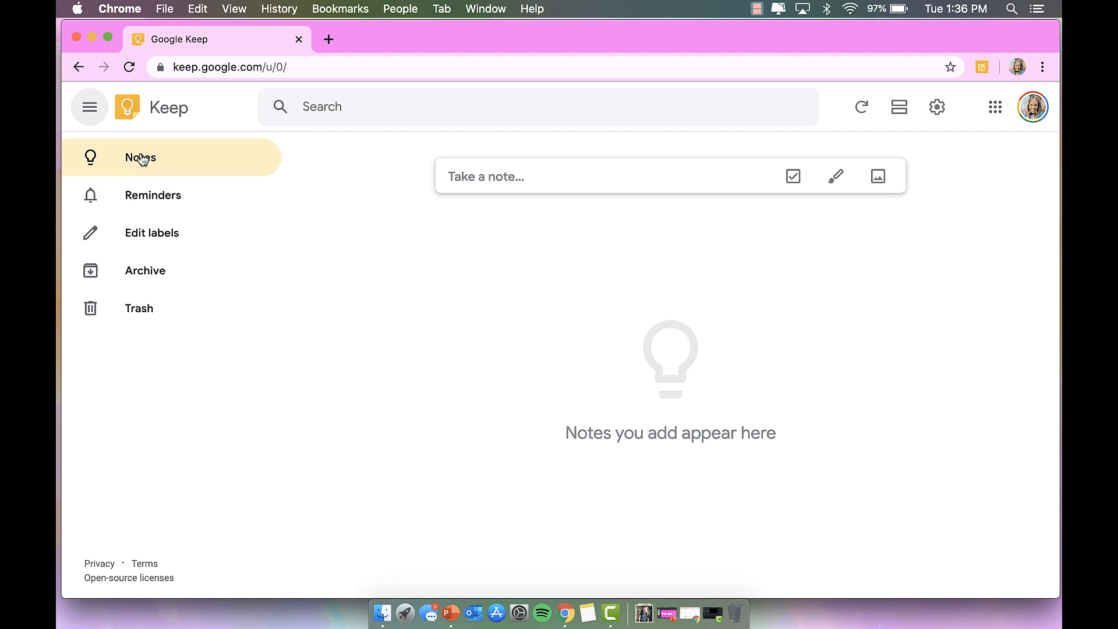
{"action": "left_click", "coordinate": [181, 196]}
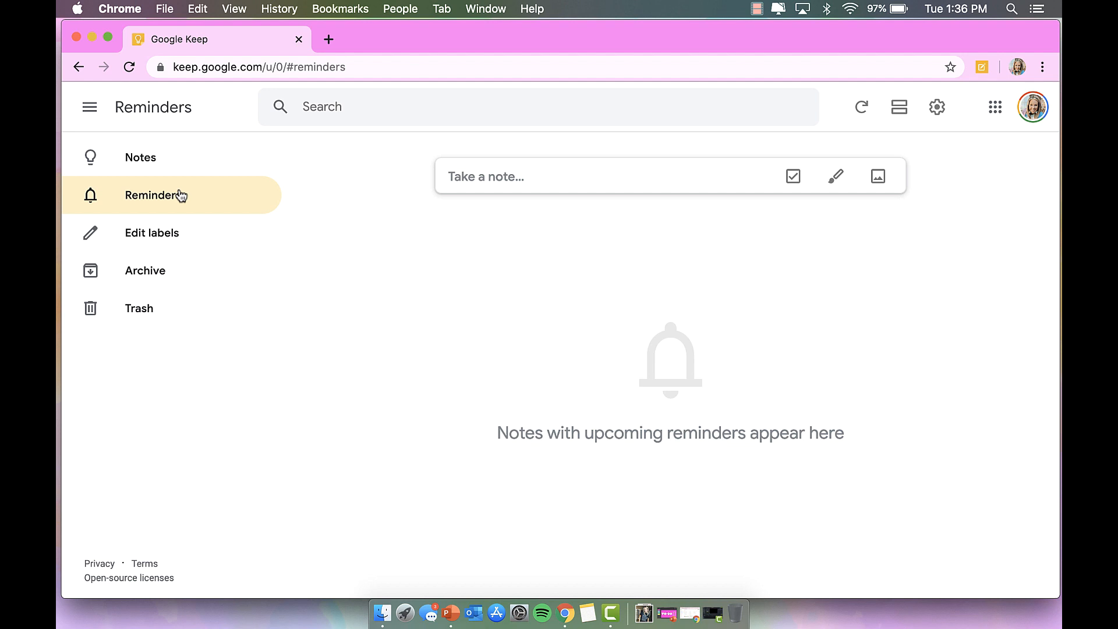
{"action": "left_click", "coordinate": [169, 234]}
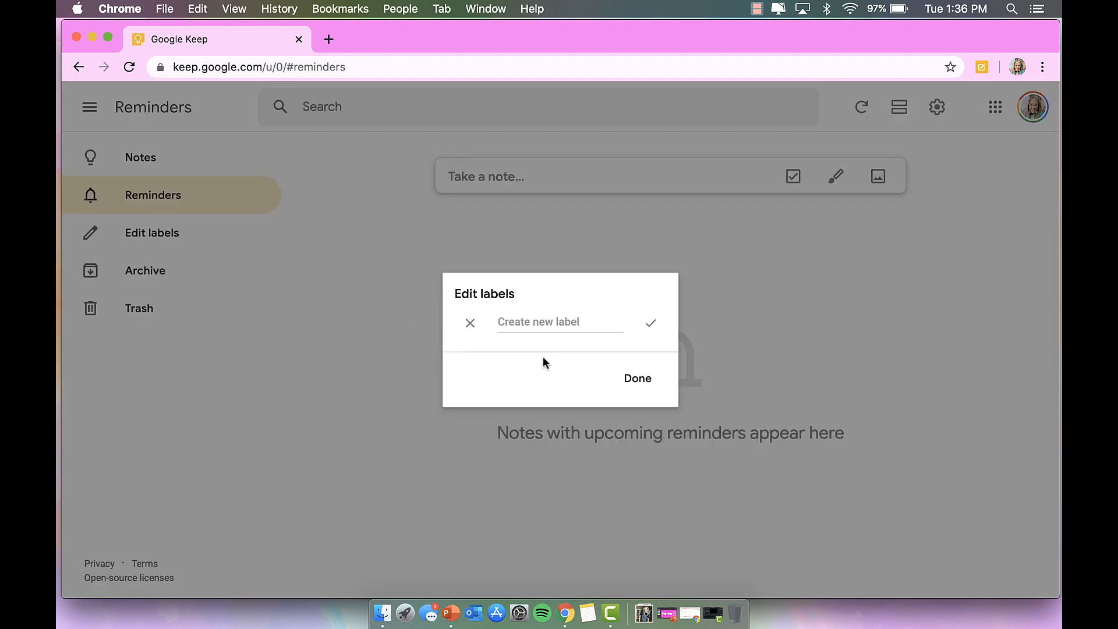
{"action": "left_click", "coordinate": [471, 325]}
{"action": "left_click", "coordinate": [636, 380]}
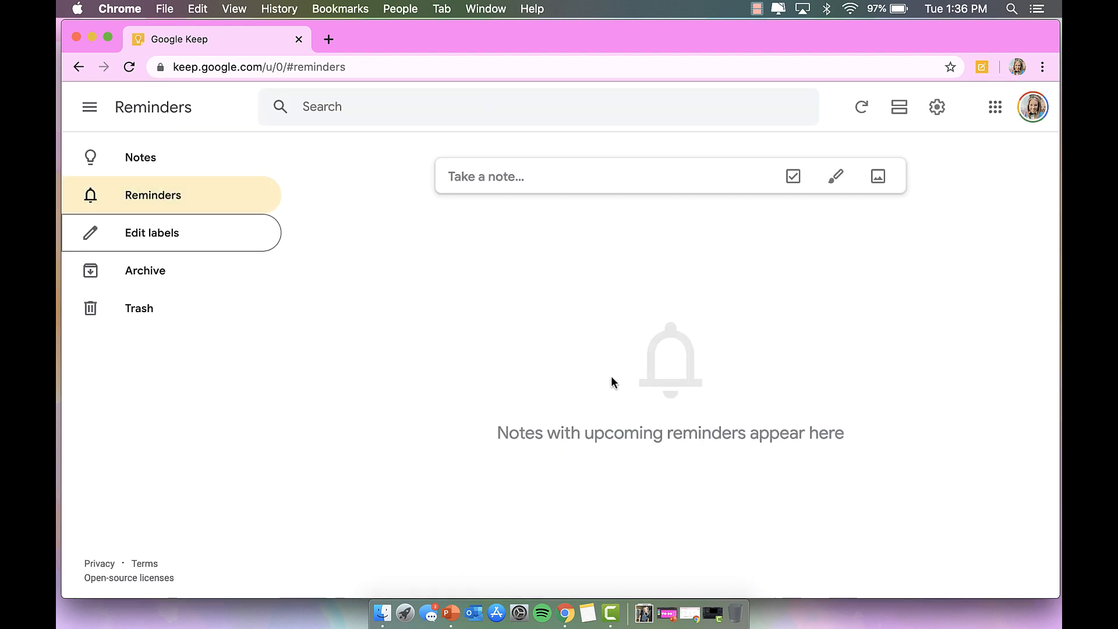
{"action": "left_click", "coordinate": [197, 276]}
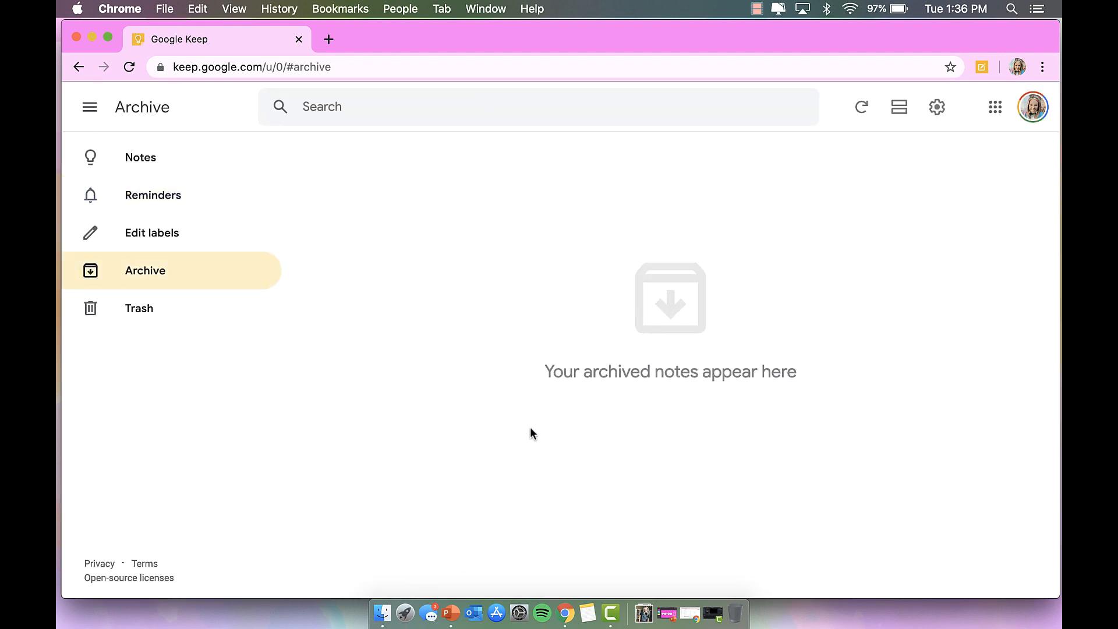
{"action": "left_click", "coordinate": [145, 309]}
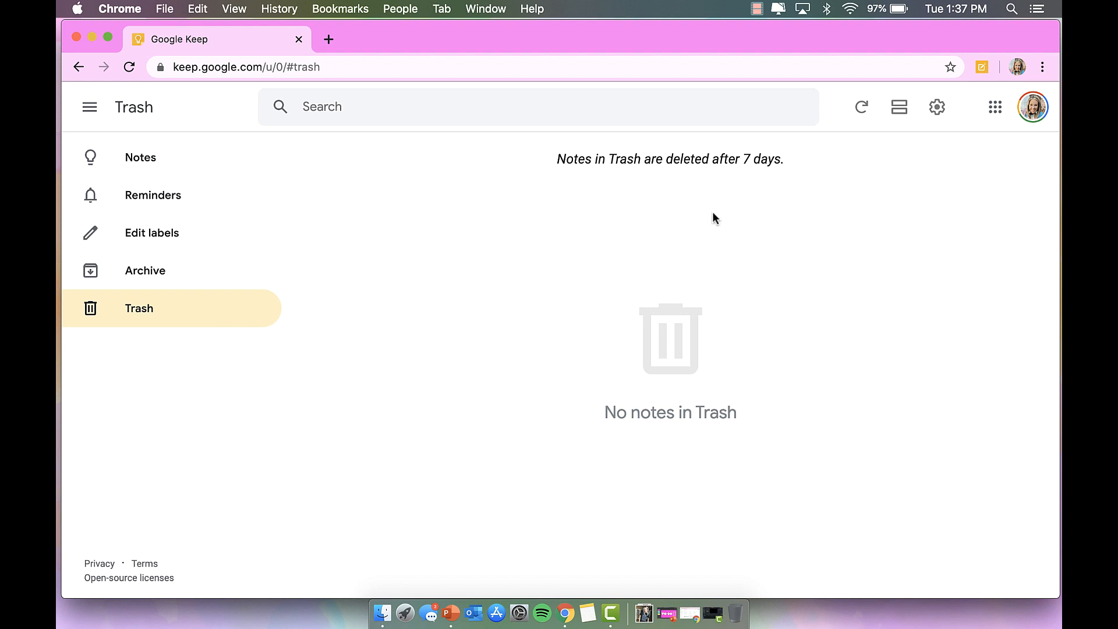
{"action": "left_click", "coordinate": [207, 265]}
{"action": "left_click", "coordinate": [204, 158]}
{"action": "left_click", "coordinate": [358, 101]}
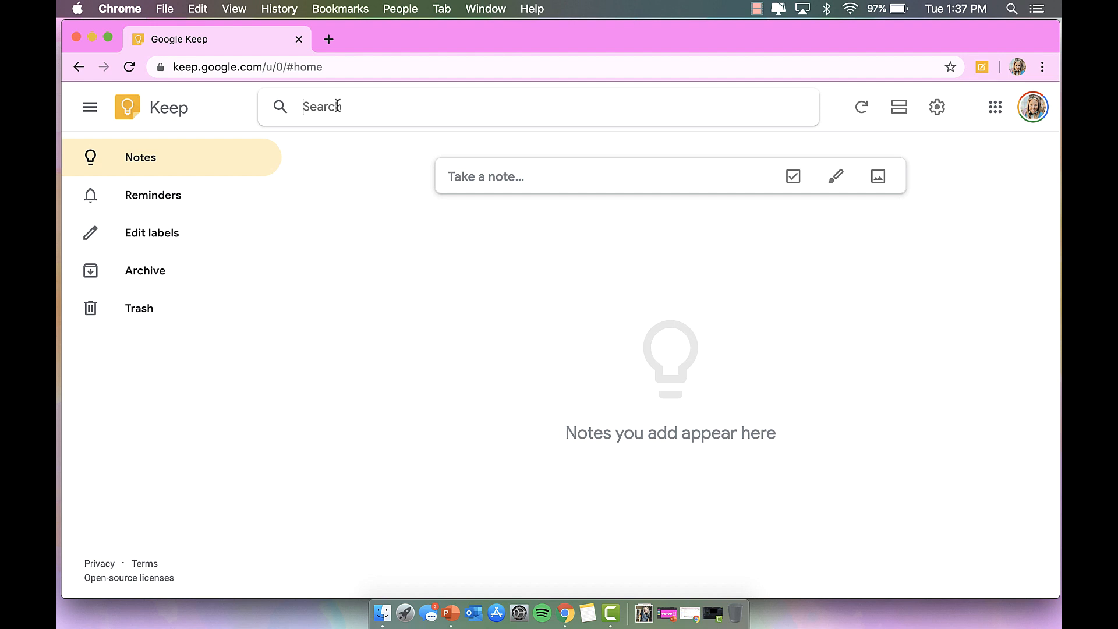
{"action": "left_click", "coordinate": [861, 119]}
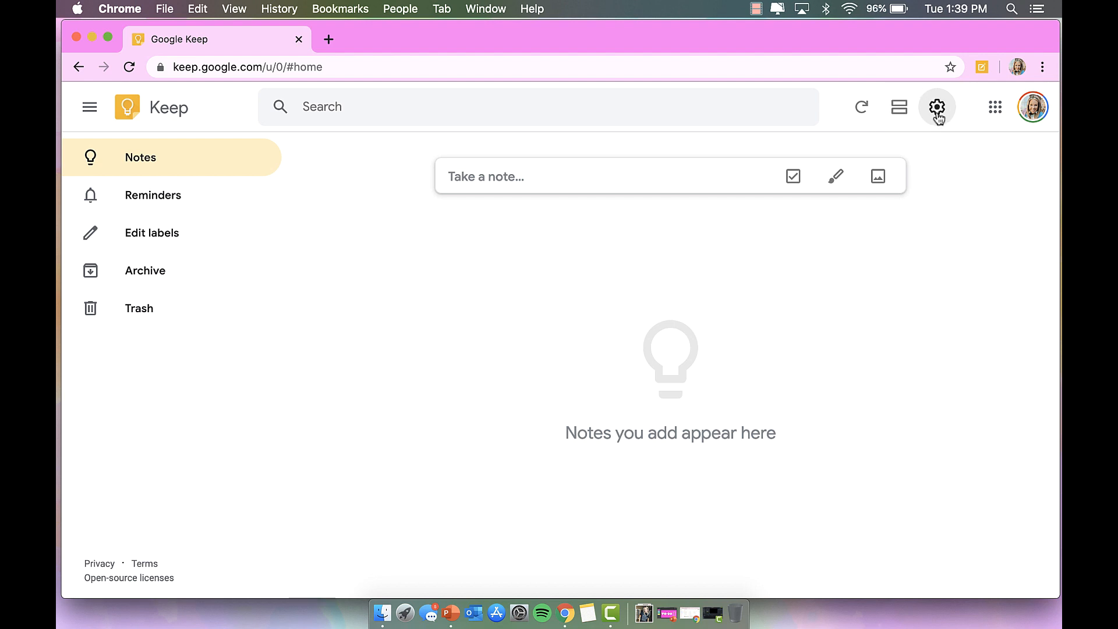
Review Keep's list, reminder default and sharing settings, and save them.
{"action": "left_click", "coordinate": [937, 114]}
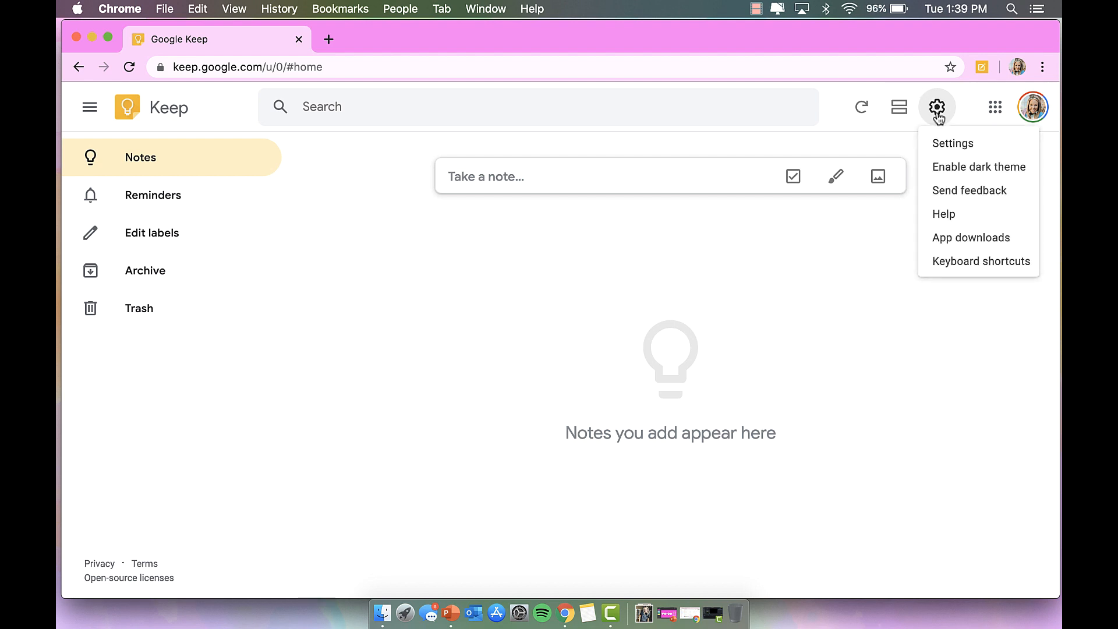
{"action": "left_click", "coordinate": [950, 144]}
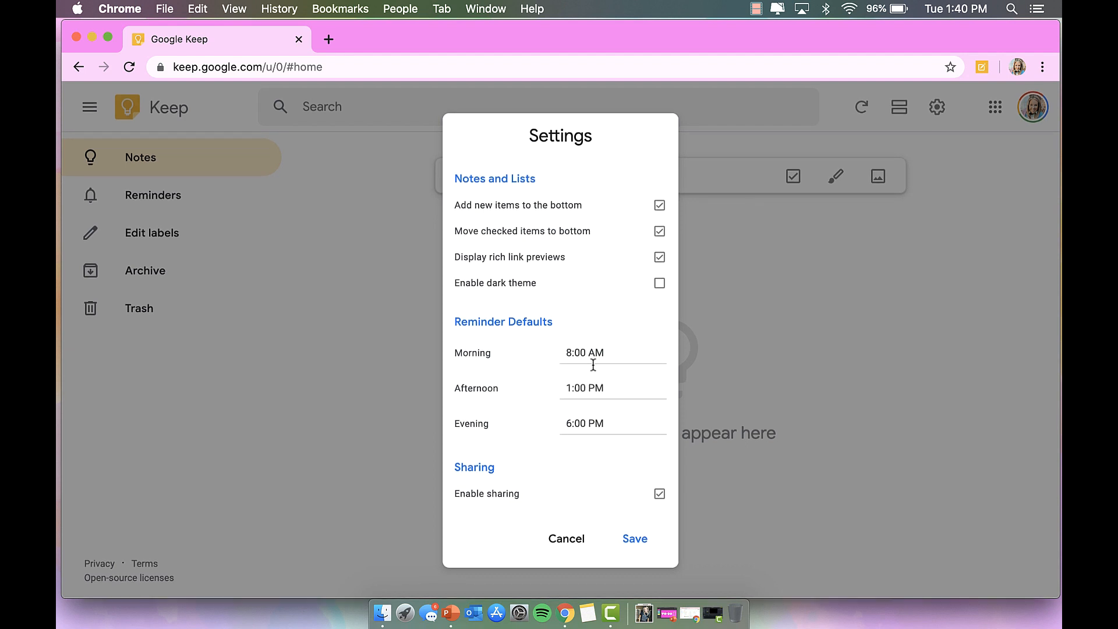
{"action": "left_click", "coordinate": [659, 496]}
{"action": "left_click", "coordinate": [638, 538]}
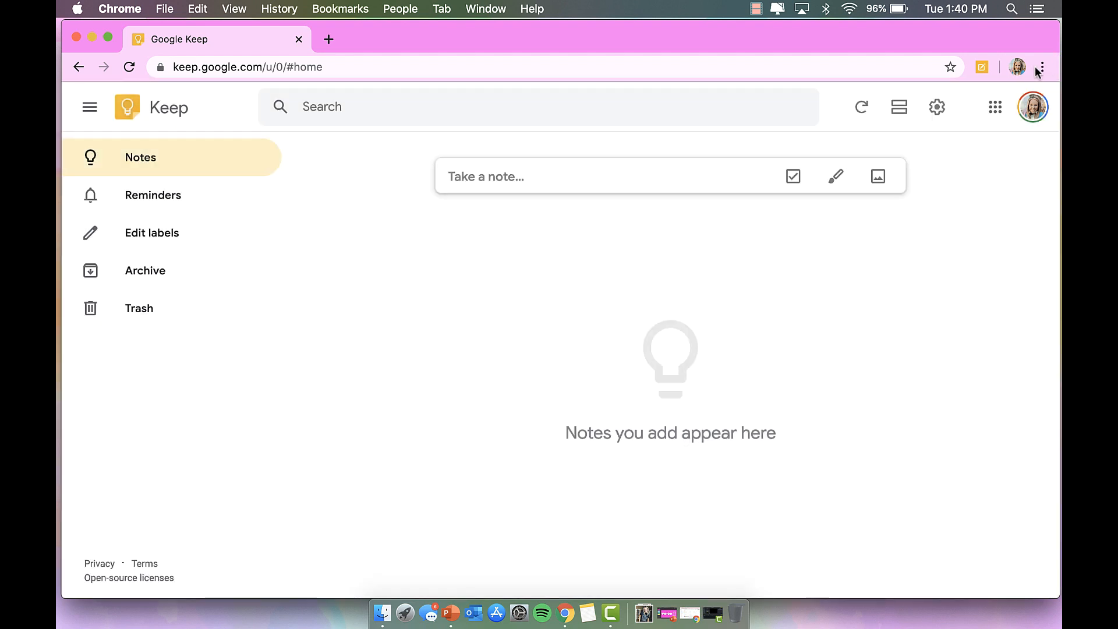
Browse the list of available Google apps from Keep and close it.
{"action": "left_click", "coordinate": [994, 110]}
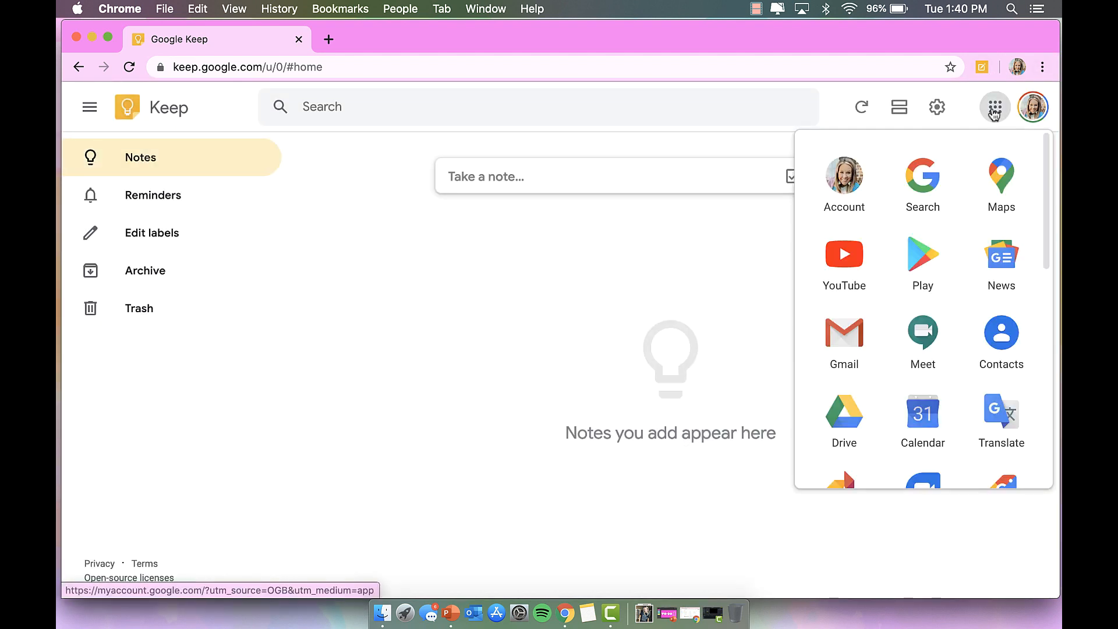
{"action": "scroll", "coordinate": [955, 242], "scroll_direction": "down", "scroll_amount": 5}
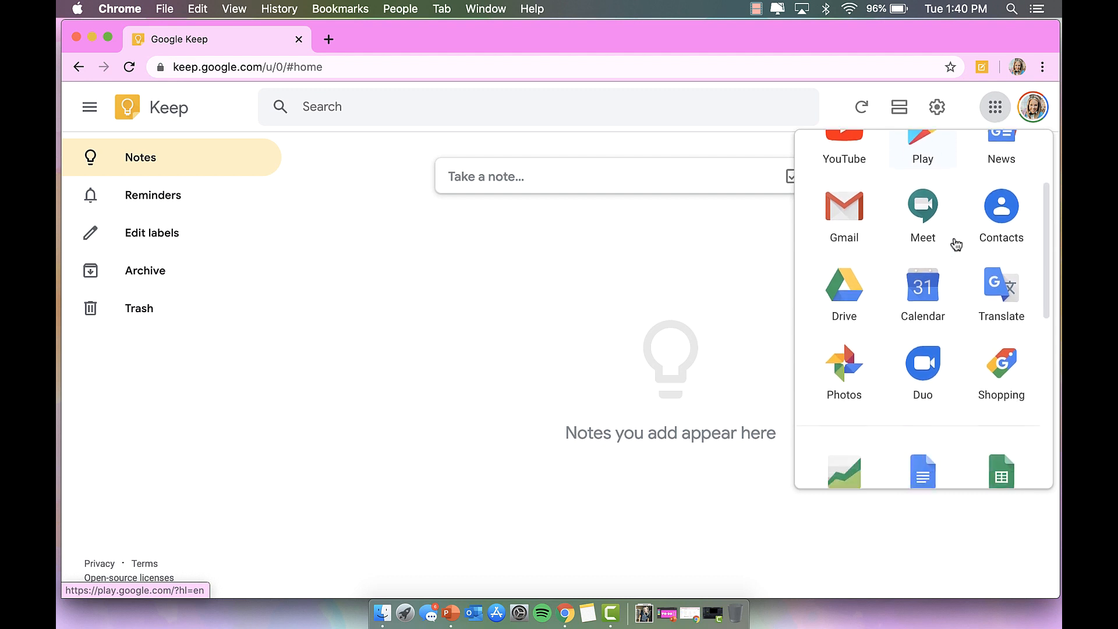
{"action": "scroll", "coordinate": [956, 268], "scroll_direction": "up", "scroll_amount": 5}
{"action": "left_click", "coordinate": [664, 351]}
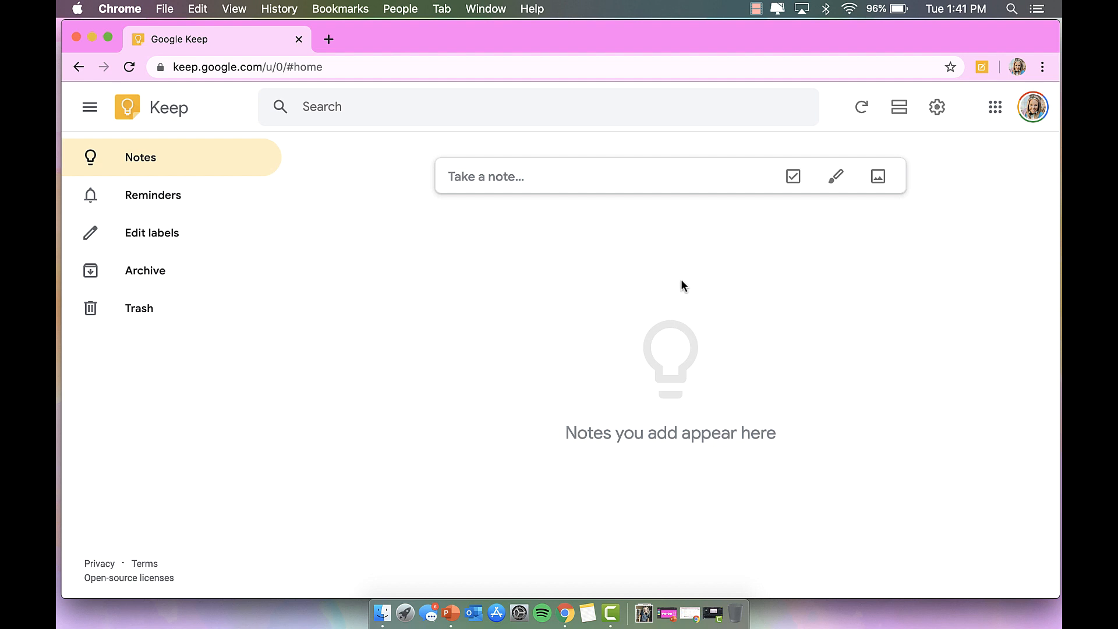
Start a new note and title it "TO-DO", with a space between each character.
{"action": "left_click", "coordinate": [471, 174]}
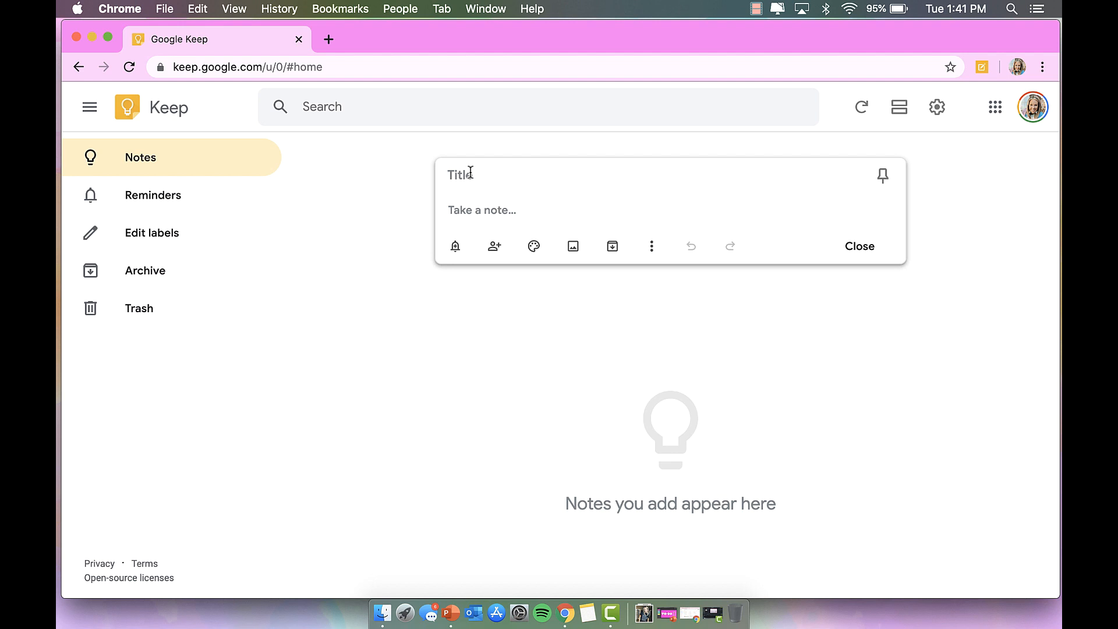
{"action": "type", "text": "T"}
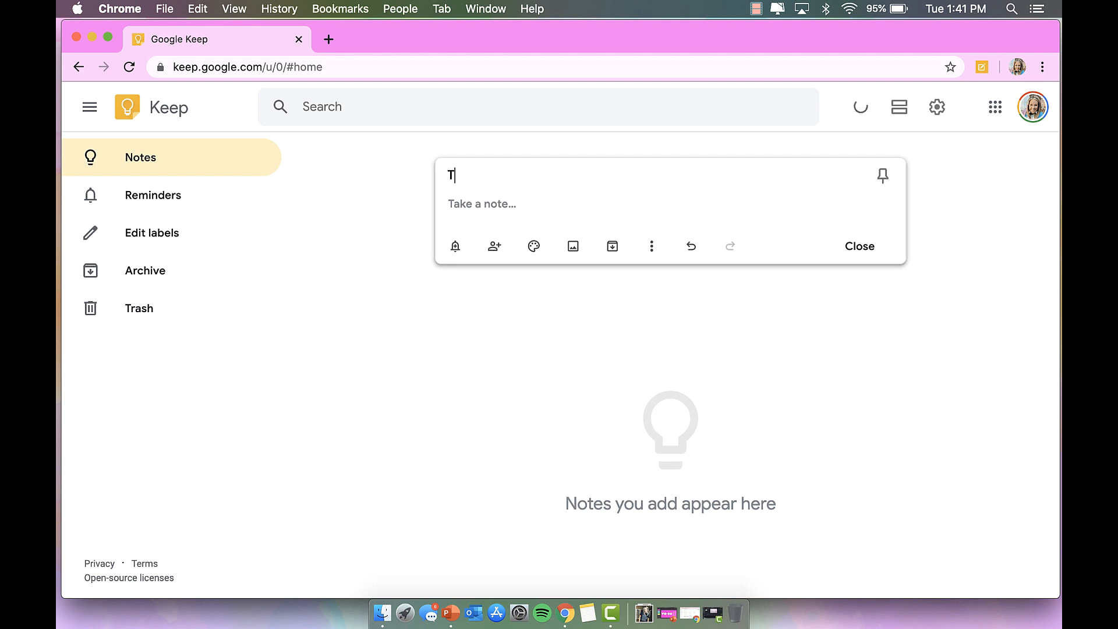
{"action": "type", "text": "O-DO"}
{"action": "left_click", "coordinate": [453, 175]}
{"action": "left_click", "coordinate": [469, 175]}
{"action": "left_click", "coordinate": [478, 176]}
{"action": "left_click", "coordinate": [491, 175]}
{"action": "left_click", "coordinate": [507, 174]}
Enter "Plan out unit 5" and "Look at YAG and adjust TEKS" as two separate lines in the note's body.
{"action": "type", "text": "Plan out unit 5"}
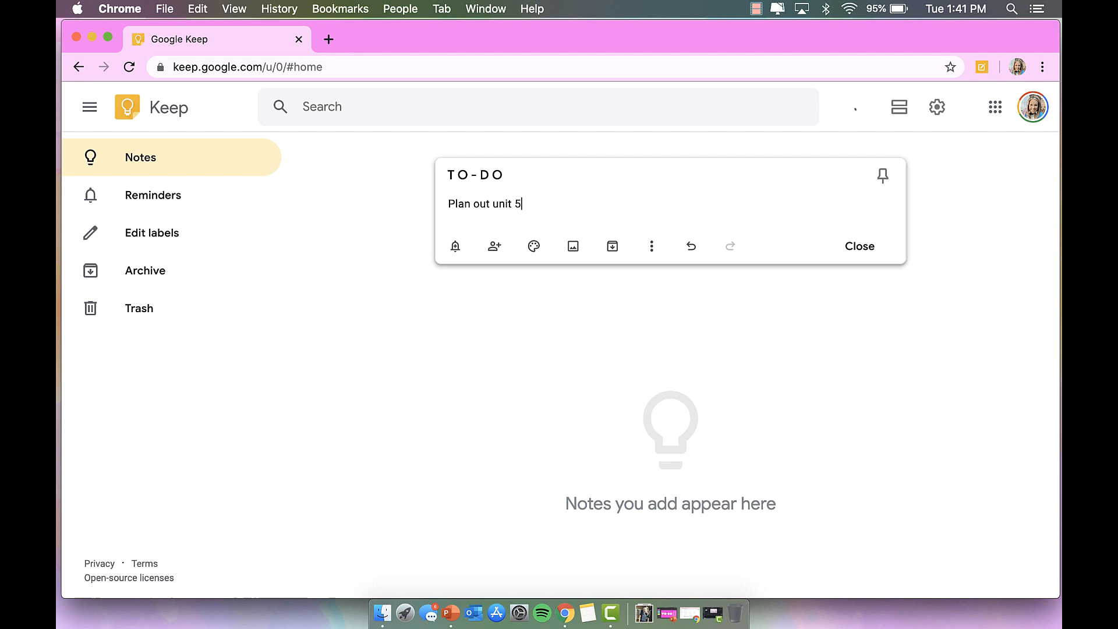
{"action": "key", "text": "Return"}
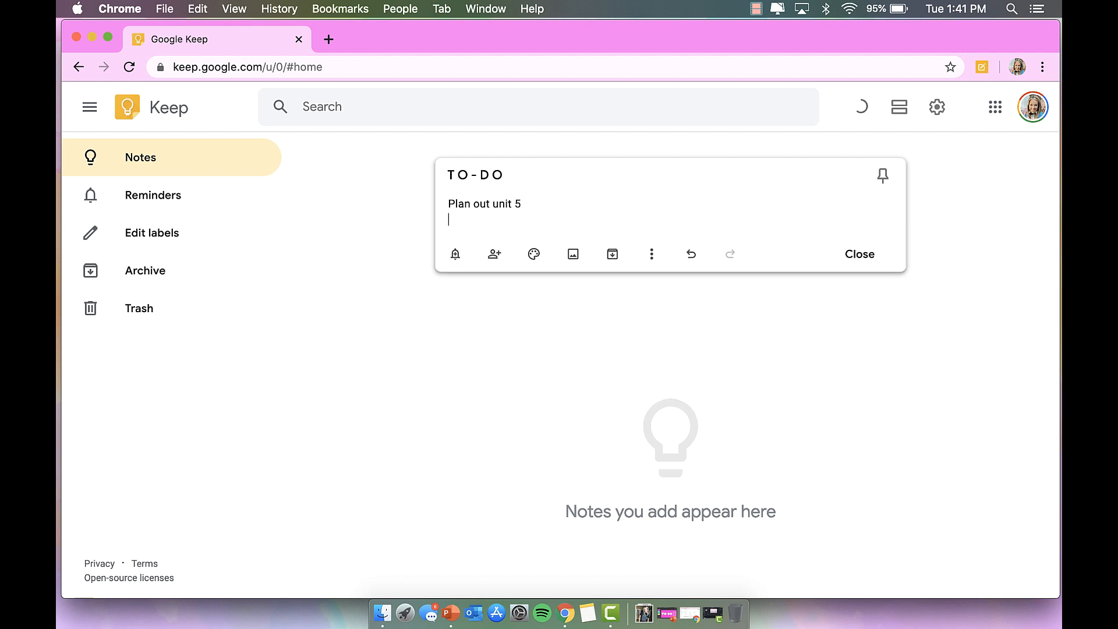
{"action": "type", "text": "Look at YAG"}
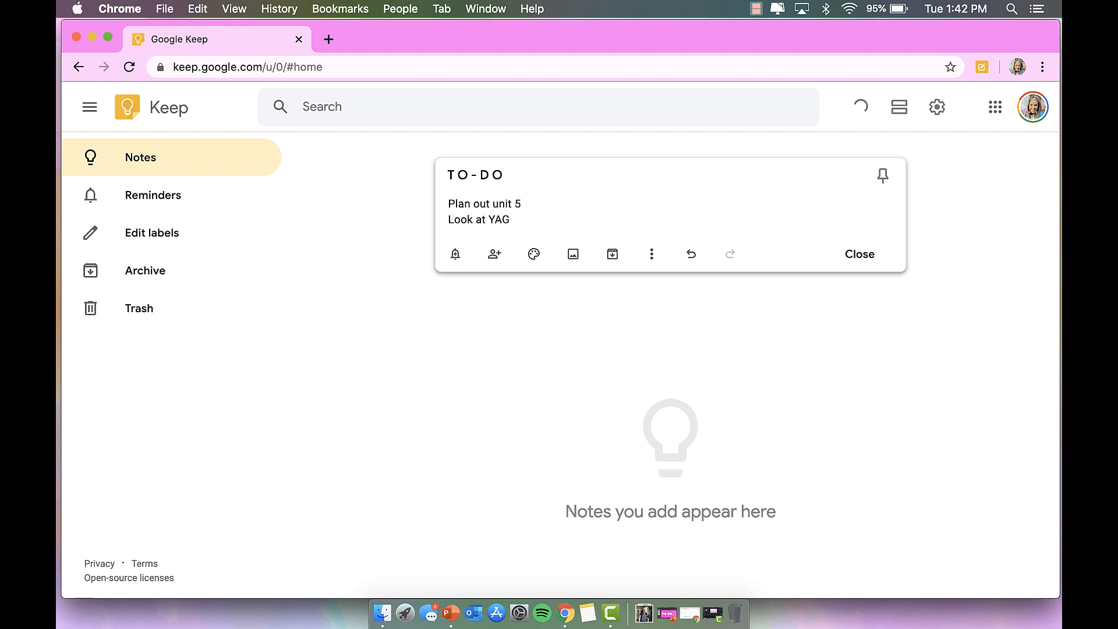
{"action": "type", "text": " and adjust TEKS"}
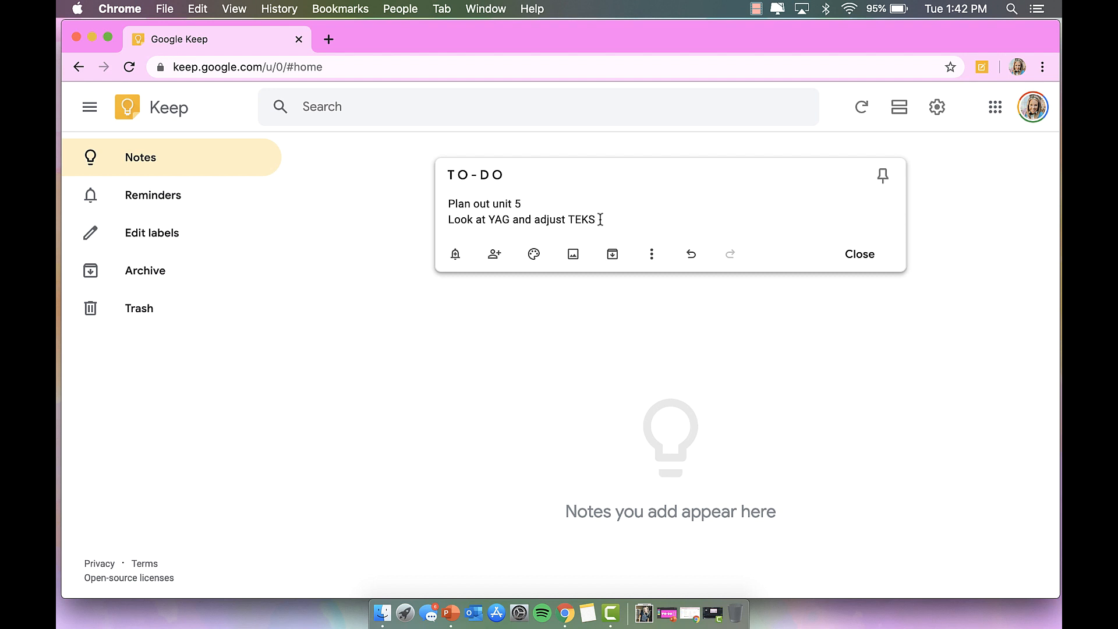
Show checkboxes on the note's lines, and mark "Plan out unit 5" as completed and uncheck it again.
{"action": "left_click", "coordinate": [652, 254]}
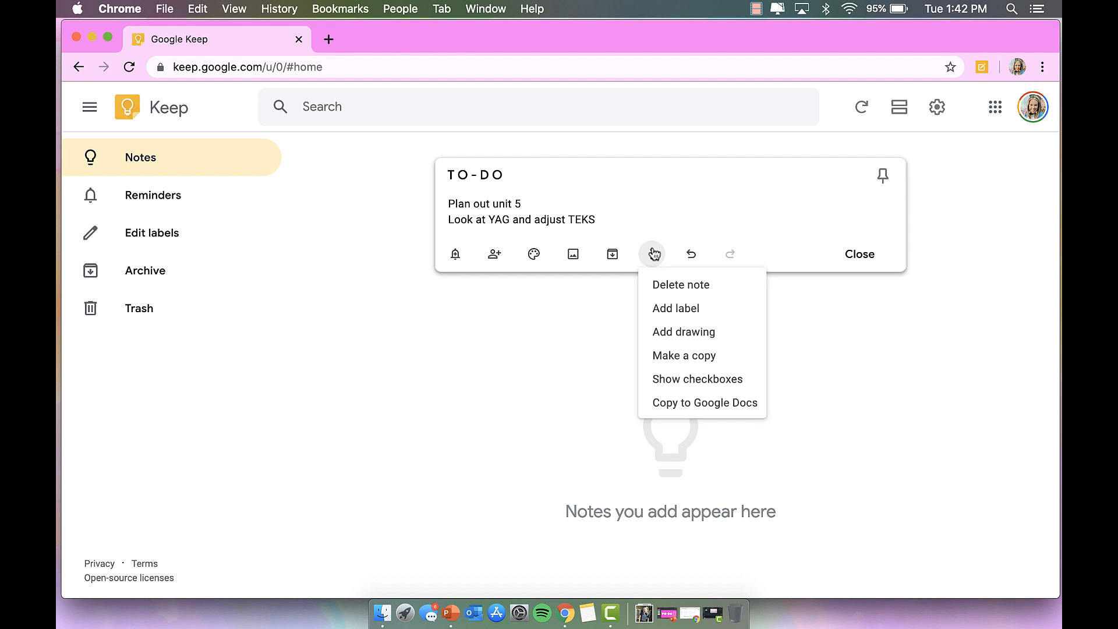
{"action": "left_click", "coordinate": [688, 383]}
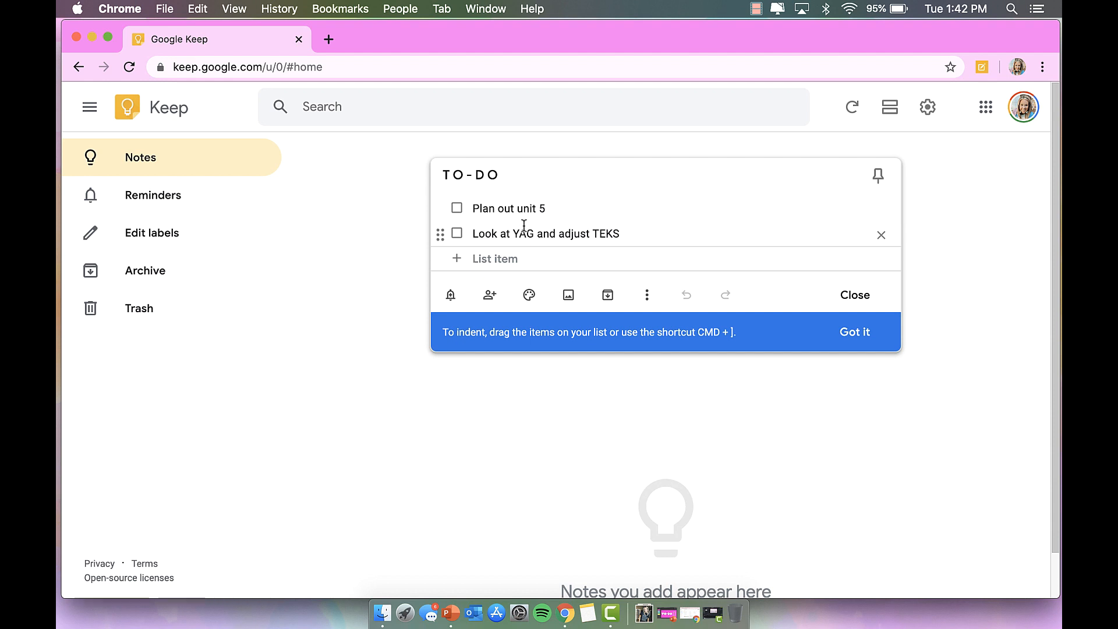
{"action": "left_click", "coordinate": [456, 209]}
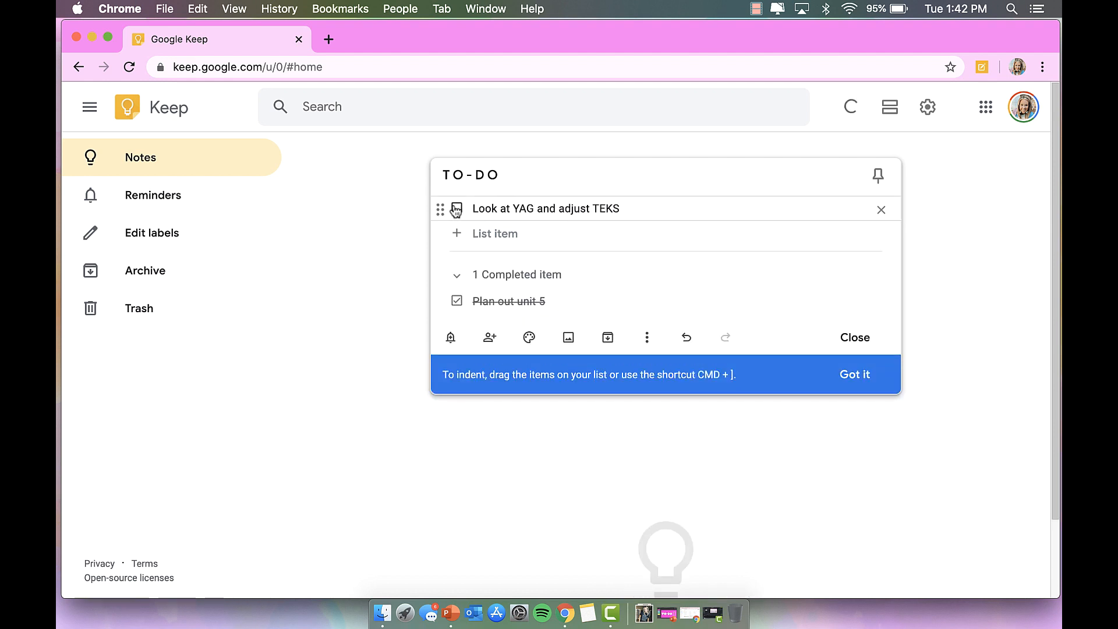
{"action": "left_click", "coordinate": [457, 301]}
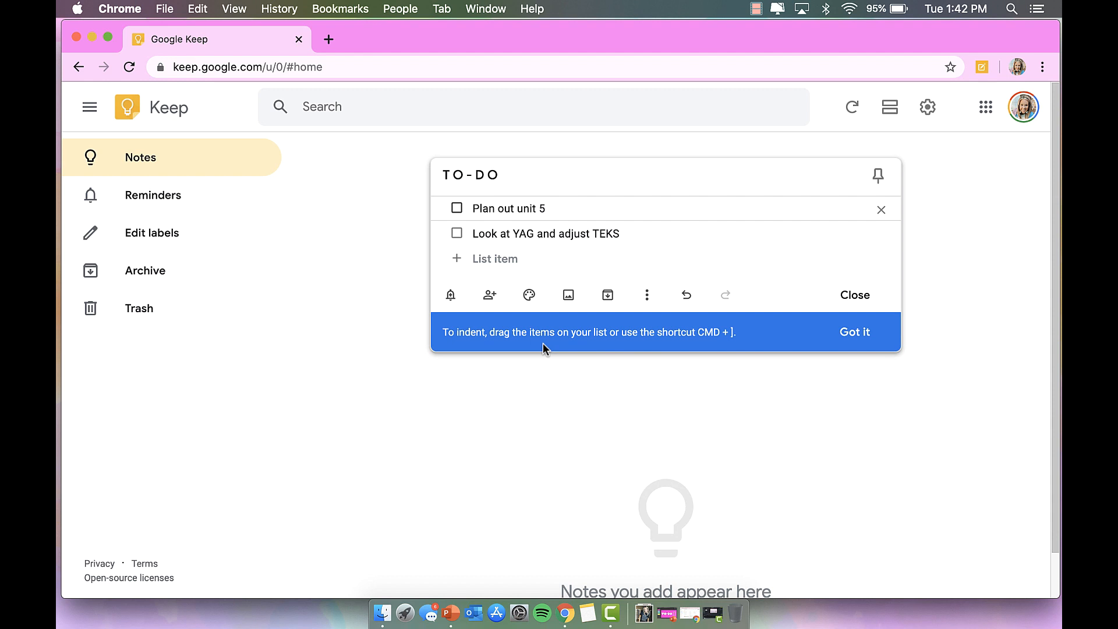
Indent "Look at YAG and adjust TEKS" beneath the first list item, and replace that first item's text with "LESSON PLANNING".
{"action": "mouse_move", "coordinate": [526, 244]}
{"action": "left_click_drag", "start_coordinate": [449, 234], "coordinate": [474, 205]}
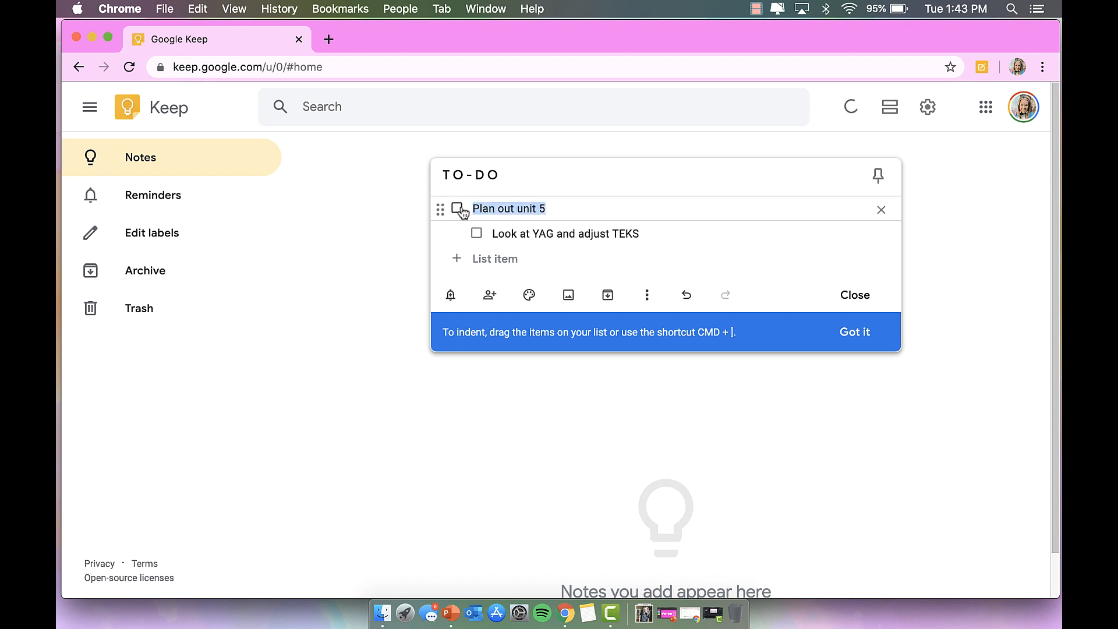
{"action": "type", "text": "LESSON "}
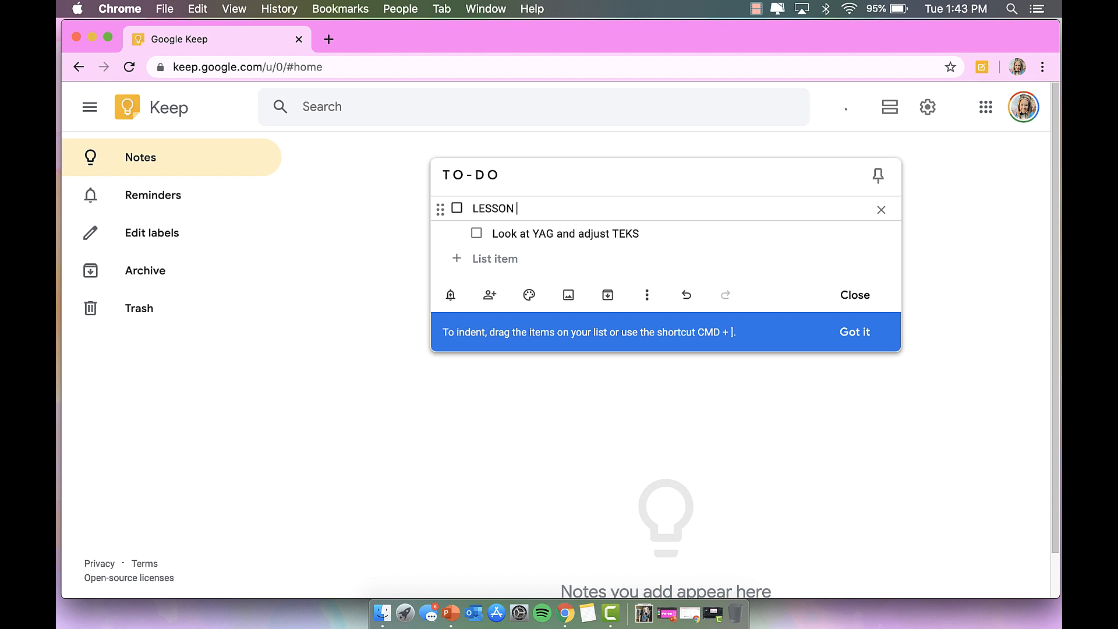
{"action": "type", "text": "PLANNING"}
Add the sub-item "Plan out unit 5" under LESSON PLANNING, followed by two empty list items.
{"action": "left_click", "coordinate": [520, 232]}
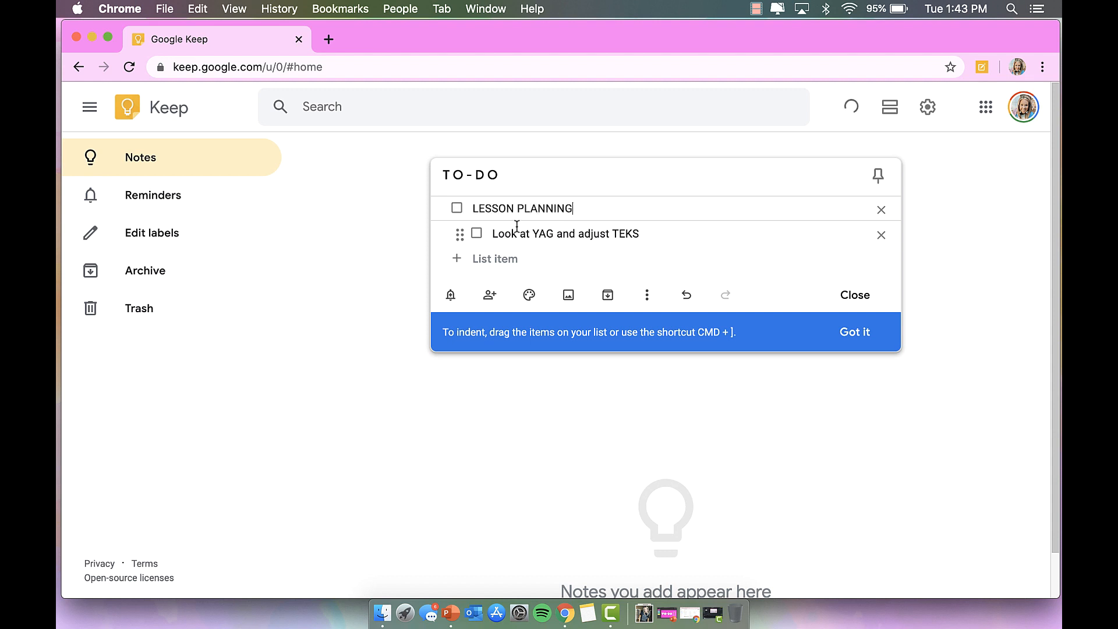
{"action": "key", "text": "Return"}
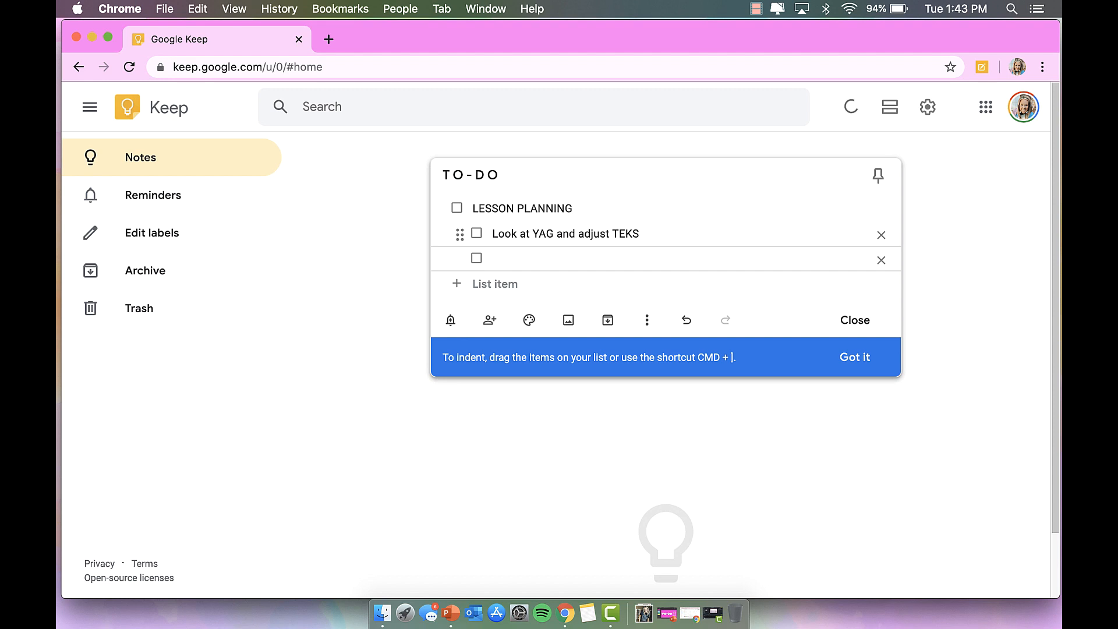
{"action": "type", "text": "Plan out unit 5"}
{"action": "key", "text": "Return"}
{"action": "key", "text": "Return"}
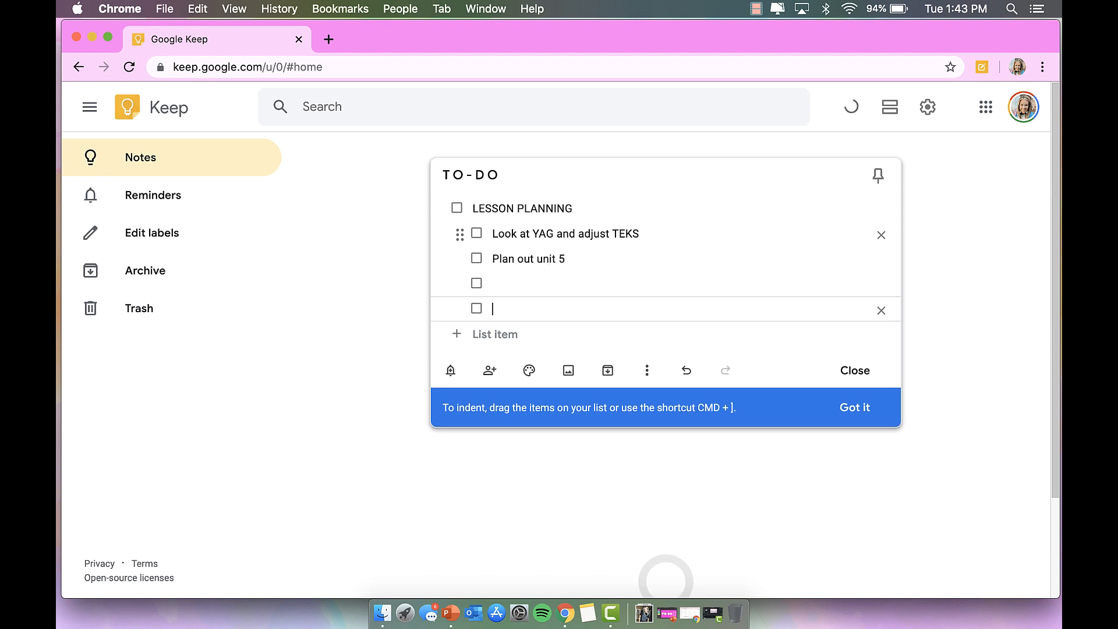
Outdent the first empty item to the main level and enter "SUNSHINE COMMITTEE" in it.
{"action": "mouse_move", "coordinate": [458, 286]}
{"action": "left_mouse_down"}
{"action": "mouse_move", "coordinate": [362, 269]}
{"action": "mouse_move", "coordinate": [441, 284]}
{"action": "left_mouse_up"}
{"action": "type", "text": "SUNSH"}
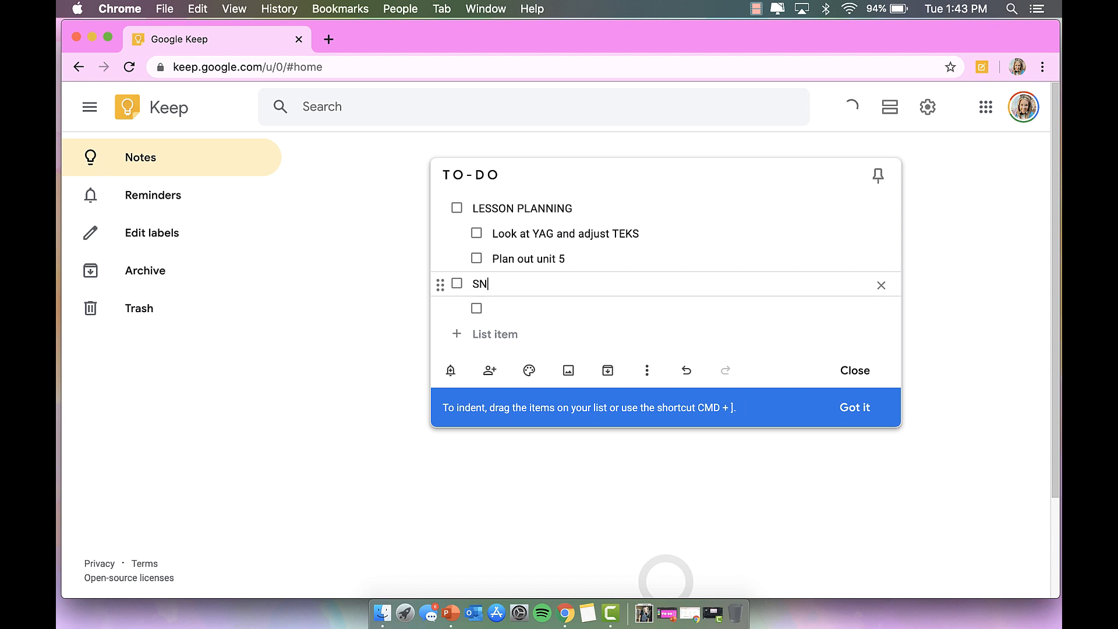
{"action": "type", "text": "INE COMMITT"}
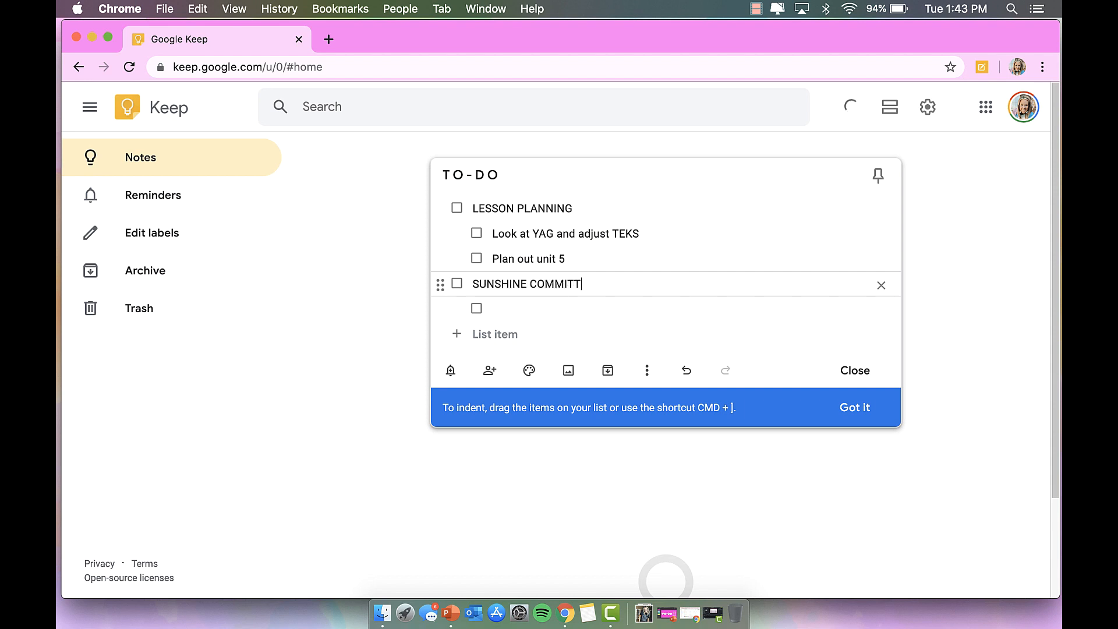
{"action": "type", "text": "EE"}
Outdent and re-indent the empty item below SUNSHINE COMMITTEE twice, and dismiss the indenting tip.
{"action": "left_click", "coordinate": [515, 310]}
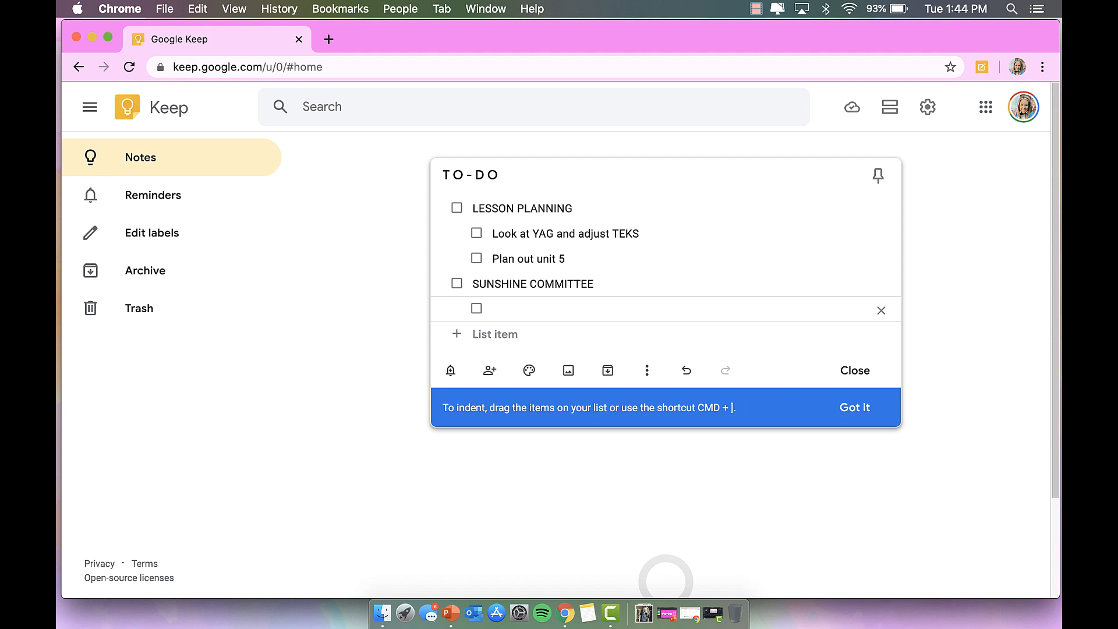
{"action": "key", "text": "super+bracketleft"}
{"action": "key", "text": "super+bracketright"}
{"action": "key", "text": "super+bracketleft"}
{"action": "key", "text": "super+bracketright"}
{"action": "left_click", "coordinate": [862, 407]}
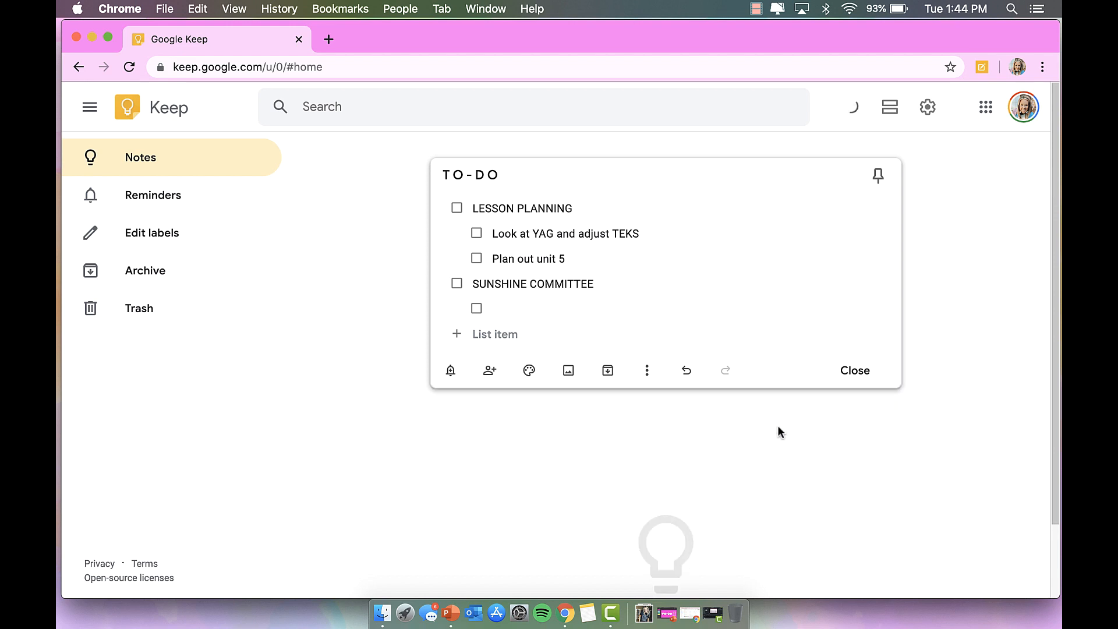
Look over the TO-DO note's reminder and additional options, and set its background color to teal after trying gray.
{"action": "left_click", "coordinate": [452, 371]}
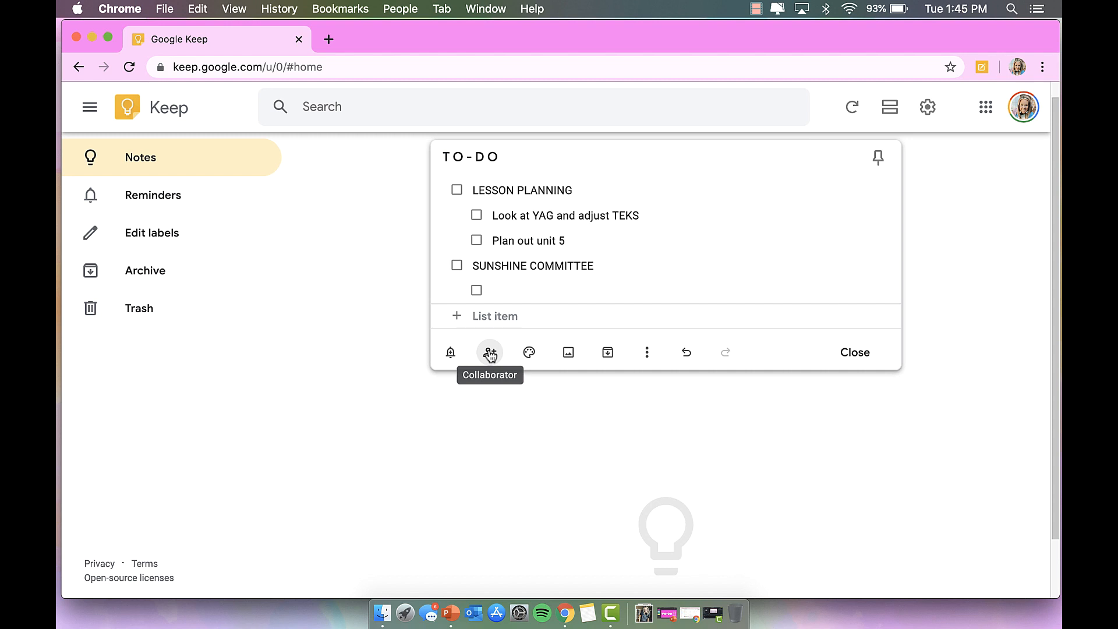
{"action": "mouse_move", "coordinate": [529, 353]}
{"action": "left_click", "coordinate": [604, 321]}
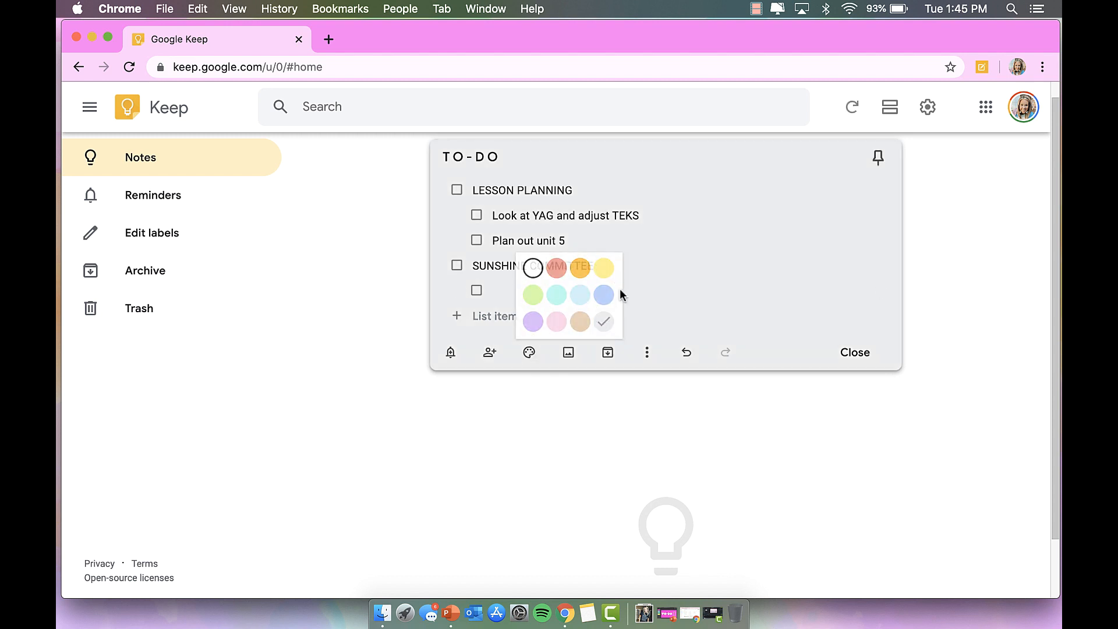
{"action": "left_click", "coordinate": [563, 302]}
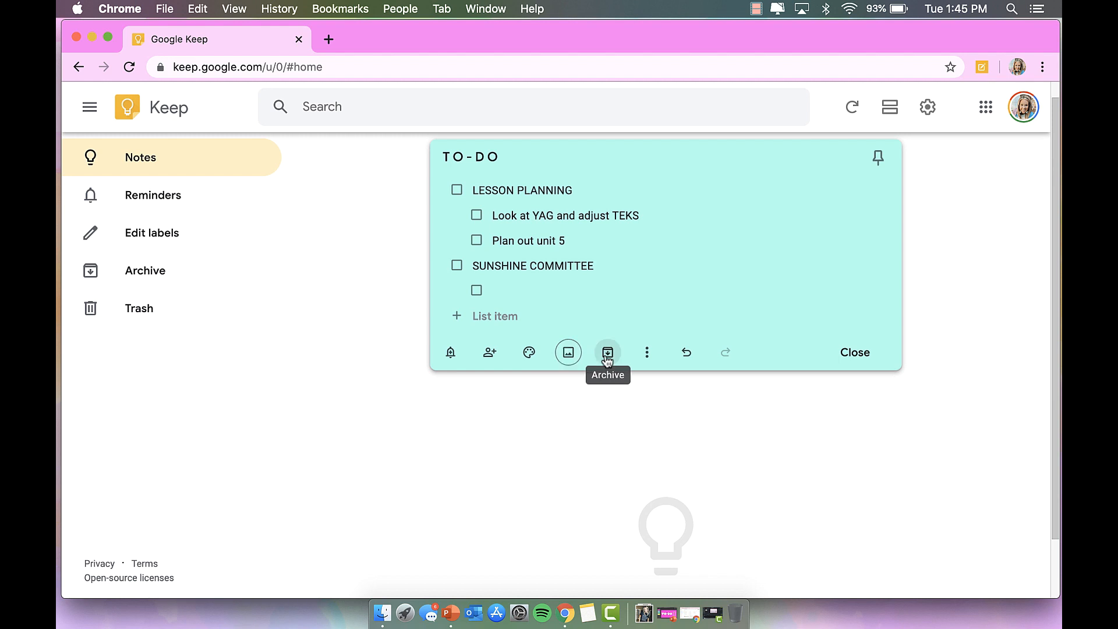
{"action": "left_click", "coordinate": [650, 355]}
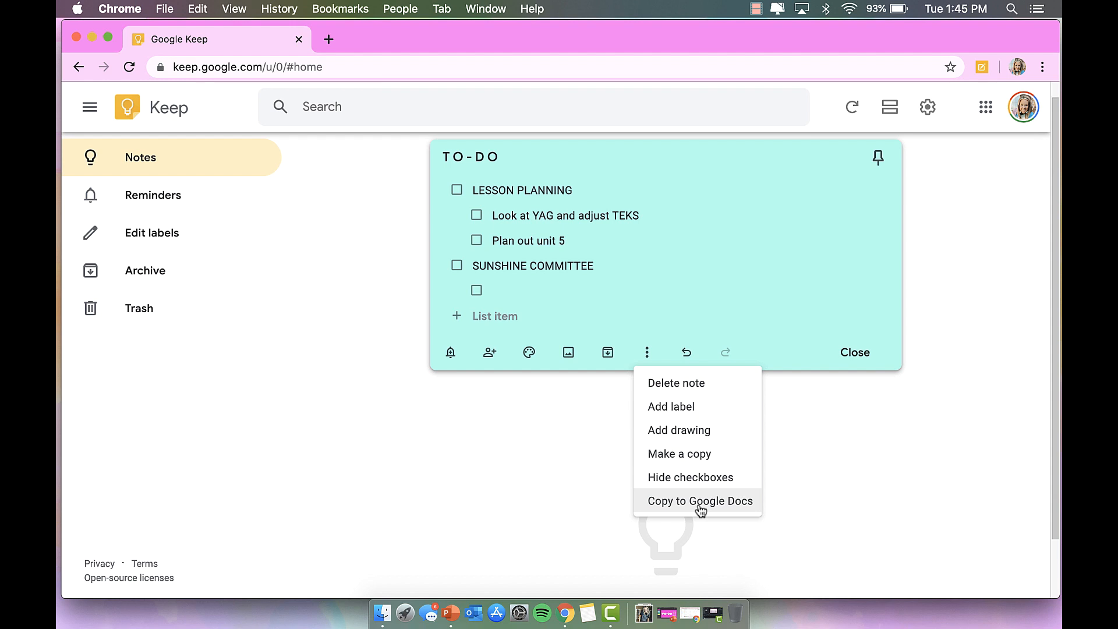
{"action": "left_click", "coordinate": [717, 320]}
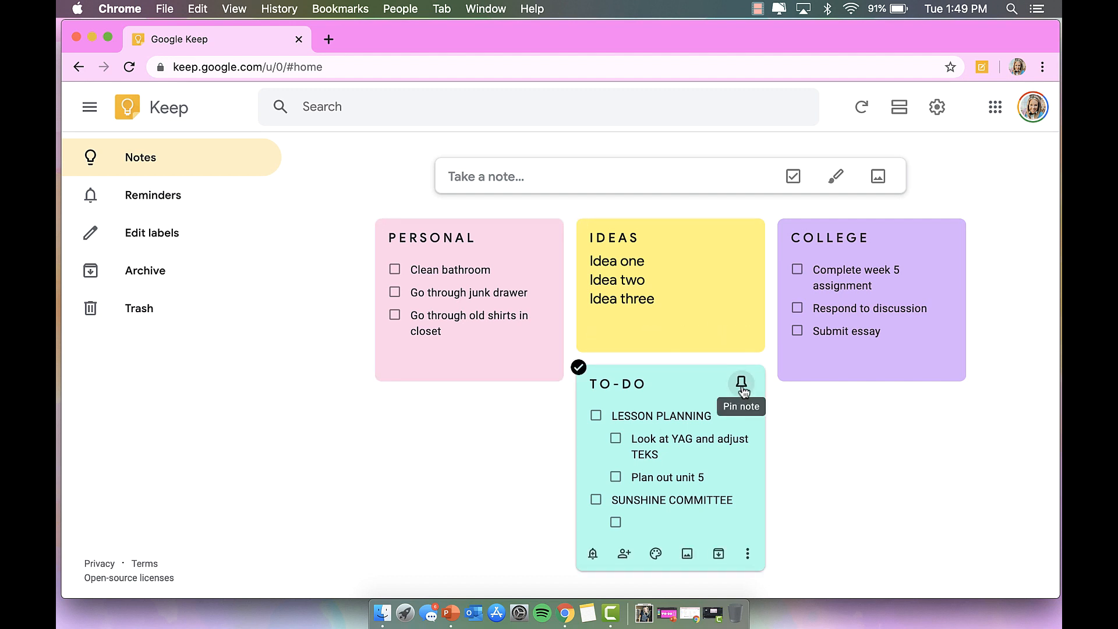
Pin the TO-DO note and look over the pinned and other notes.
{"action": "left_click", "coordinate": [740, 384]}
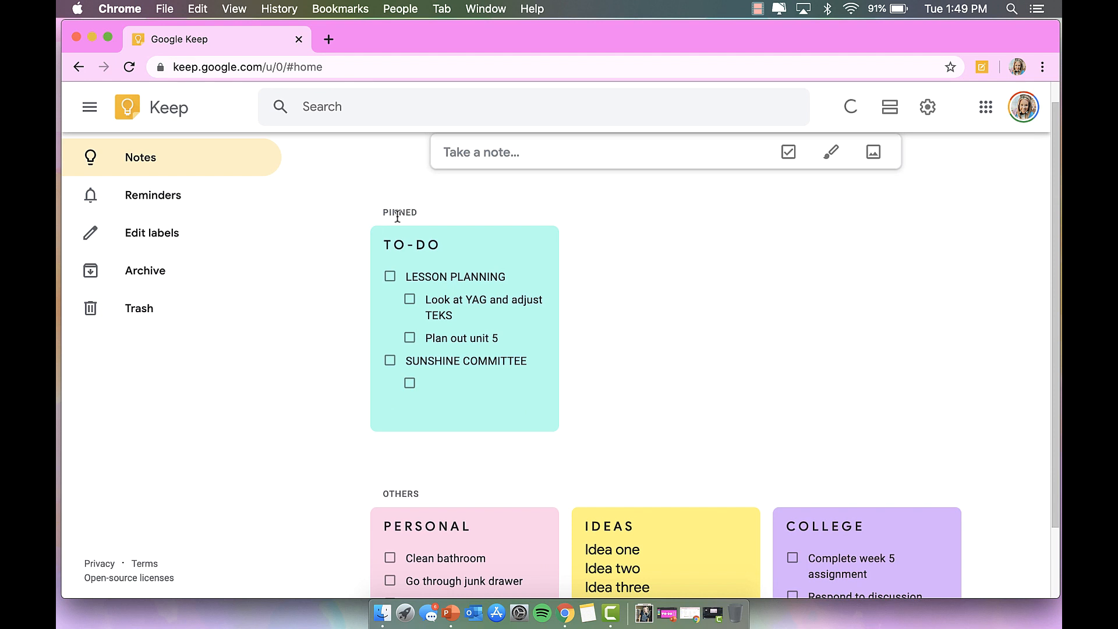
{"action": "scroll", "coordinate": [436, 308], "scroll_direction": "down", "scroll_amount": 2}
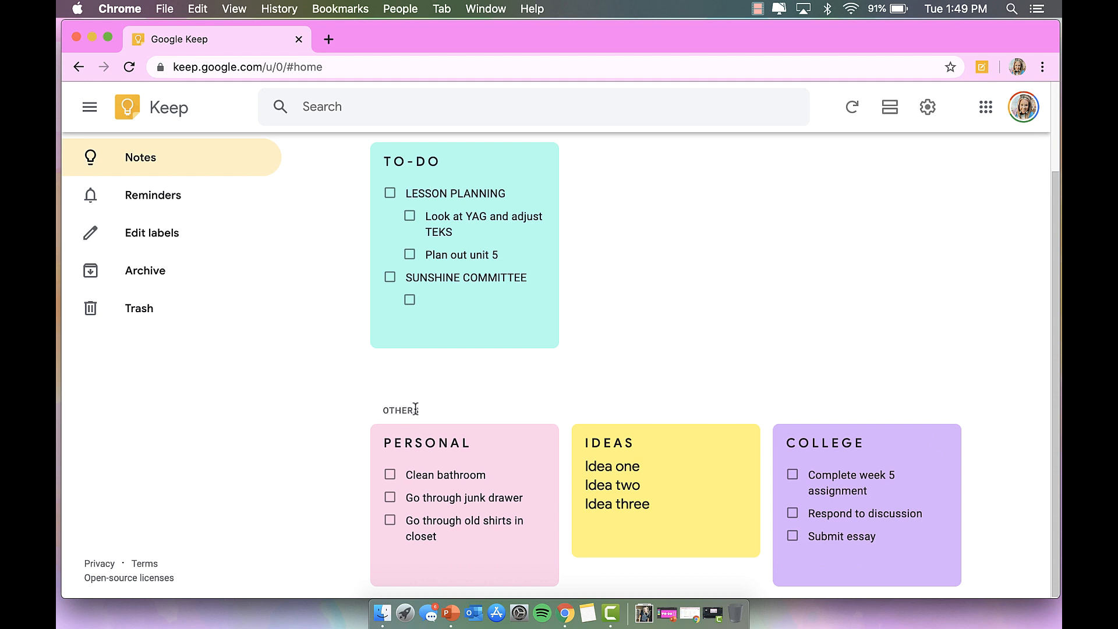
{"action": "scroll", "coordinate": [415, 409], "scroll_direction": "up", "scroll_amount": 2}
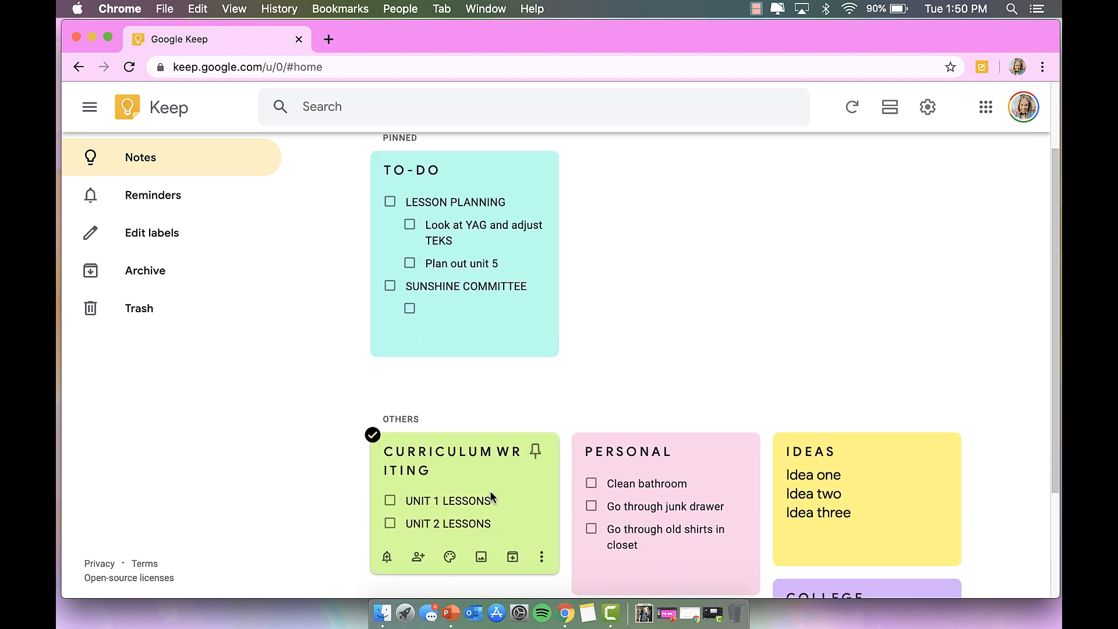
{"action": "scroll", "coordinate": [490, 491], "scroll_direction": "down", "scroll_amount": 2}
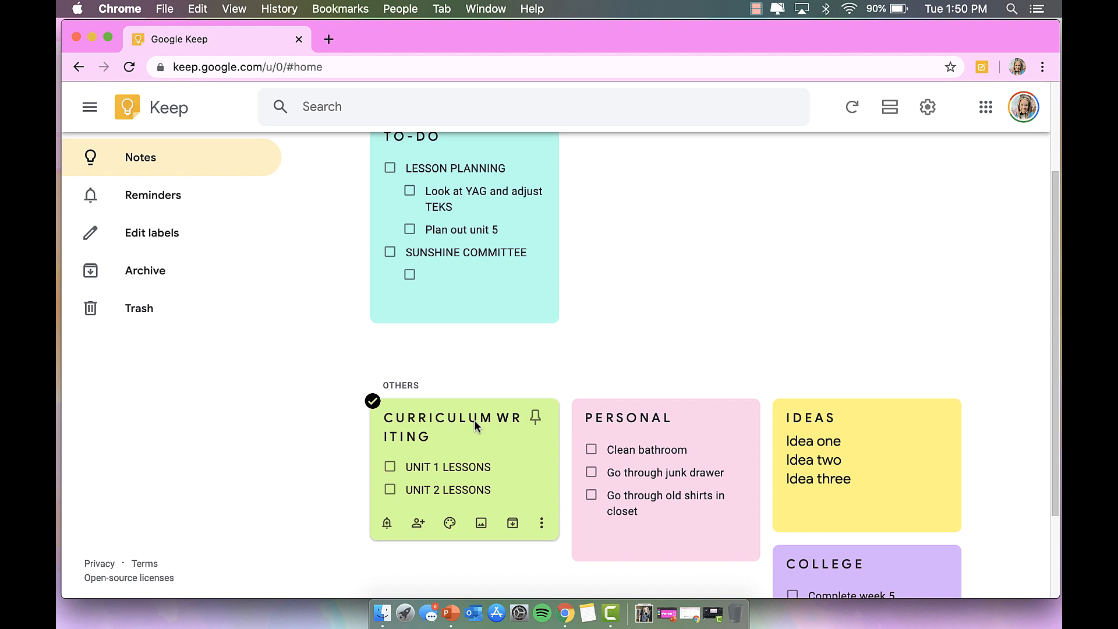
Create a new label named "MISD" in the label editor.
{"action": "left_click", "coordinate": [146, 234]}
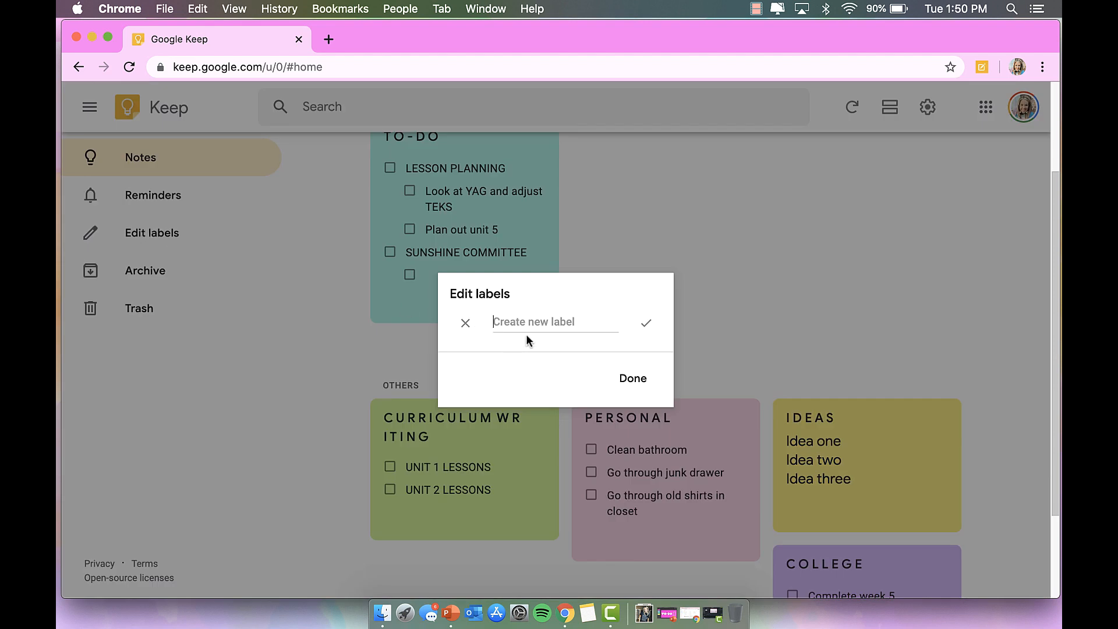
{"action": "type", "text": "Col"}
{"action": "key", "text": "BackSpace"}
{"action": "key", "text": "BackSpace"}
{"action": "key", "text": "BackSpace"}
{"action": "type", "text": "MISD"}
{"action": "left_click", "coordinate": [633, 377]}
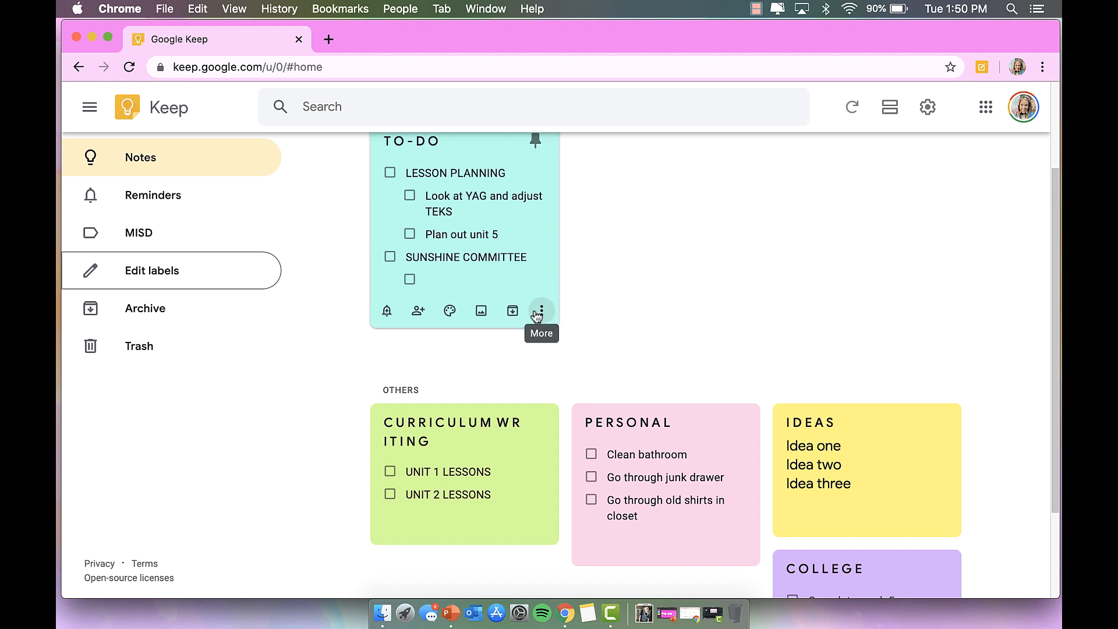
Assign the MISD label to the TO-DO note.
{"action": "left_click", "coordinate": [539, 312]}
{"action": "left_click", "coordinate": [556, 364]}
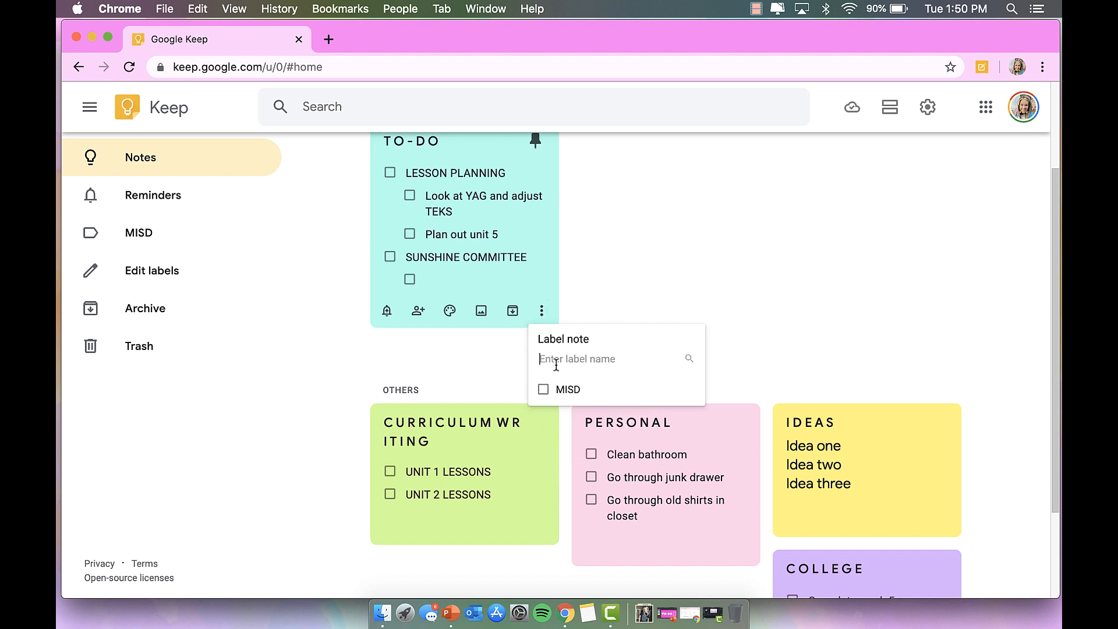
{"action": "left_click", "coordinate": [581, 389]}
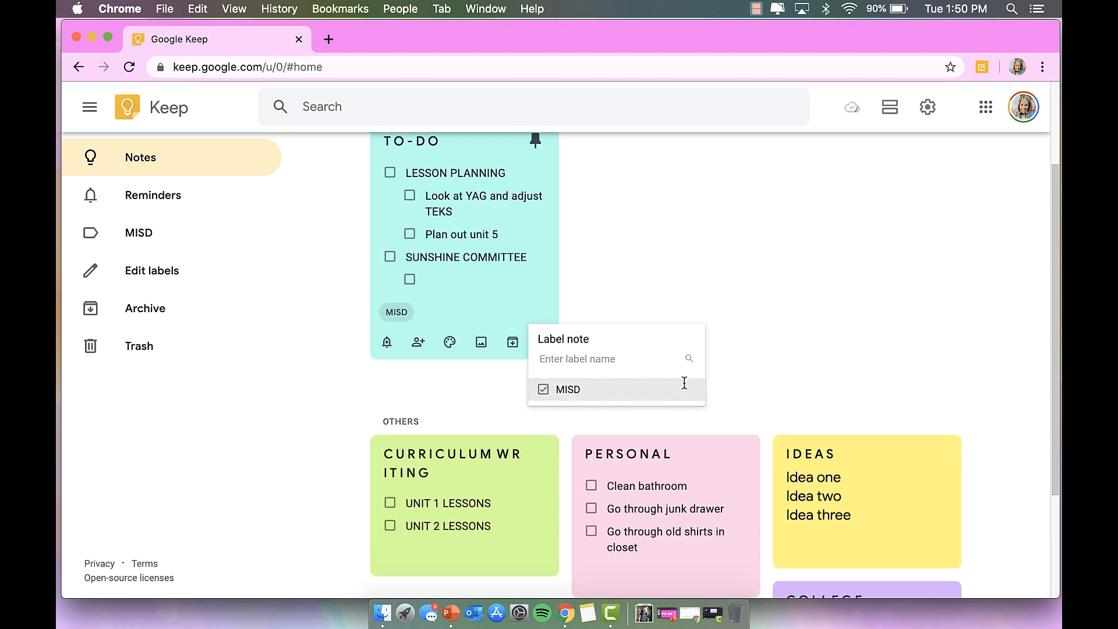
{"action": "left_click", "coordinate": [764, 313]}
Assign the MISD label to the CURRICULUM WRITING note.
{"action": "scroll", "coordinate": [699, 349], "scroll_direction": "down", "scroll_amount": 2}
{"action": "left_click", "coordinate": [542, 508]}
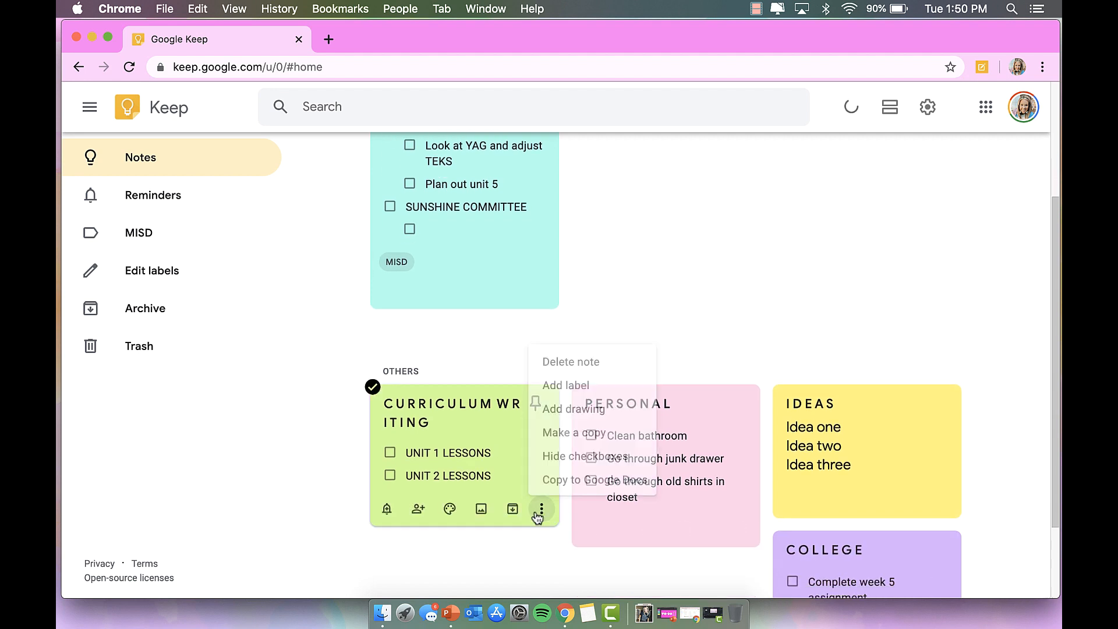
{"action": "left_click", "coordinate": [584, 384]}
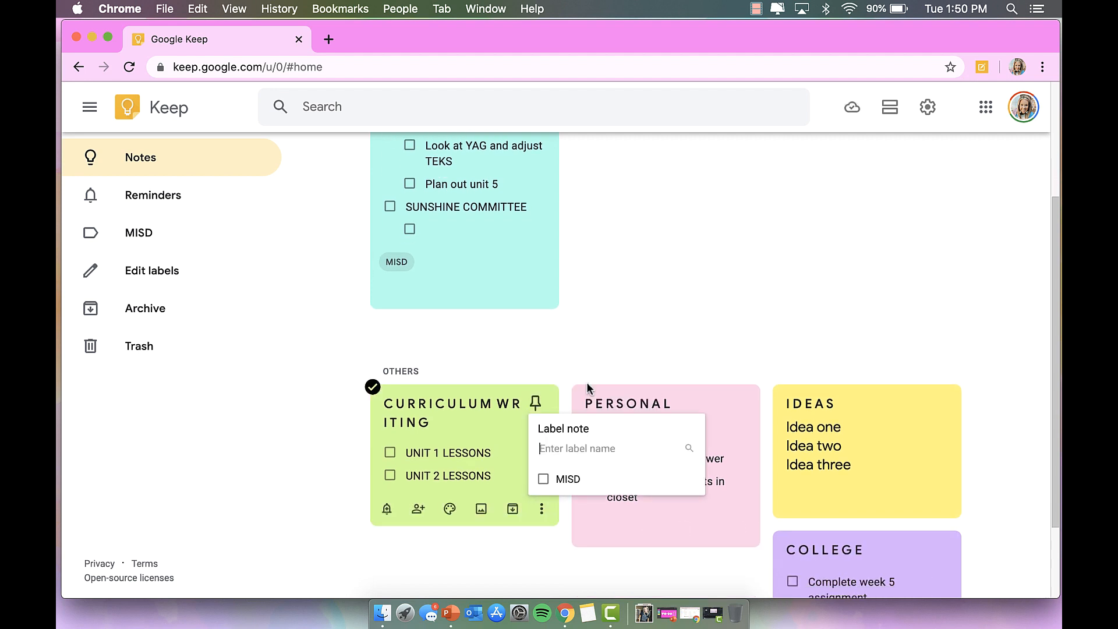
{"action": "left_click", "coordinate": [573, 479]}
{"action": "left_click", "coordinate": [637, 284]}
{"action": "scroll", "coordinate": [637, 284], "scroll_direction": "up", "scroll_amount": 4}
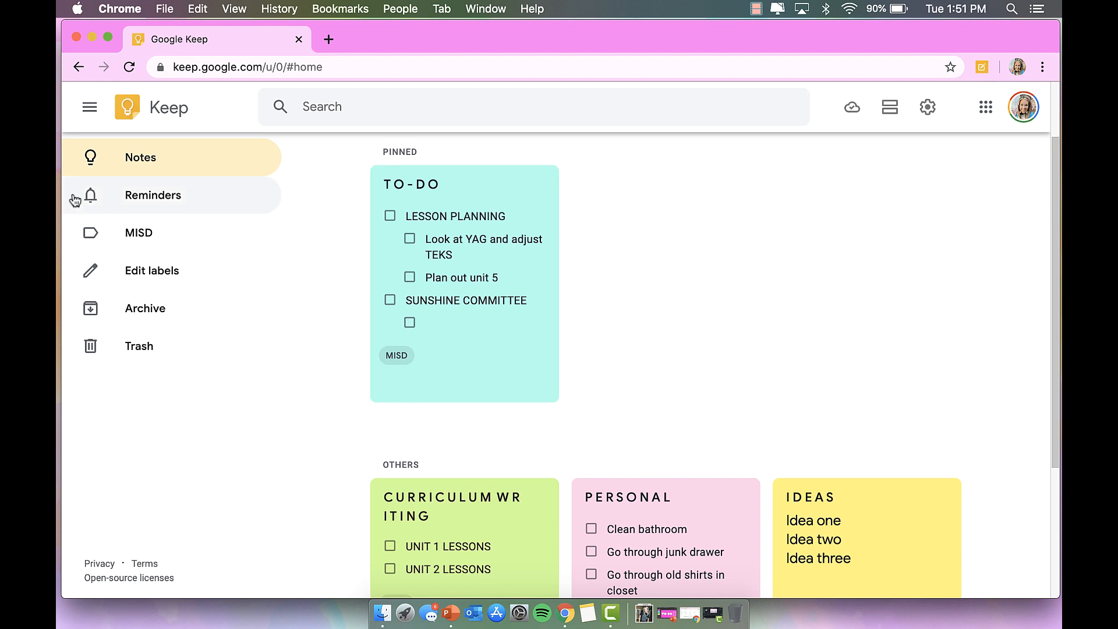
Show only the notes labelled MISD and look them over.
{"action": "left_click", "coordinate": [139, 245]}
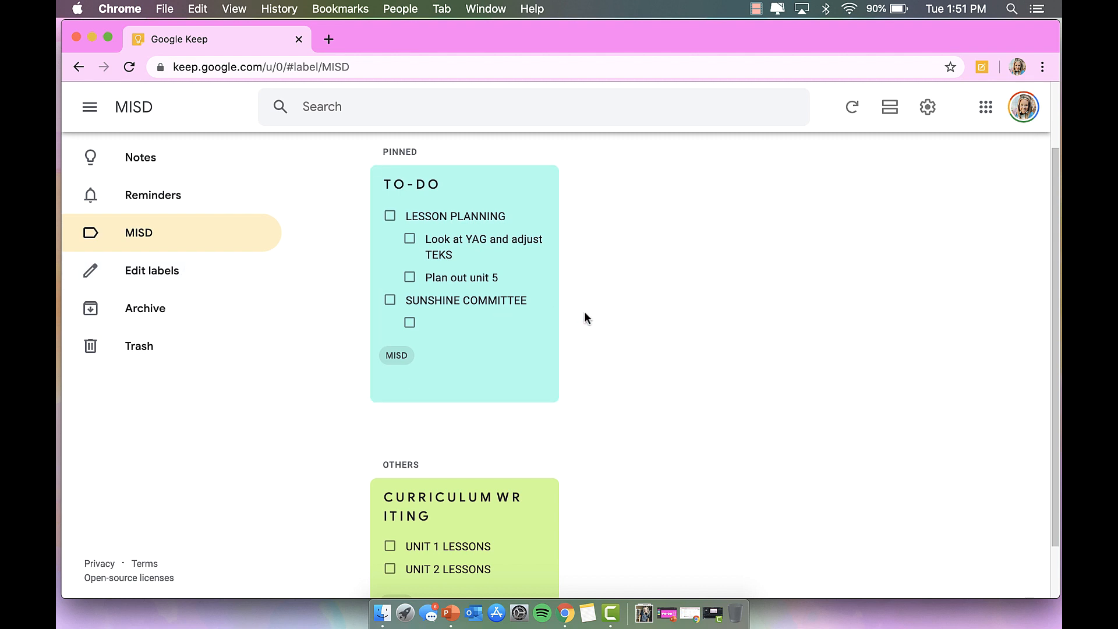
{"action": "scroll", "coordinate": [553, 287], "scroll_direction": "down", "scroll_amount": 2}
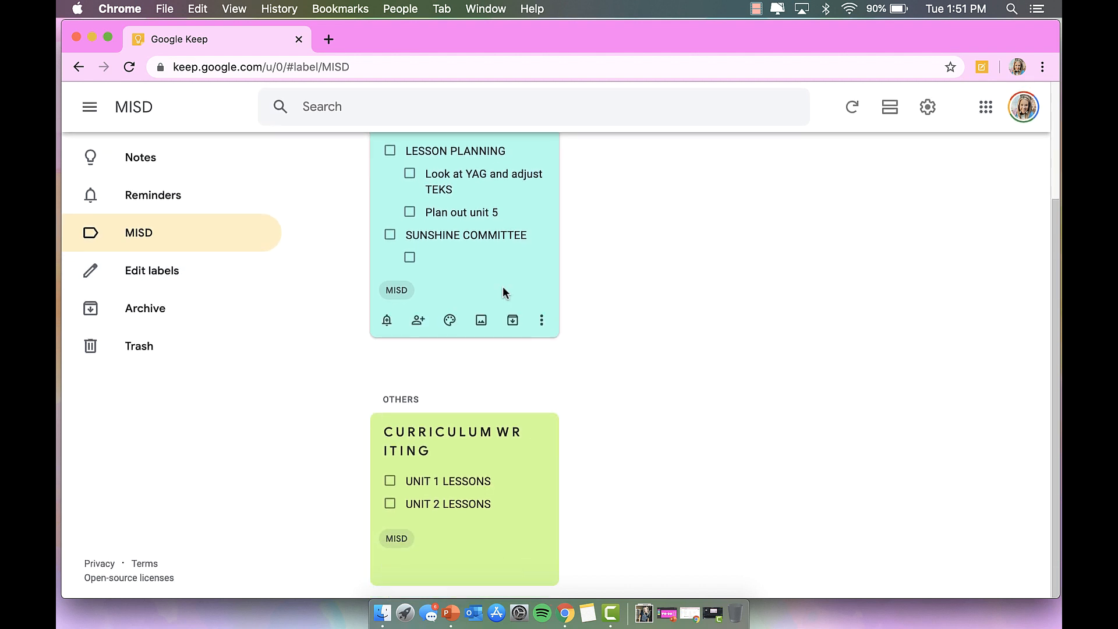
{"action": "scroll", "coordinate": [501, 288], "scroll_direction": "up", "scroll_amount": 4}
{"action": "scroll", "coordinate": [464, 452], "scroll_direction": "down", "scroll_amount": 4}
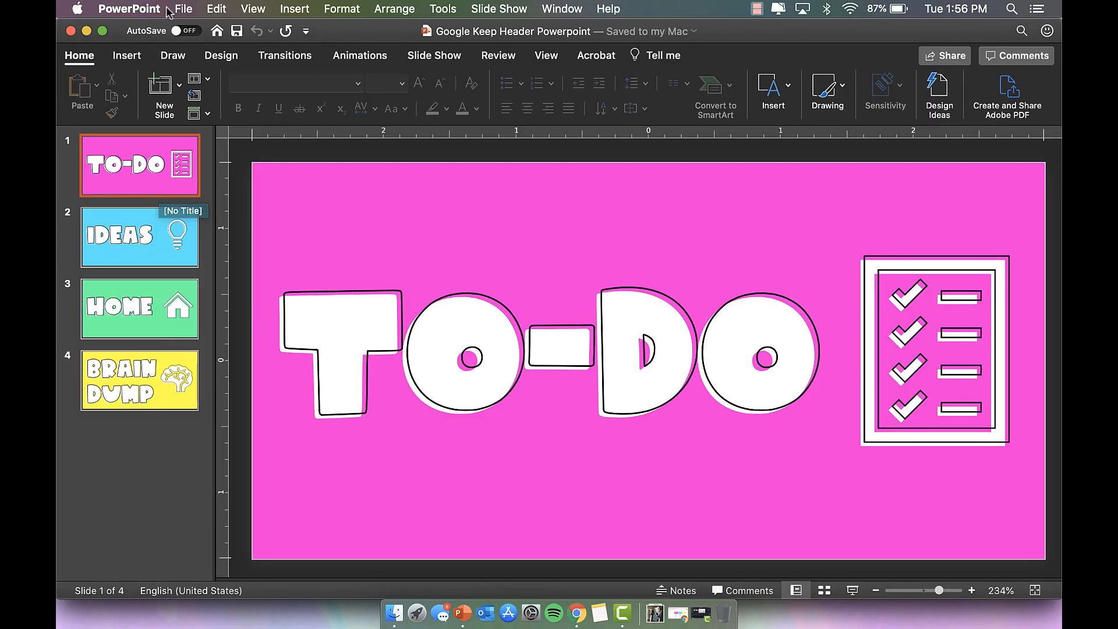
Check the custom slide width and height of the PowerPoint header presentation in its page setup.
{"action": "left_click", "coordinate": [183, 8]}
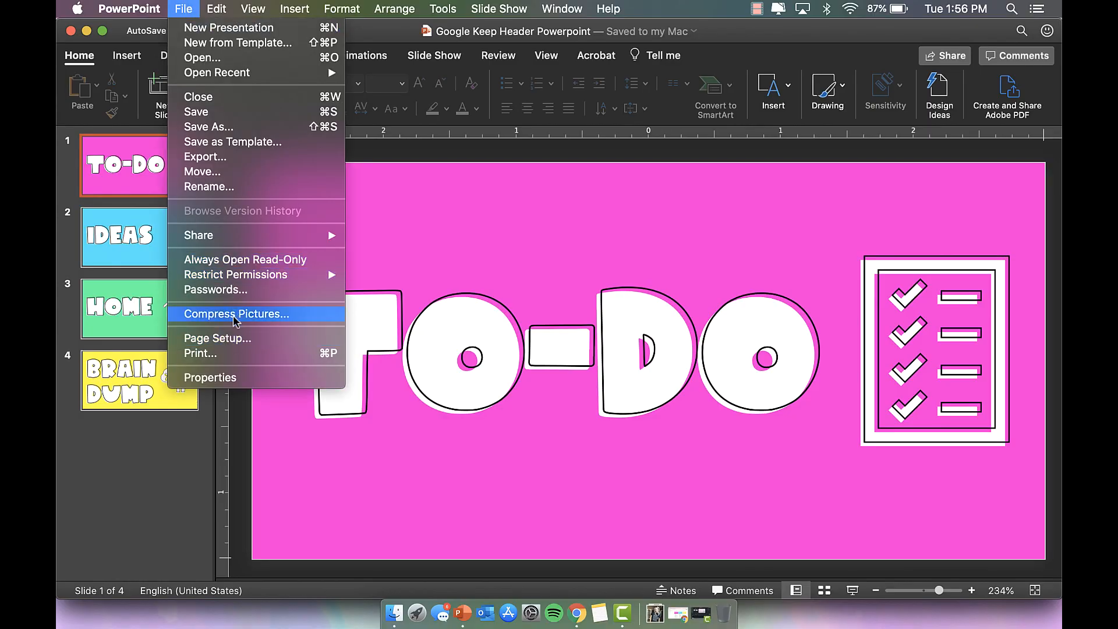
{"action": "left_click", "coordinate": [234, 344]}
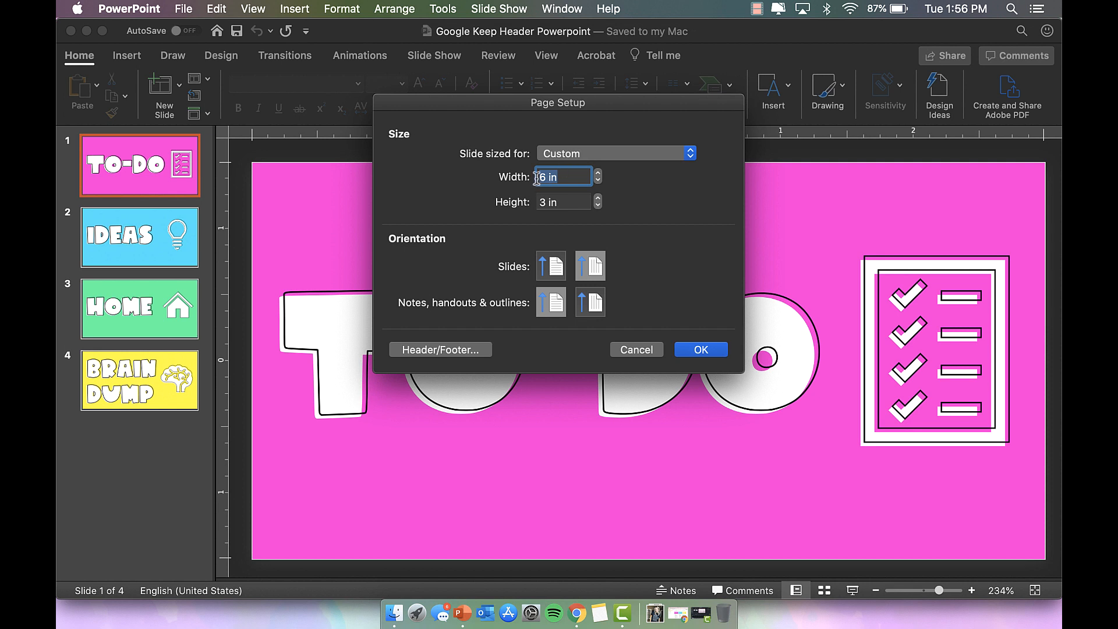
{"action": "left_click", "coordinate": [699, 351]}
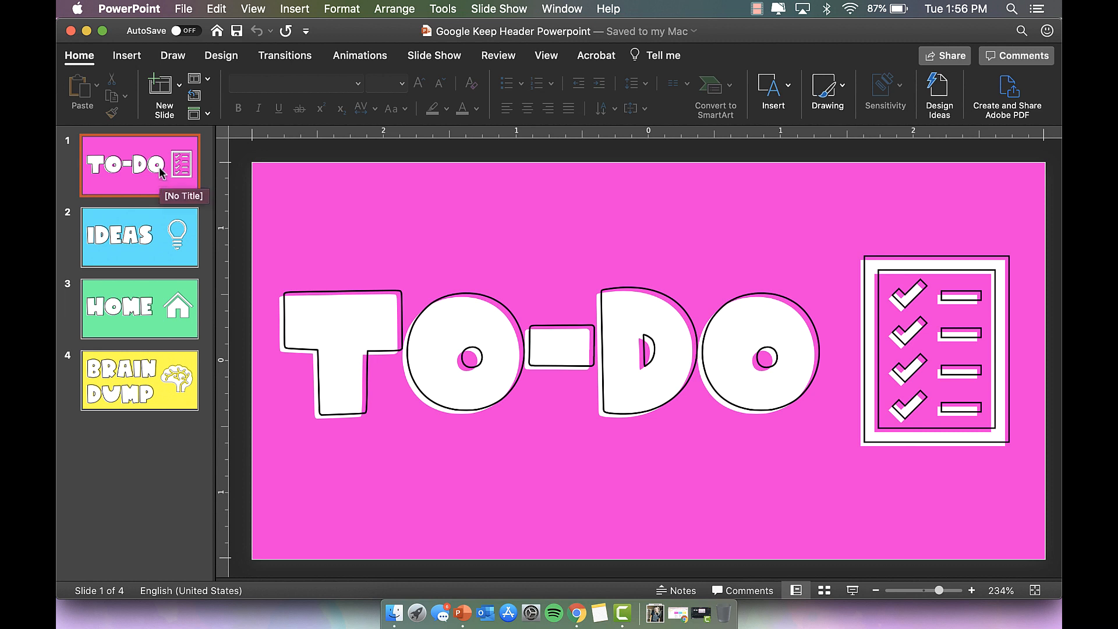
Add a blank slide after the TO-DO slide and open its background formatting.
{"action": "left_click", "coordinate": [179, 88]}
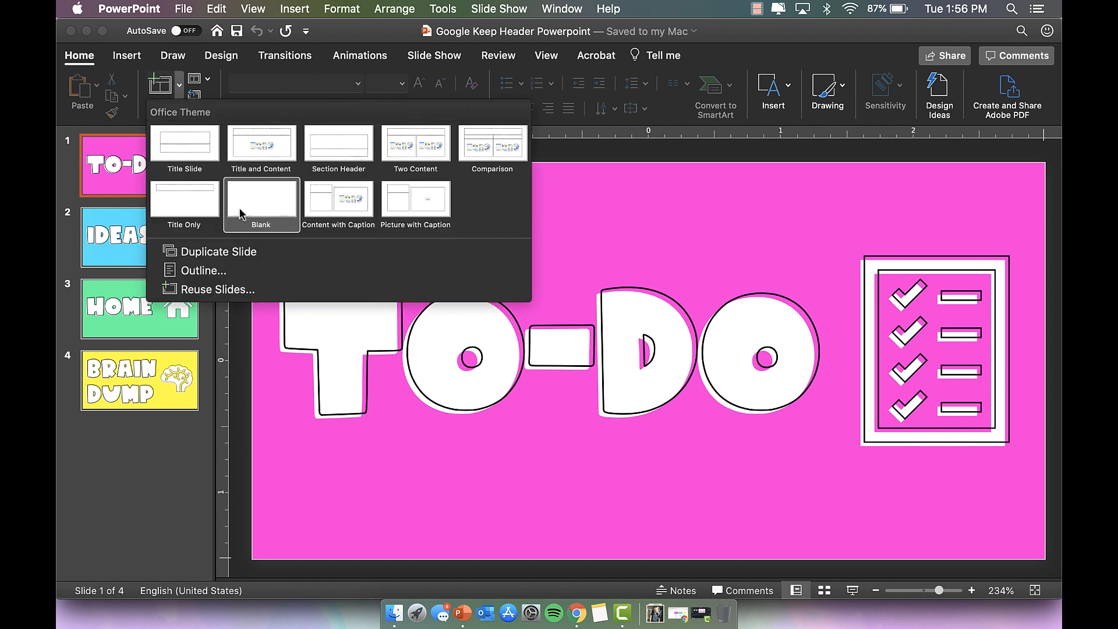
{"action": "left_click", "coordinate": [288, 210]}
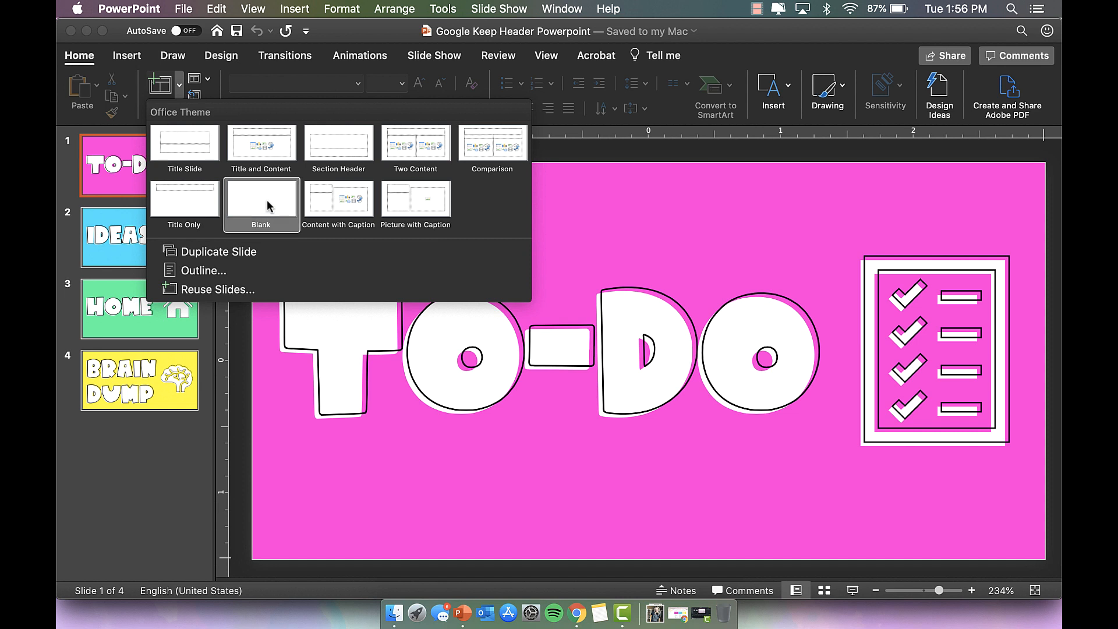
{"action": "left_click", "coordinate": [340, 9]}
{"action": "left_click", "coordinate": [362, 243]}
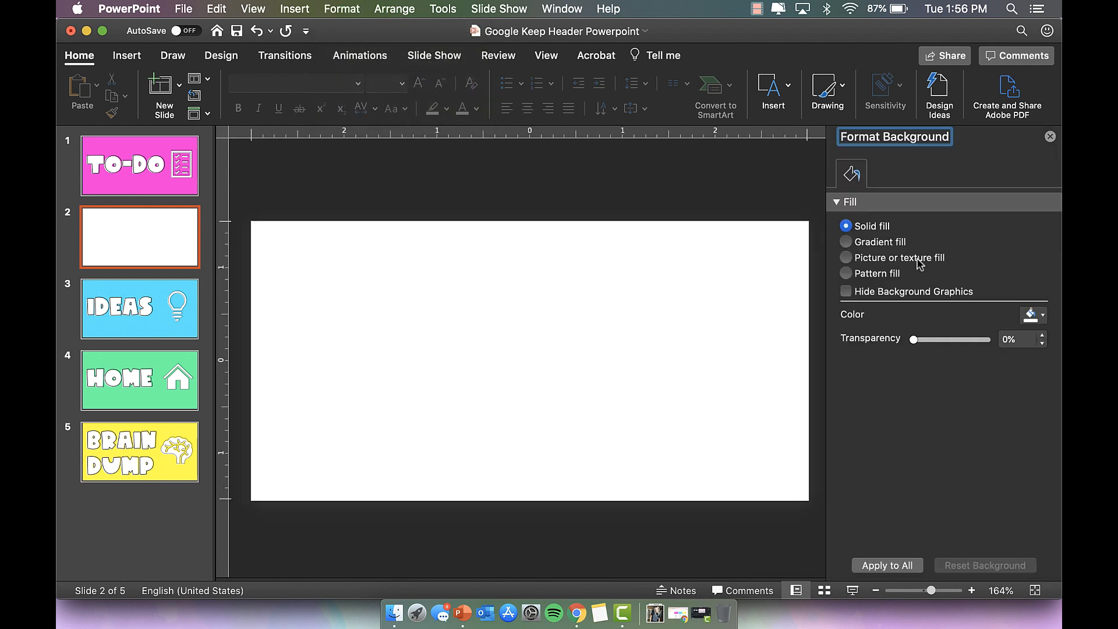
Fill the blank slide's background with a custom light purple picked from the color wheel.
{"action": "left_click", "coordinate": [1029, 316]}
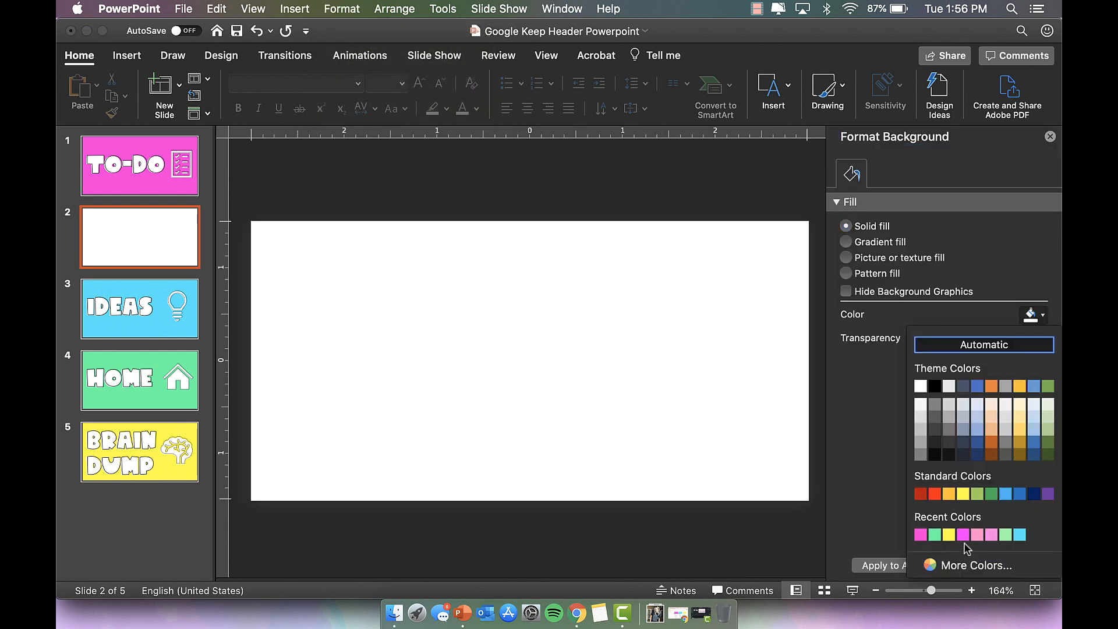
{"action": "left_click", "coordinate": [962, 566]}
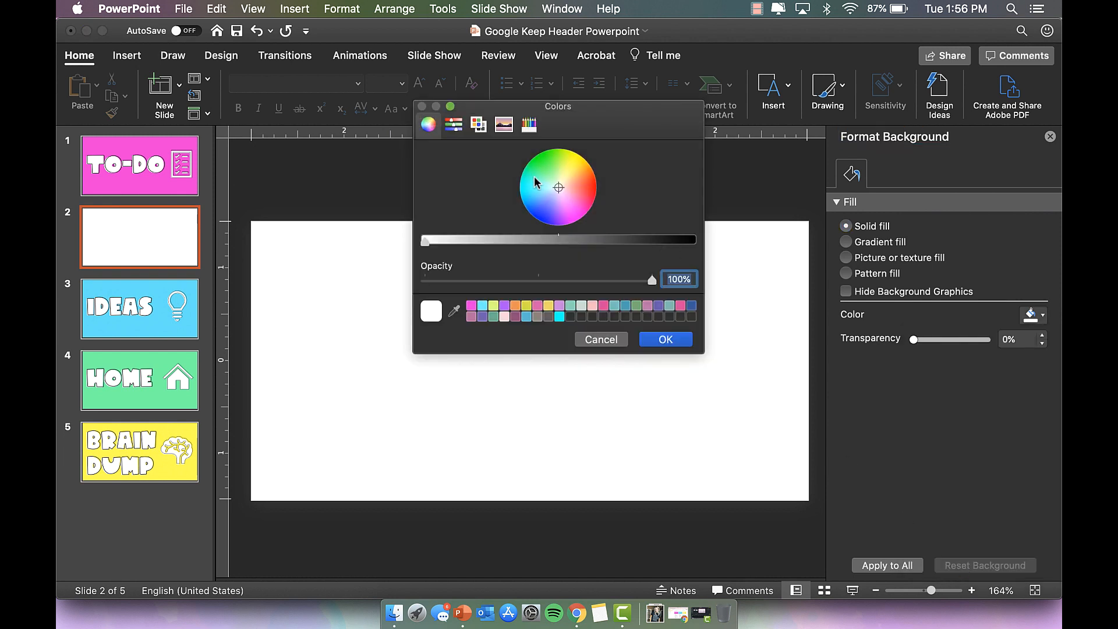
{"action": "mouse_move", "coordinate": [556, 189]}
{"action": "left_mouse_down"}
{"action": "mouse_move", "coordinate": [559, 215]}
{"action": "mouse_move", "coordinate": [556, 205]}
{"action": "left_mouse_up"}
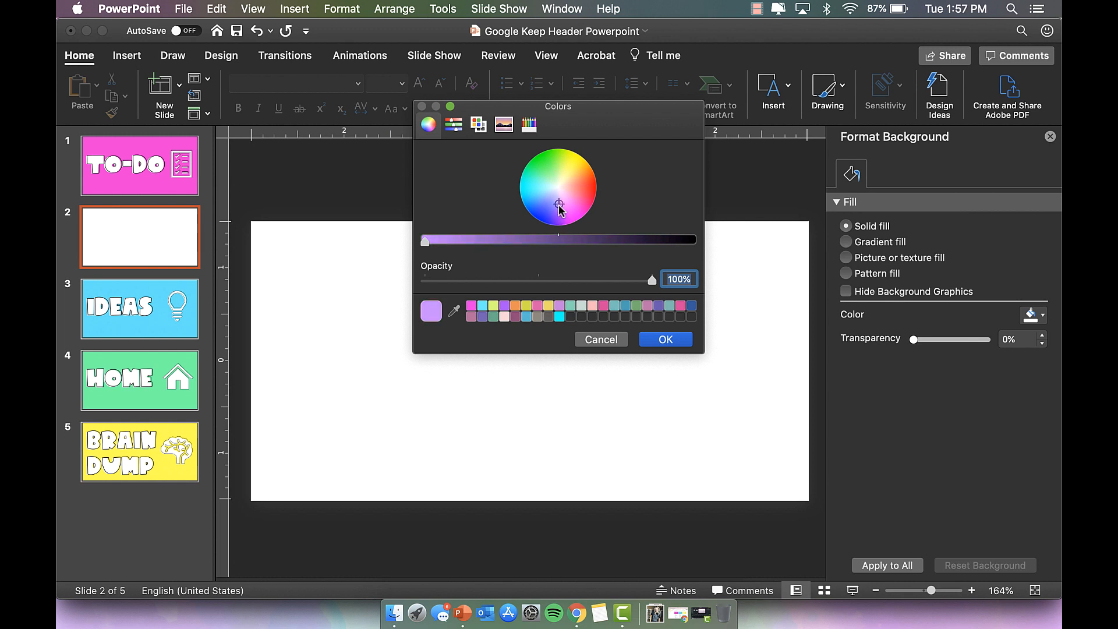
{"action": "left_click", "coordinate": [664, 340]}
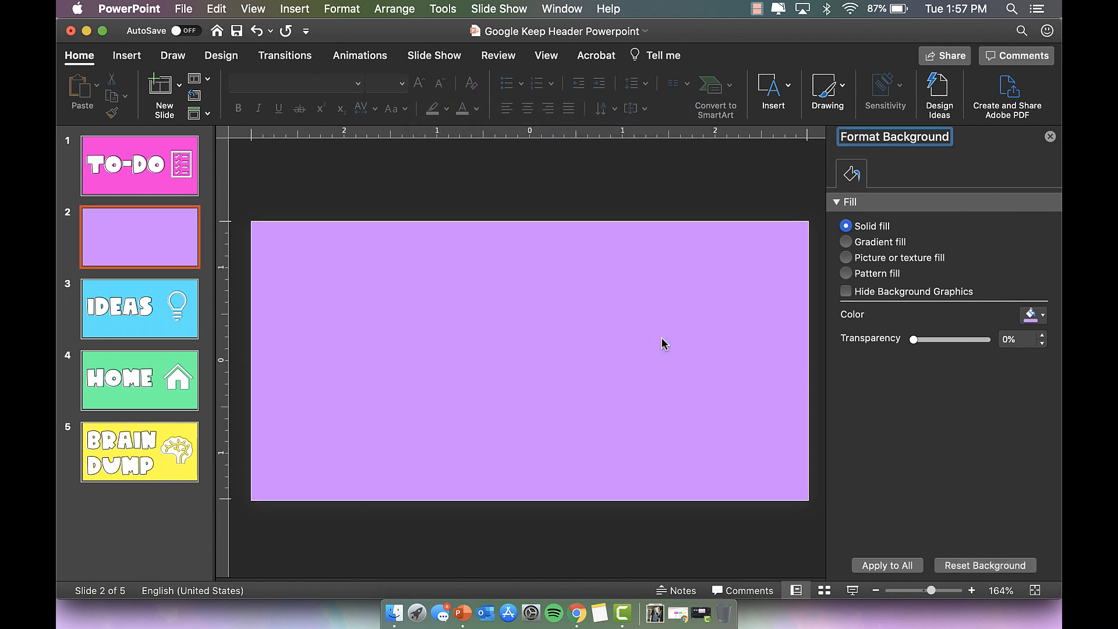
Draw a large text box spanning most of the purple slide's width.
{"action": "left_click", "coordinate": [153, 187]}
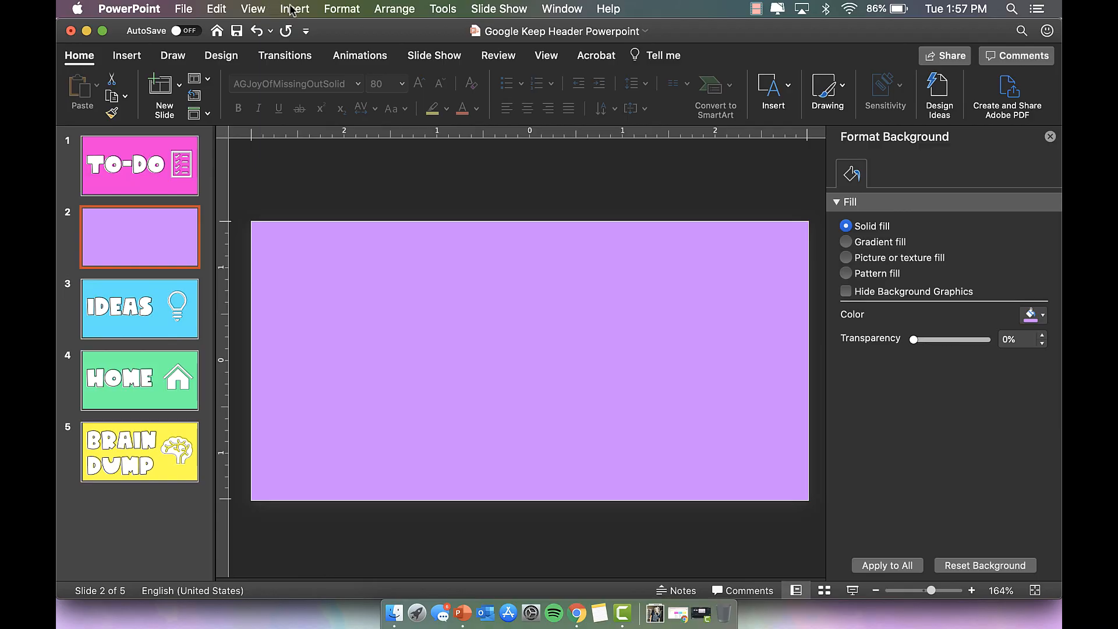
{"action": "left_click", "coordinate": [294, 8]}
{"action": "left_click", "coordinate": [309, 117]}
{"action": "left_click_drag", "start_coordinate": [264, 268], "coordinate": [693, 463]}
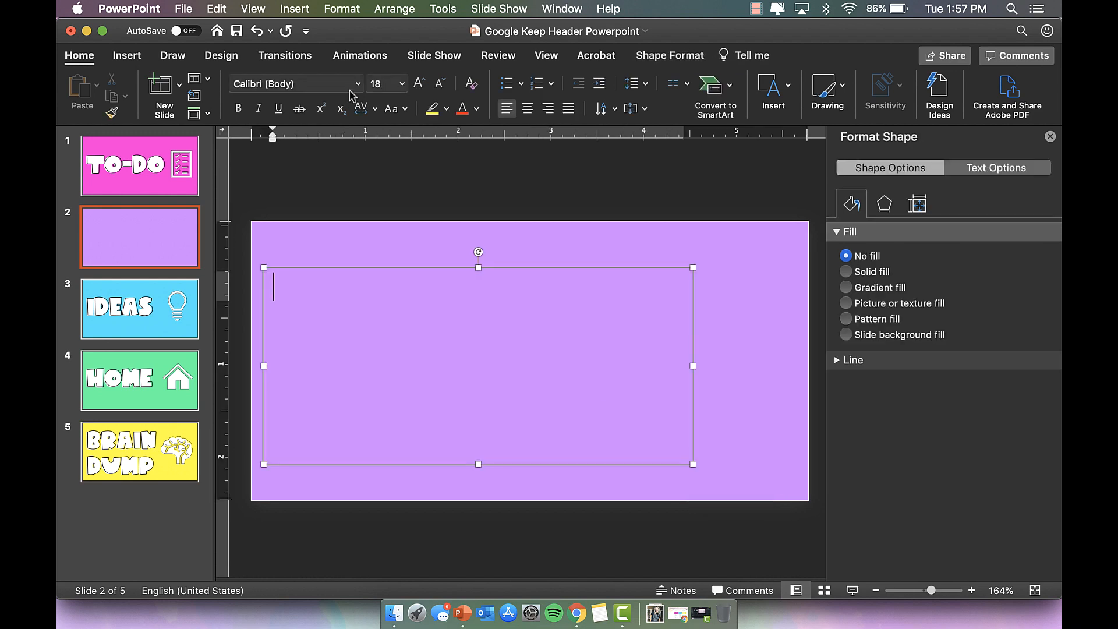
Set the text box's font to AGJoyOfMissingOutSolid and its font color to white.
{"action": "left_click", "coordinate": [357, 83]}
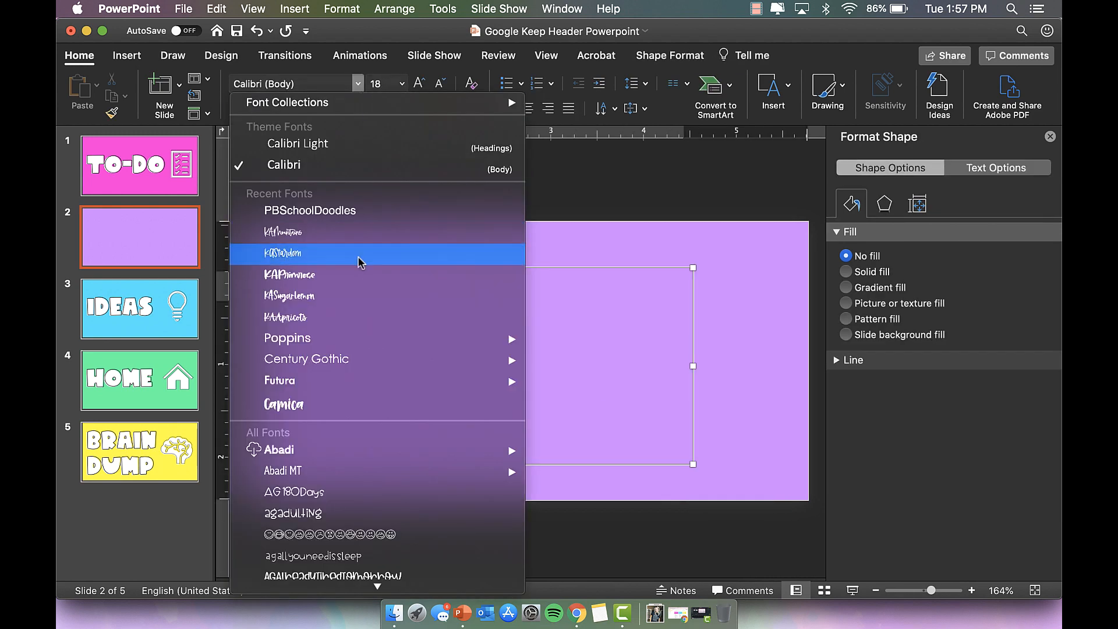
{"action": "scroll", "coordinate": [351, 445], "scroll_direction": "down", "scroll_amount": 5}
{"action": "scroll", "coordinate": [351, 445], "scroll_direction": "down", "scroll_amount": 3}
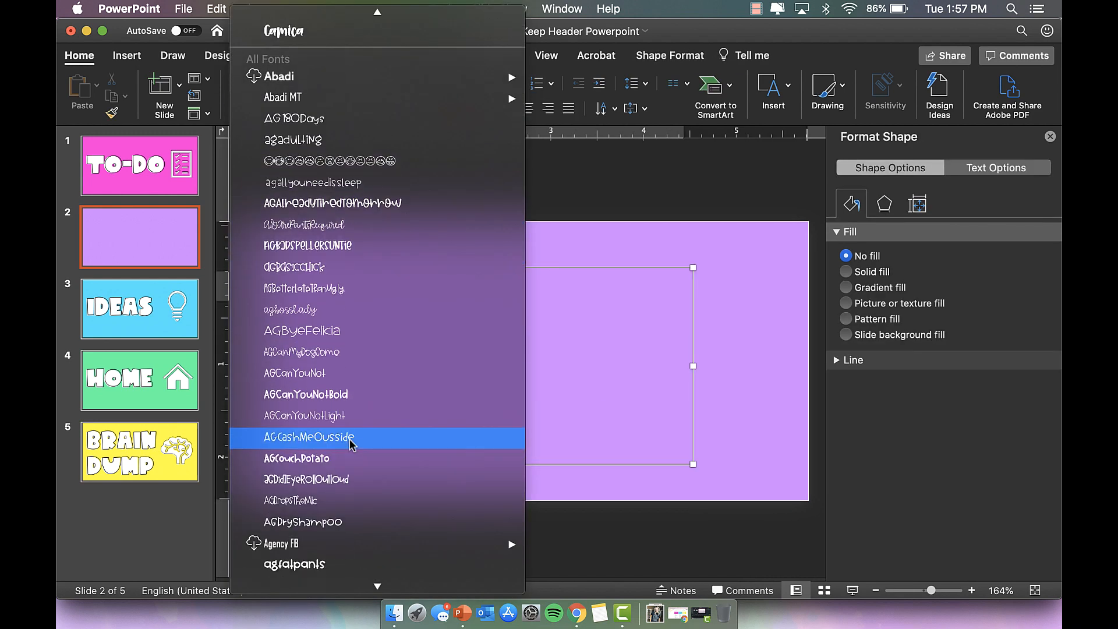
{"action": "scroll", "coordinate": [350, 440], "scroll_direction": "down", "scroll_amount": 7}
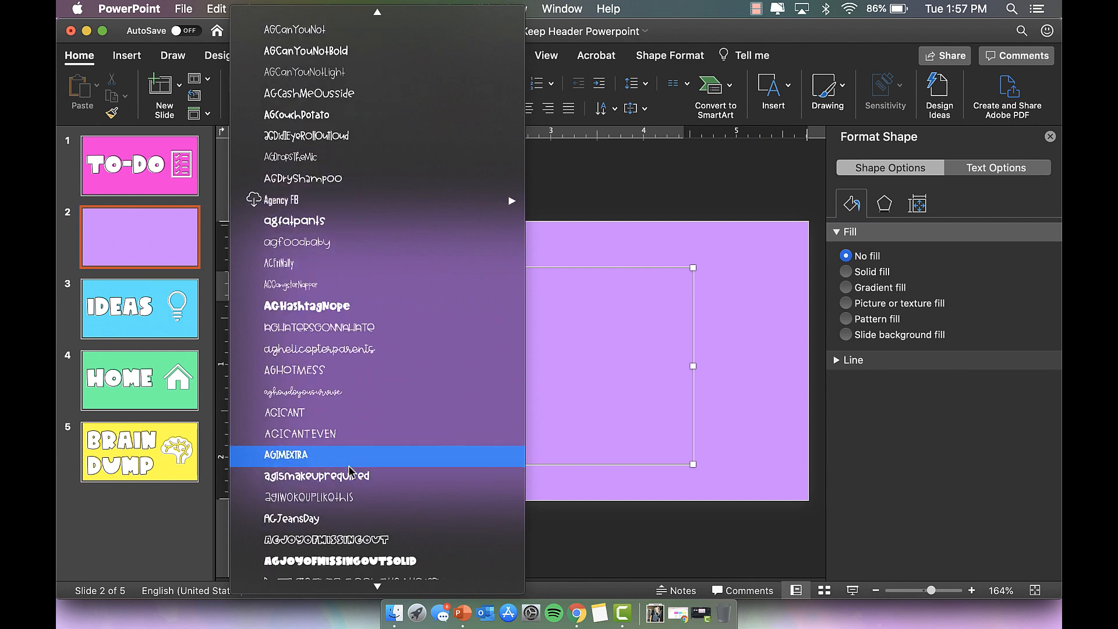
{"action": "left_click", "coordinate": [359, 516]}
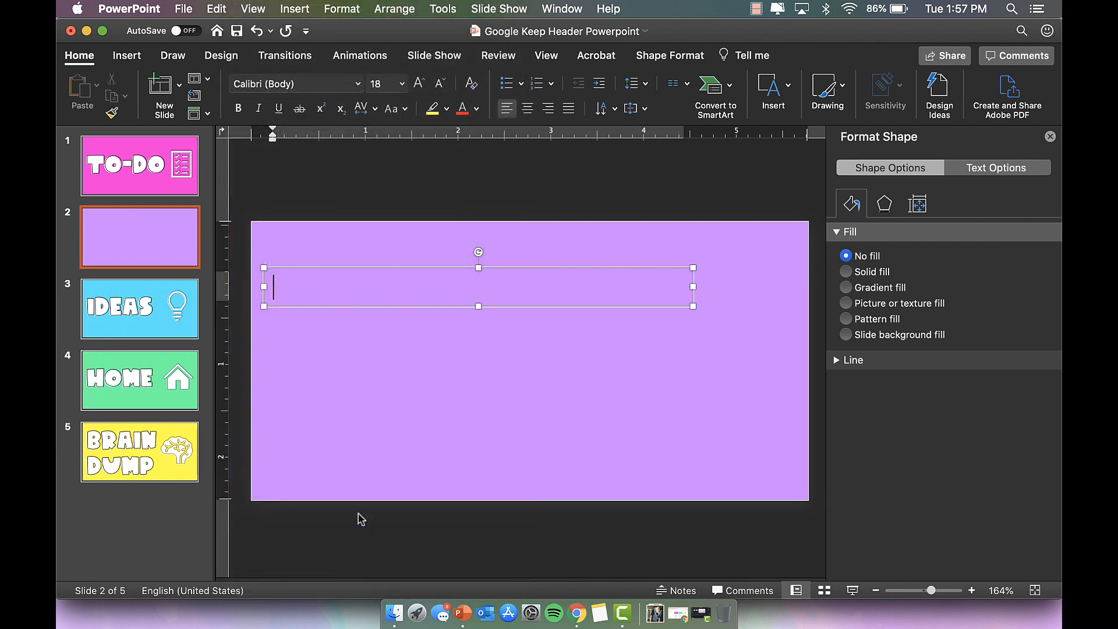
{"action": "left_click", "coordinate": [476, 108]}
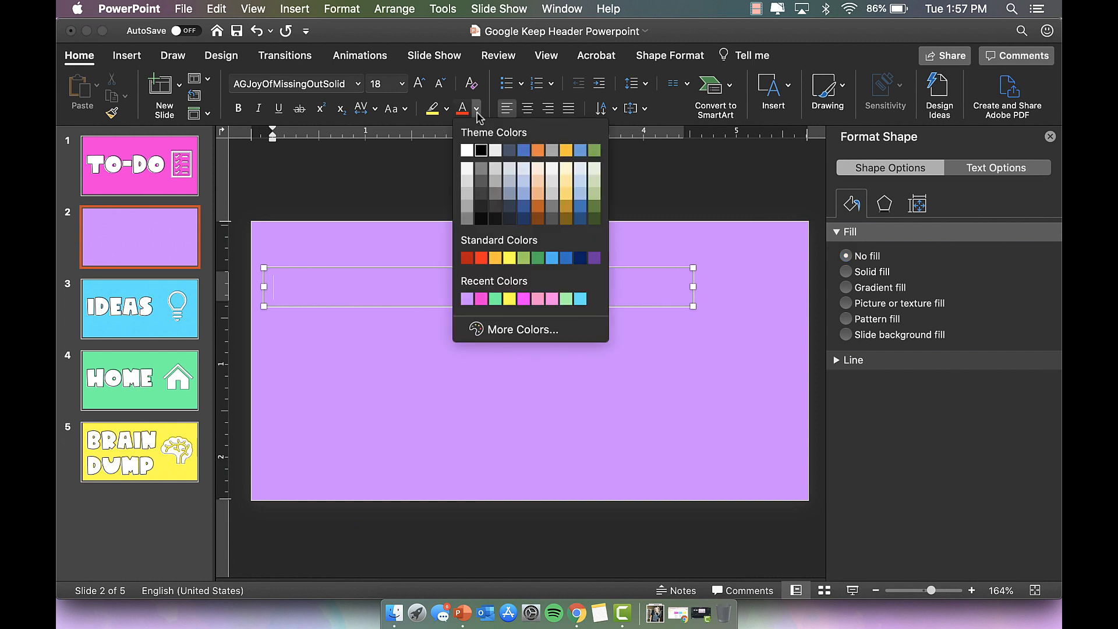
{"action": "left_click", "coordinate": [468, 152]}
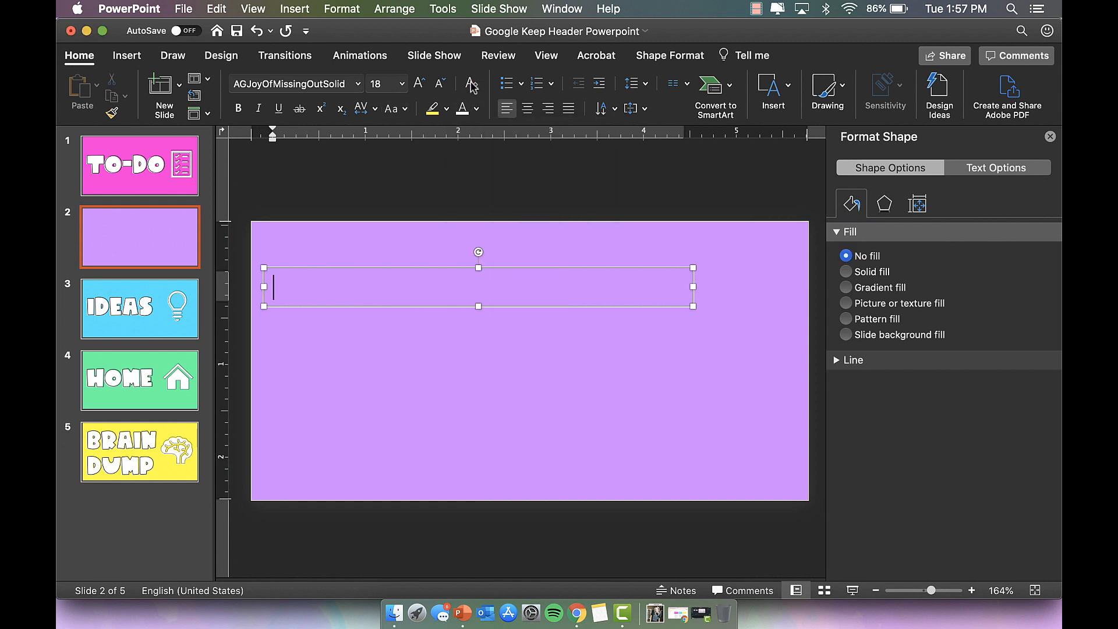
Set the purple slide's text box to font size 80 and enter "COLLEGE".
{"action": "left_click", "coordinate": [167, 169]}
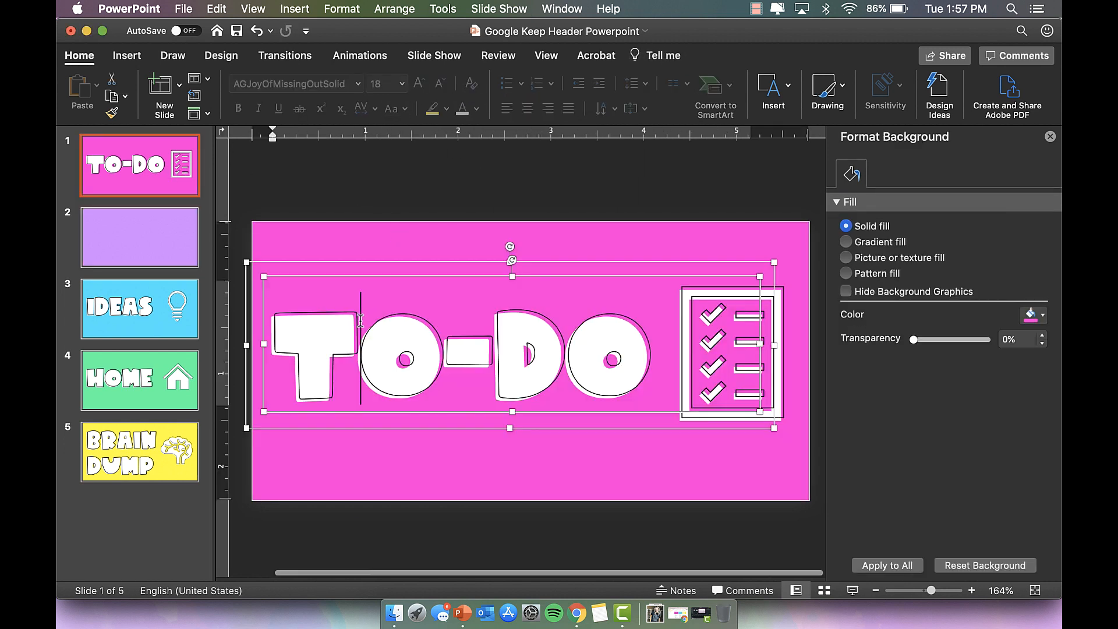
{"action": "left_click", "coordinate": [156, 262]}
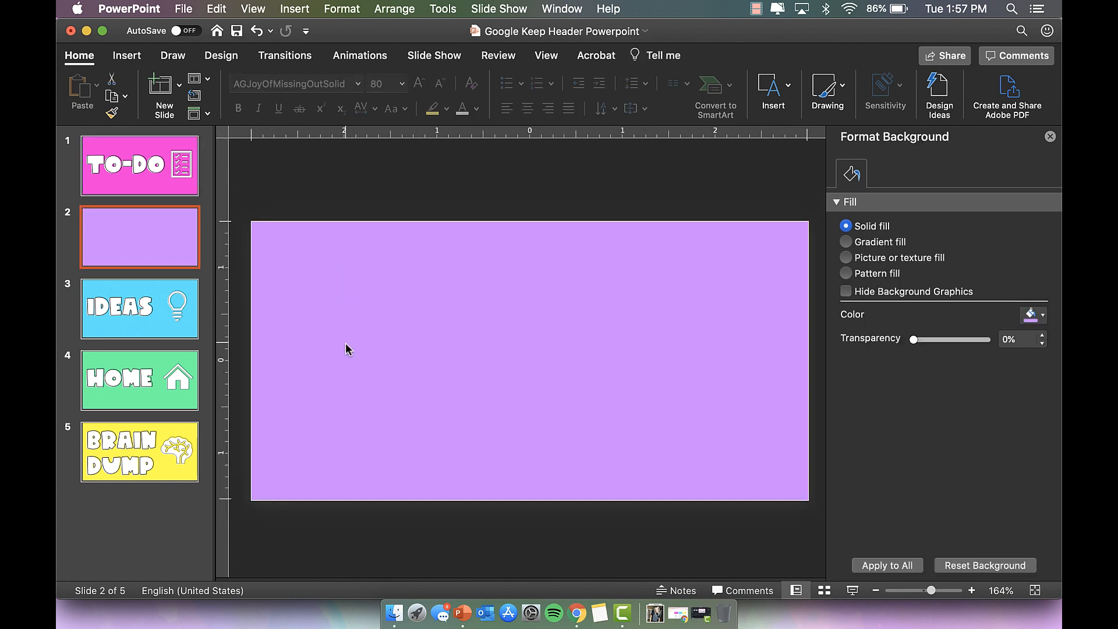
{"action": "left_click", "coordinate": [330, 294]}
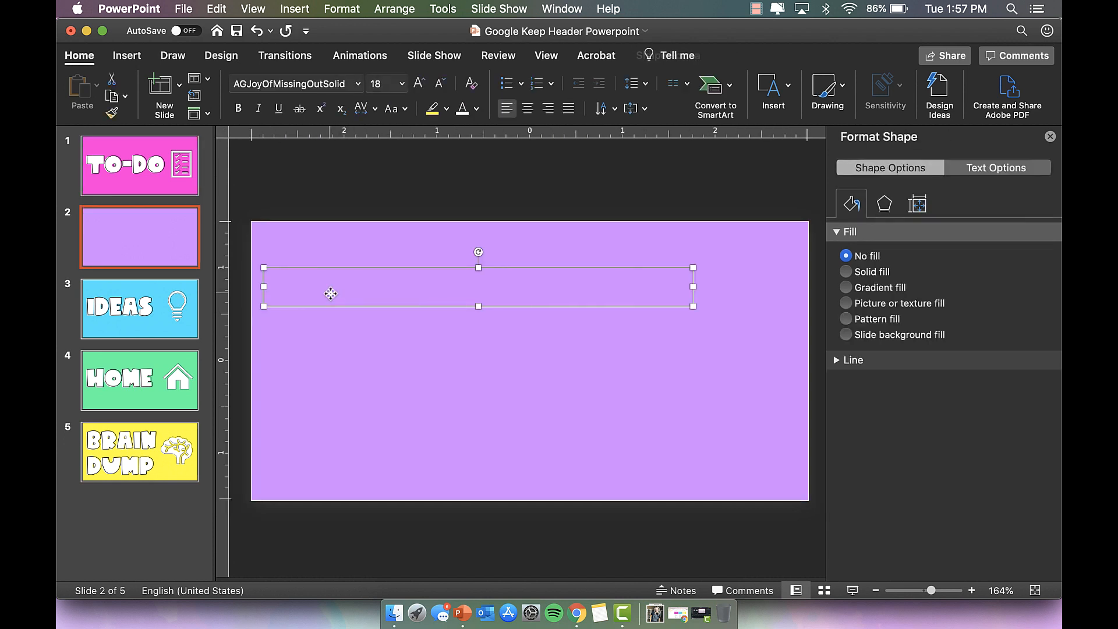
{"action": "left_click", "coordinate": [401, 86]}
{"action": "left_click", "coordinate": [396, 414]}
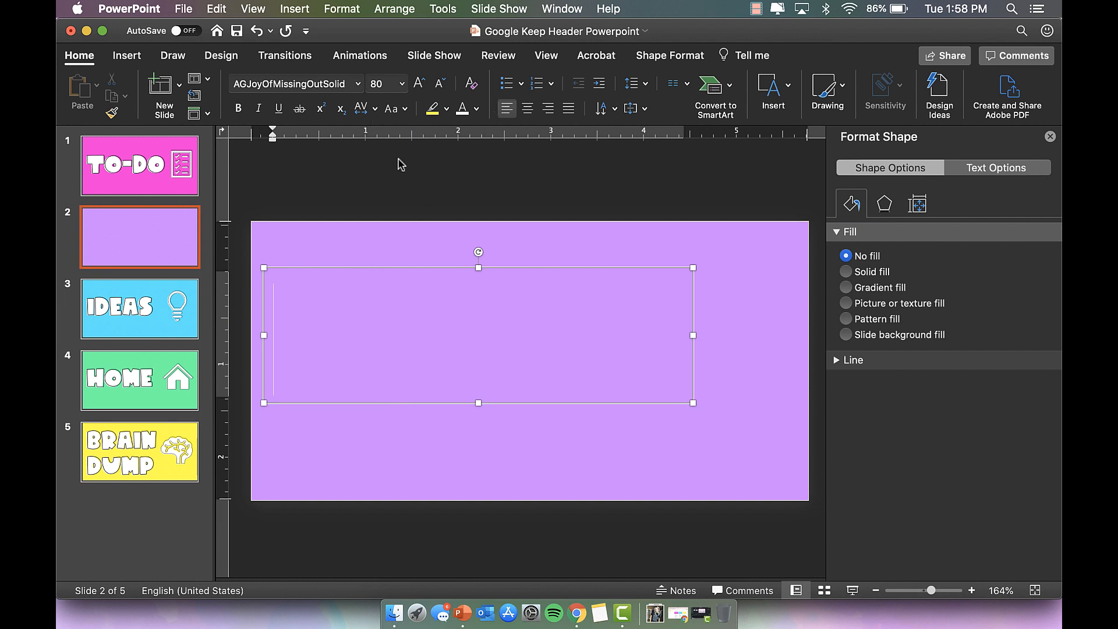
{"action": "type", "text": "COLL"}
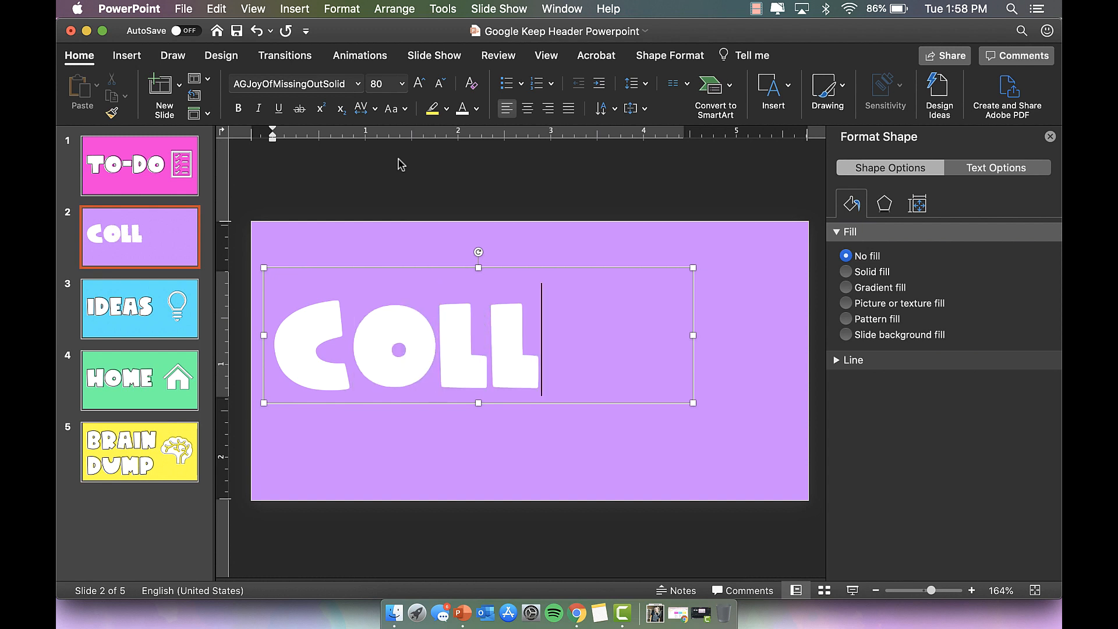
{"action": "type", "text": "EGE"}
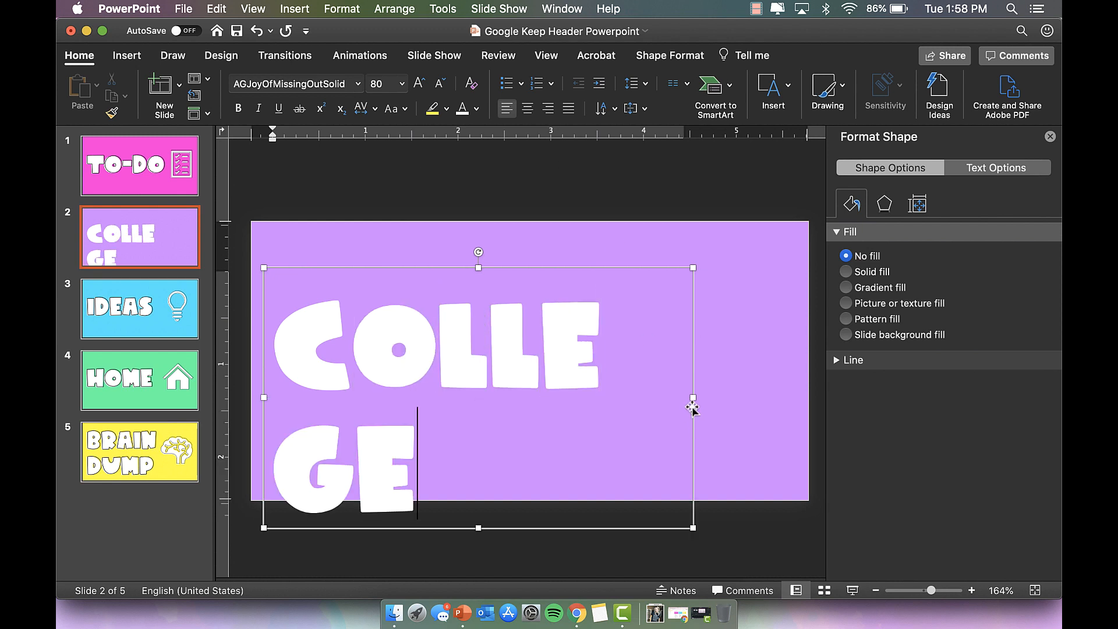
Widen the COLLEGE text box so the word fits on one line and set its font size to 66.
{"action": "left_click_drag", "start_coordinate": [693, 400], "coordinate": [774, 399]}
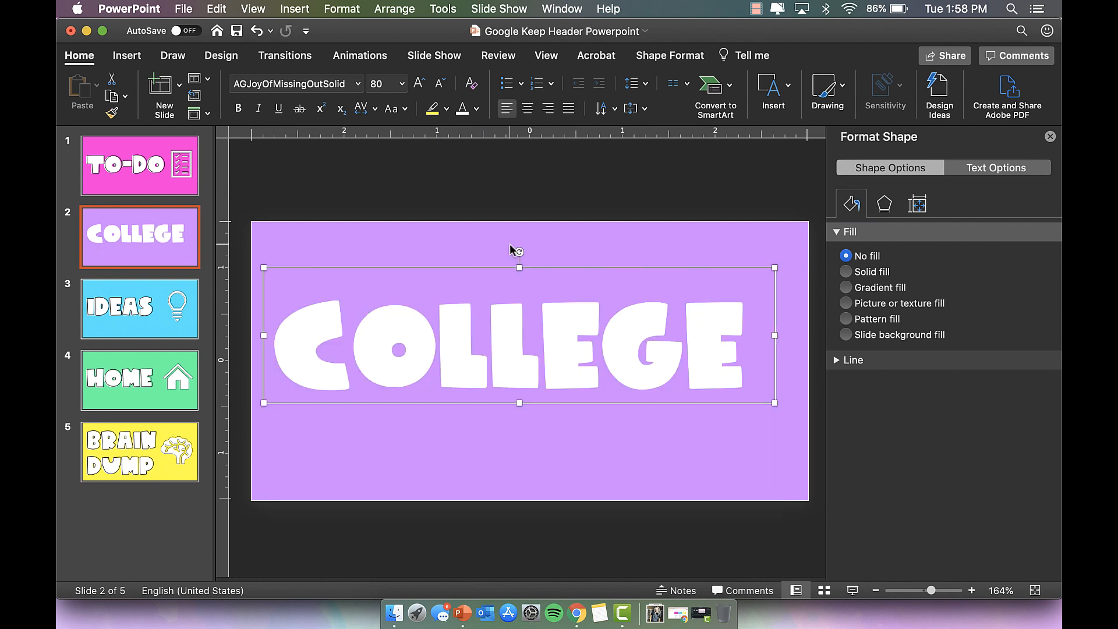
{"action": "left_click", "coordinate": [401, 83]}
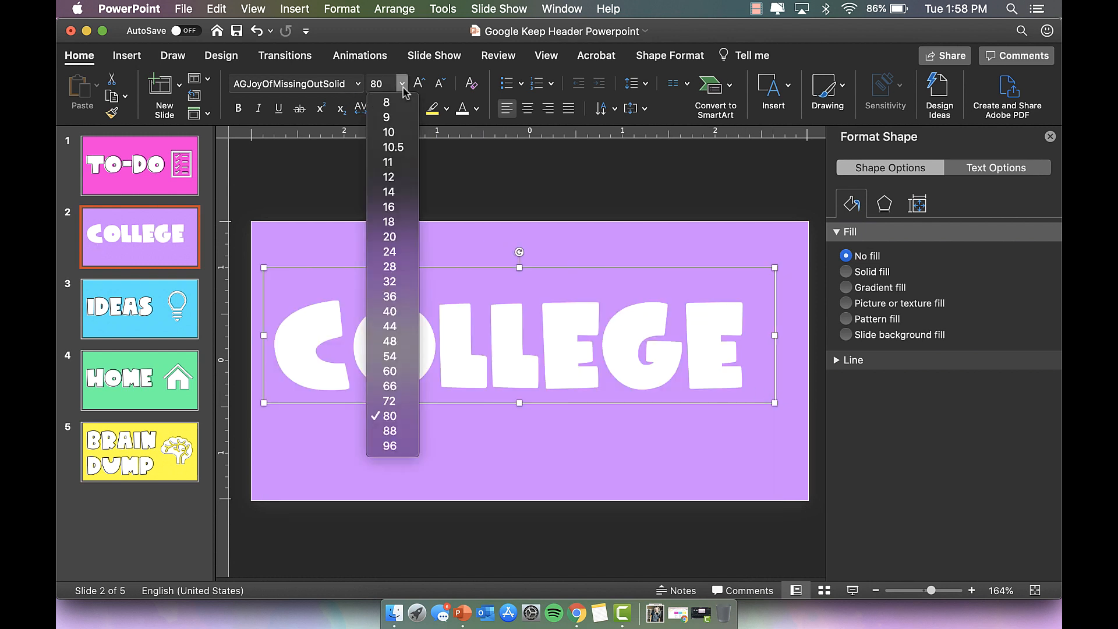
{"action": "left_click", "coordinate": [402, 388]}
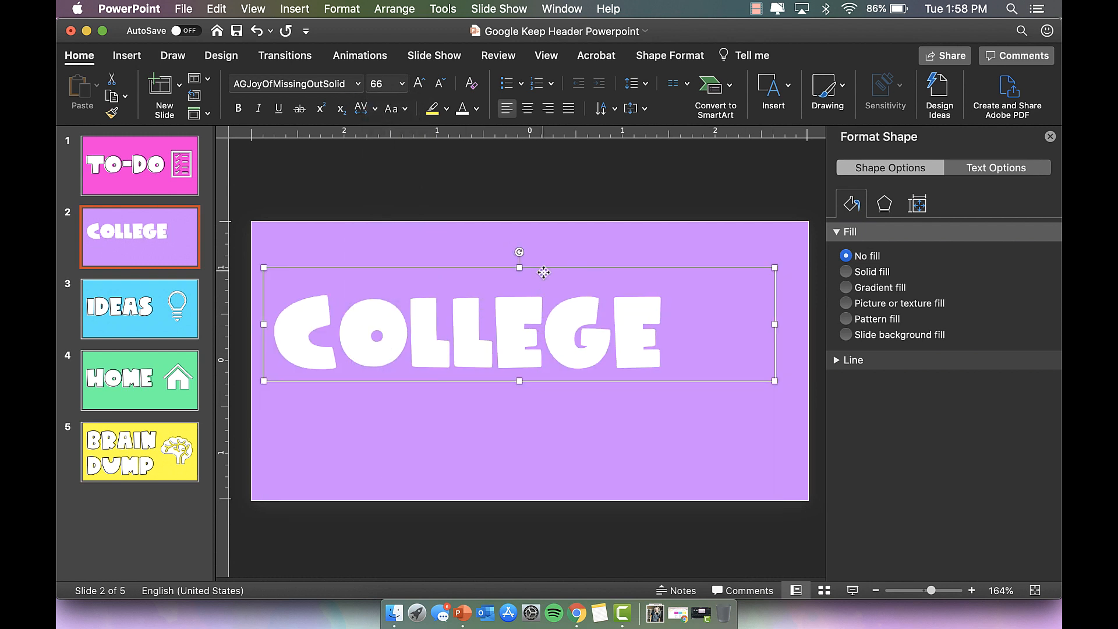
Move the COLLEGE text box slightly down and place a duplicate of it just above, overlapping the original.
{"action": "left_click_drag", "start_coordinate": [543, 272], "coordinate": [543, 294]}
{"action": "left_click", "coordinate": [423, 331]}
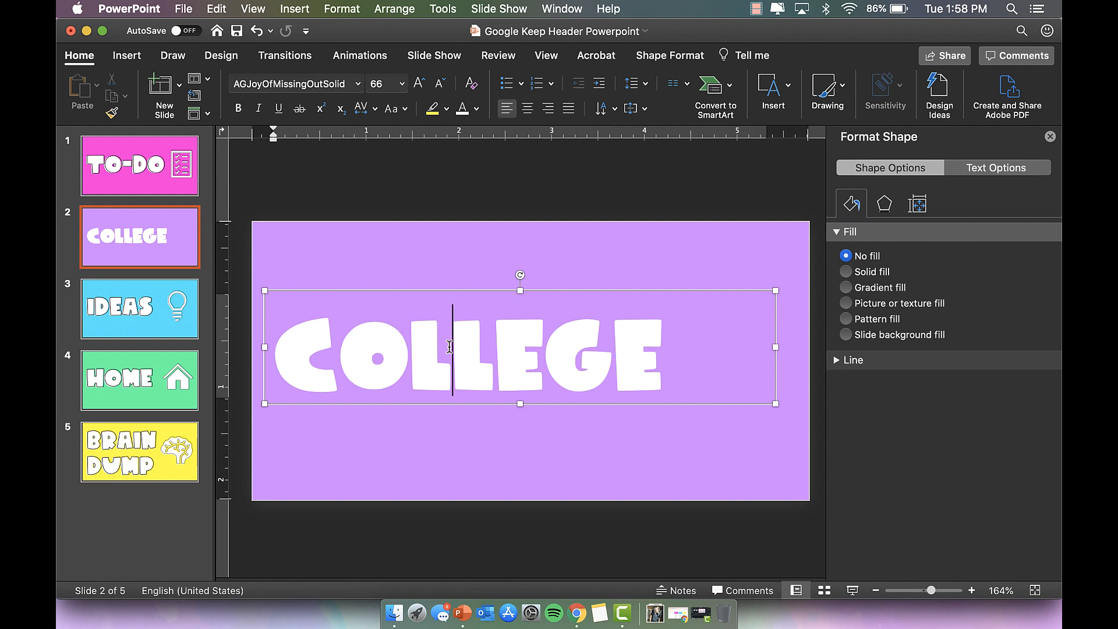
{"action": "left_click", "coordinate": [455, 290]}
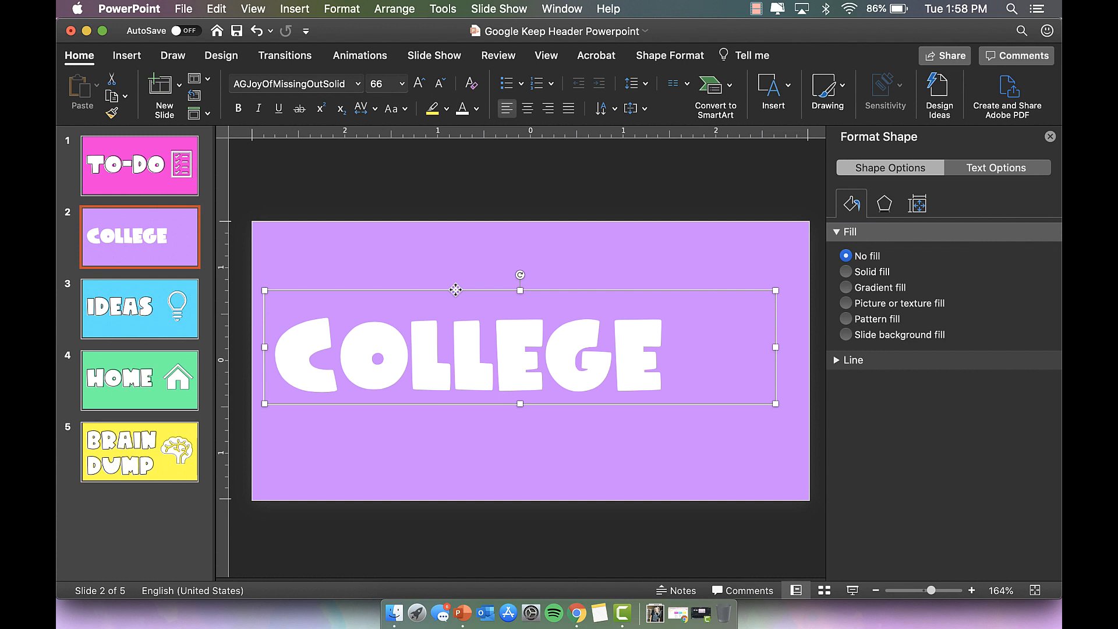
{"action": "key", "text": "super+c"}
{"action": "key", "text": "super+v"}
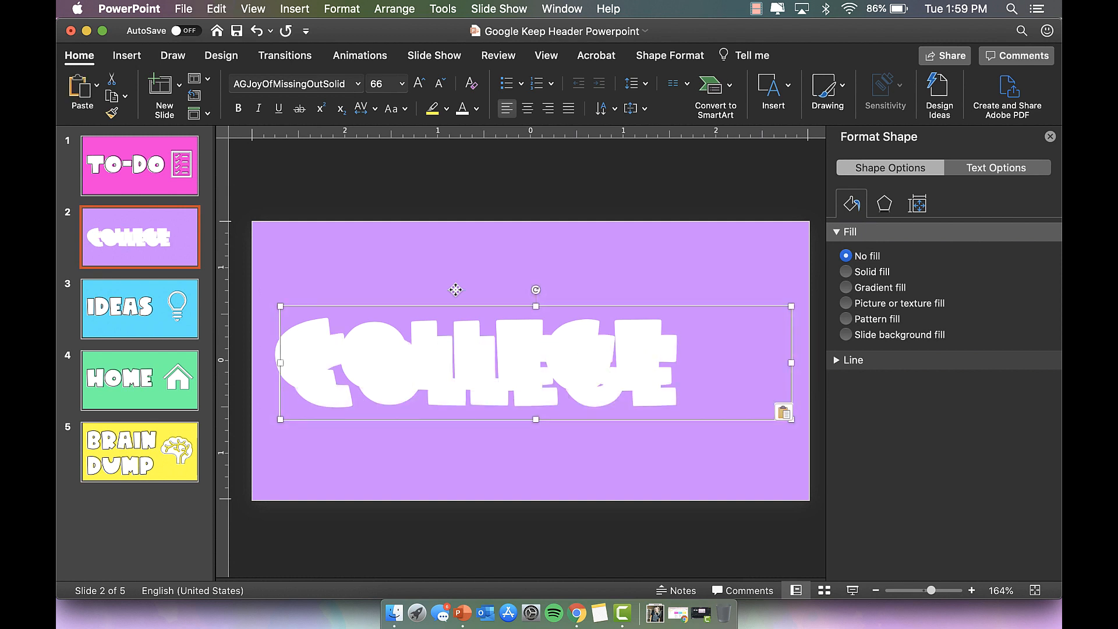
{"action": "left_click_drag", "start_coordinate": [454, 306], "coordinate": [449, 248]}
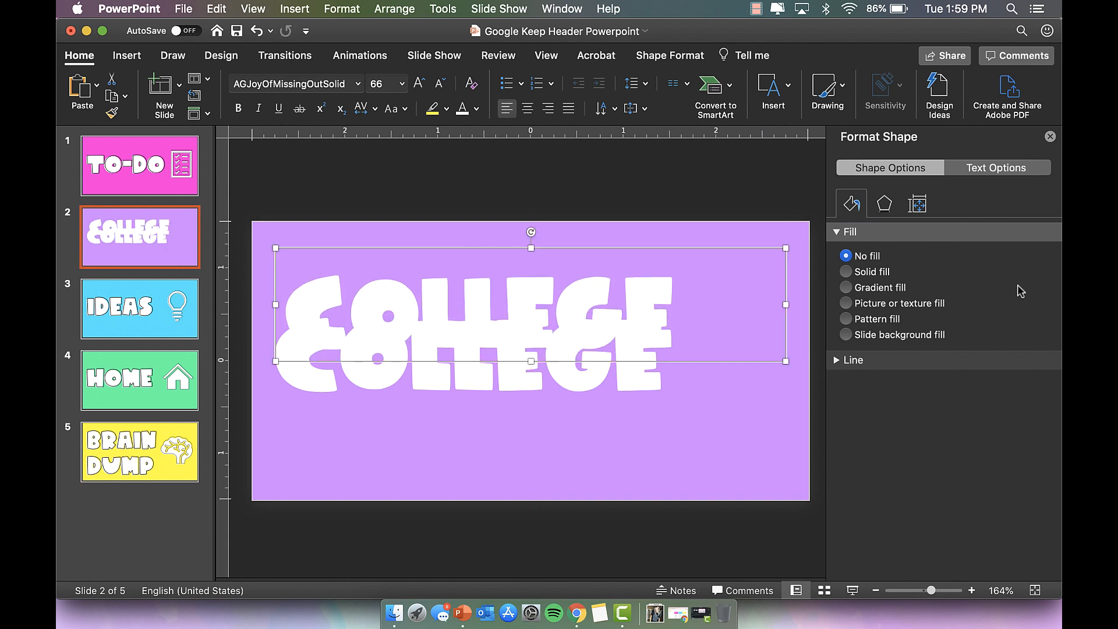
Remove the text fill from the upper COLLEGE duplicate on the purple slide.
{"action": "left_click", "coordinate": [973, 170]}
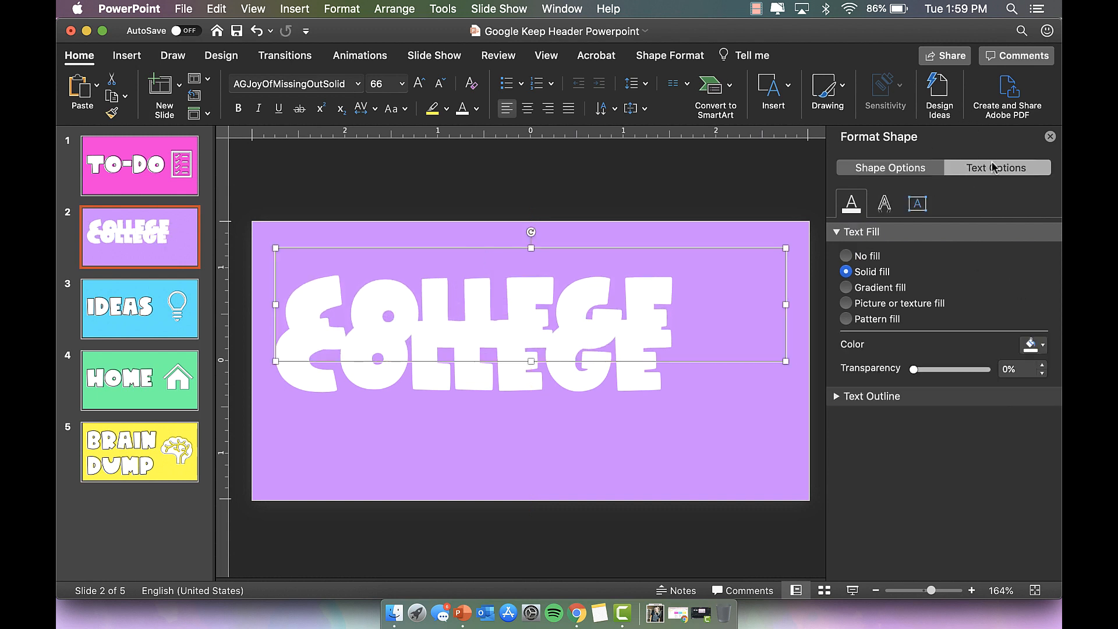
{"action": "left_click", "coordinate": [1049, 136]}
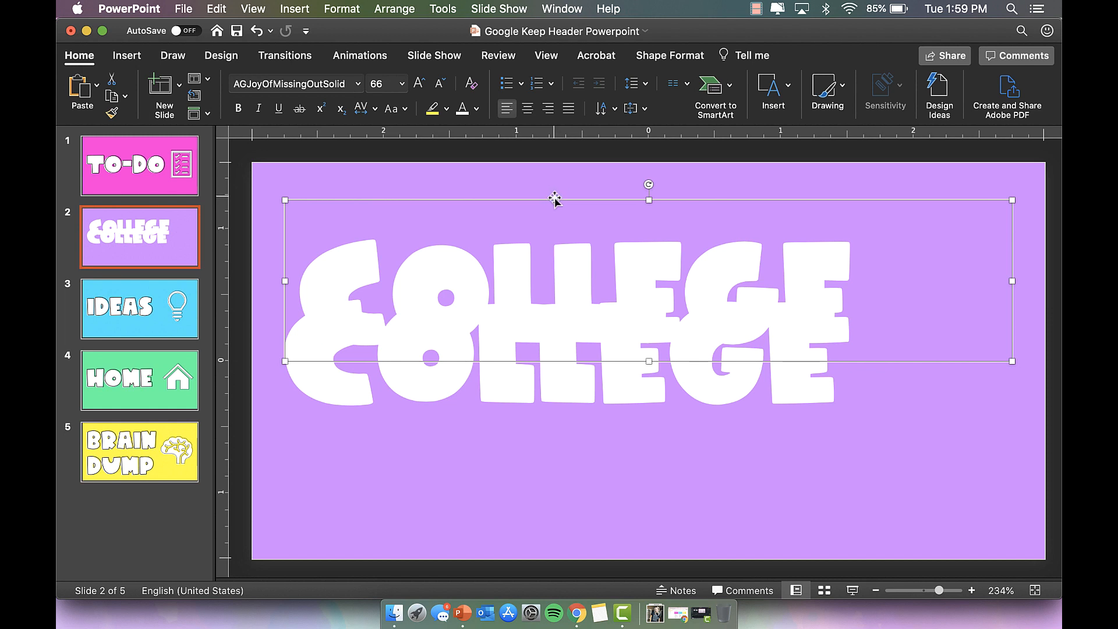
{"action": "left_click", "coordinate": [667, 59]}
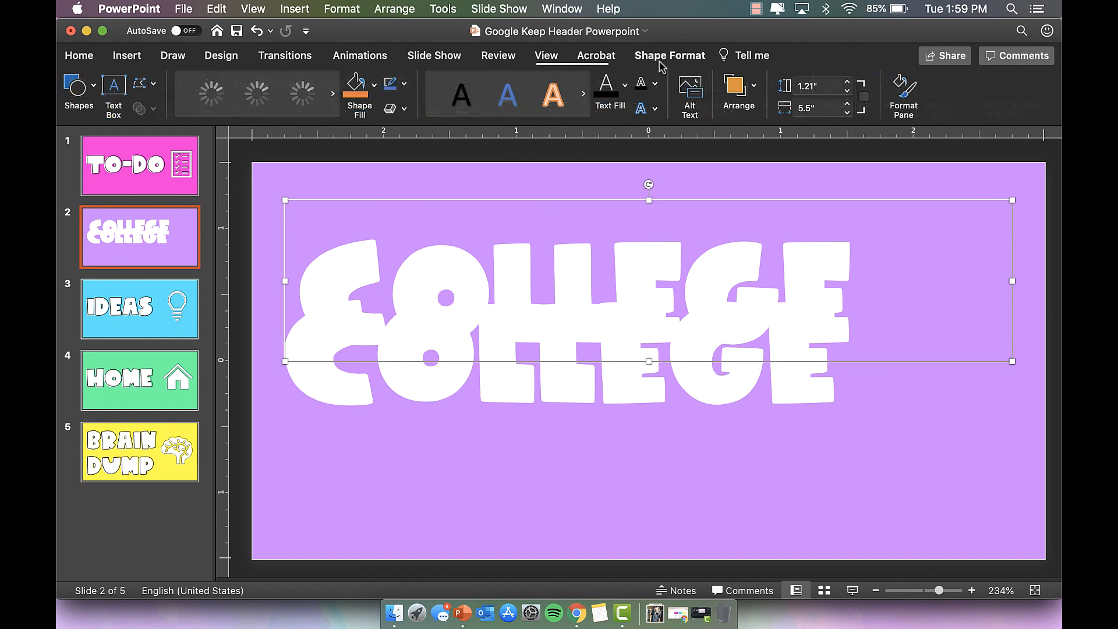
{"action": "left_click", "coordinate": [908, 96]}
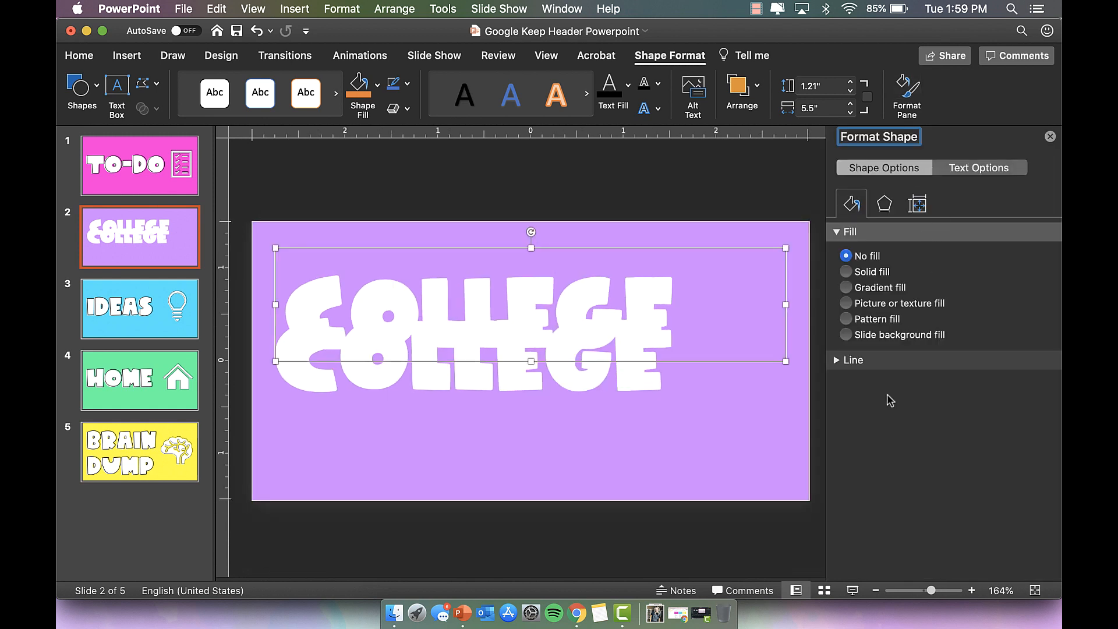
{"action": "left_click", "coordinate": [956, 174]}
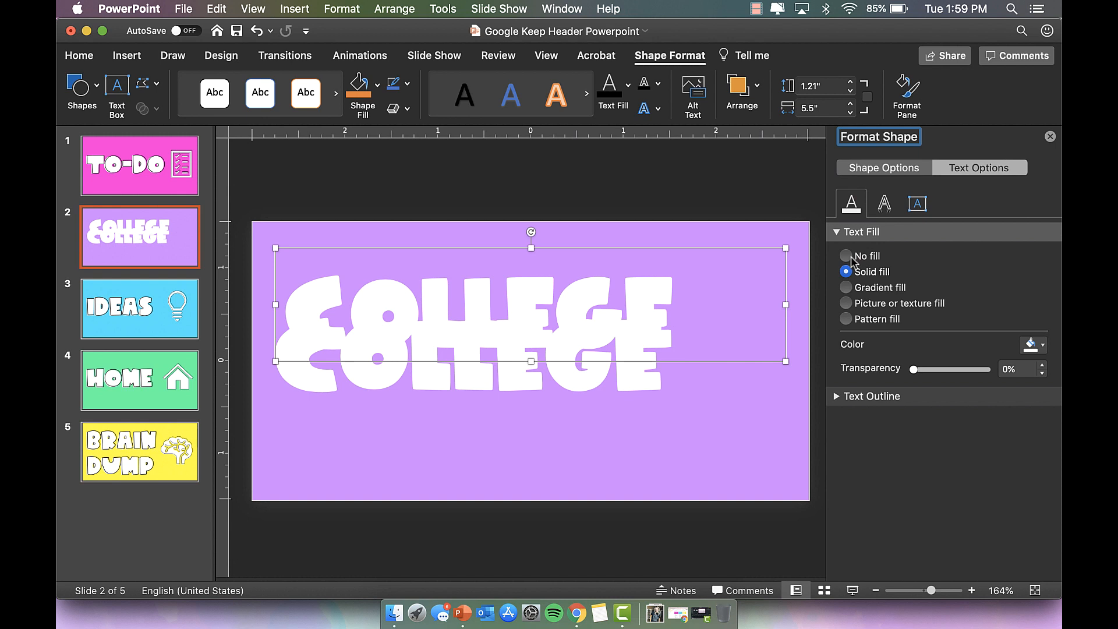
{"action": "left_click", "coordinate": [846, 256]}
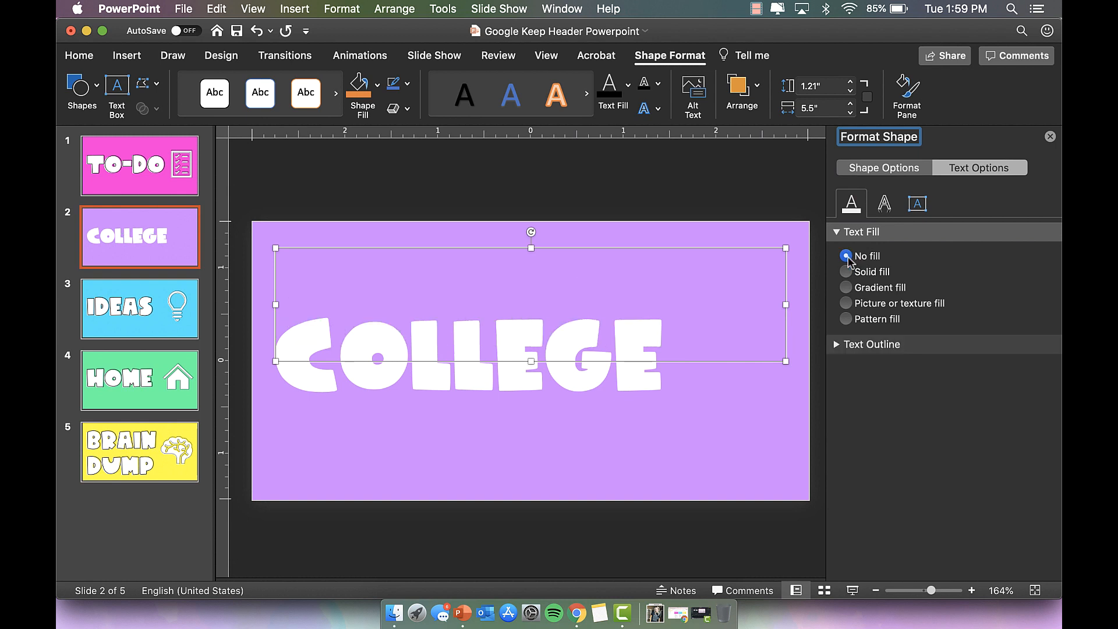
Give the unfilled COLLEGE text a solid black outline with a width of 1 pt.
{"action": "left_click", "coordinate": [850, 344]}
{"action": "left_click", "coordinate": [862, 384]}
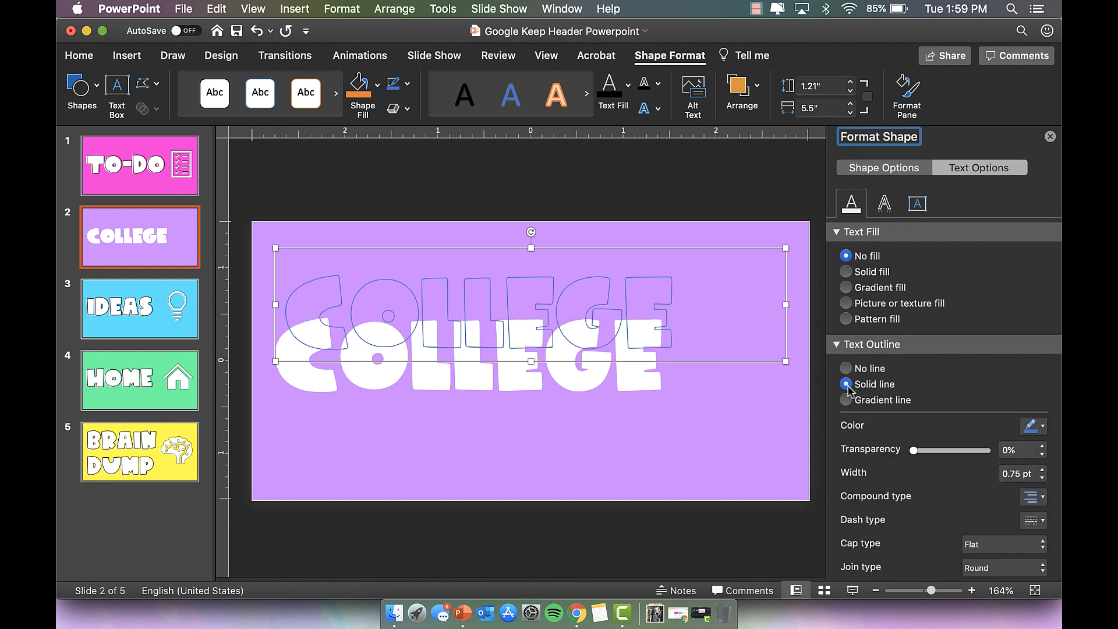
{"action": "left_click", "coordinate": [1043, 430]}
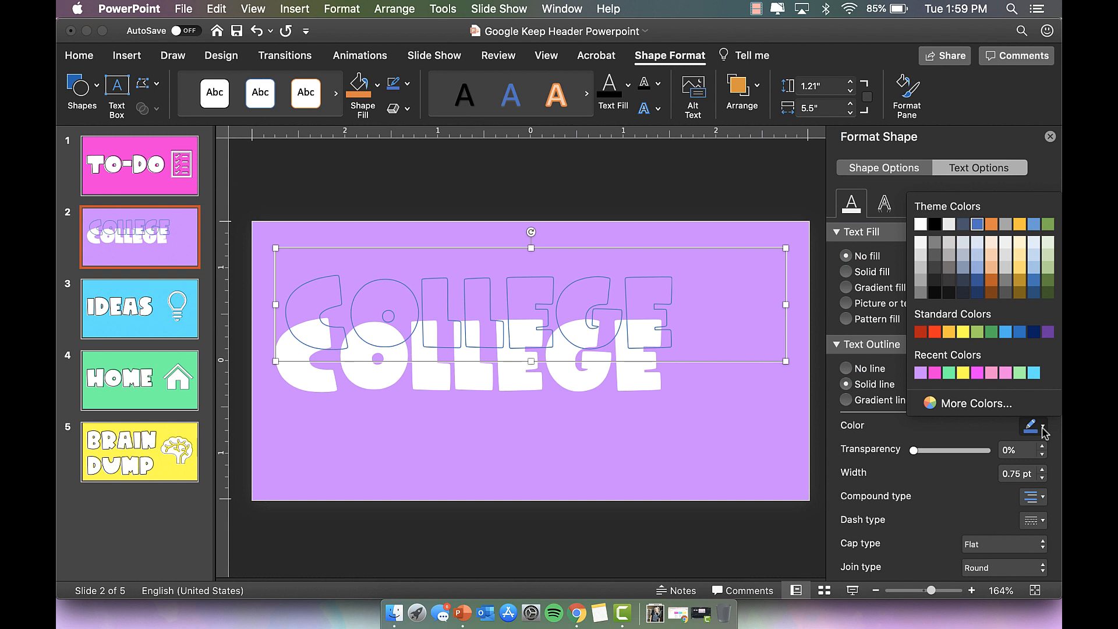
{"action": "left_click", "coordinate": [935, 224]}
{"action": "left_click", "coordinate": [1042, 470]}
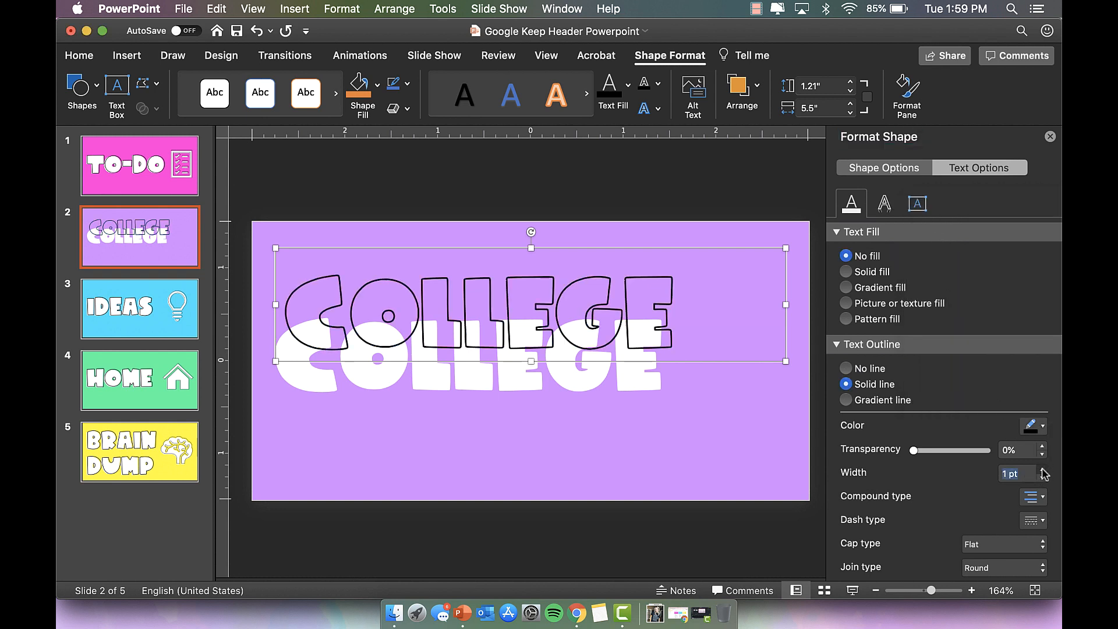
Move the outlined COLLEGE text over the white COLLEGE, offset slightly to the right and up from it.
{"action": "left_click", "coordinate": [660, 251]}
{"action": "left_click_drag", "start_coordinate": [660, 251], "coordinate": [652, 285]}
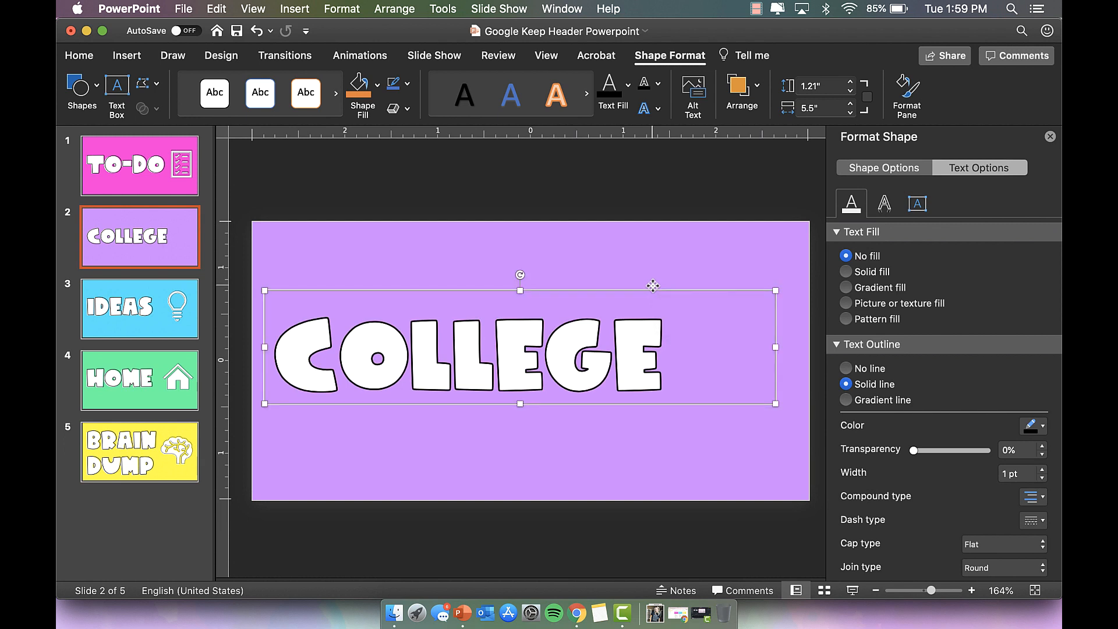
{"action": "key", "text": "super+z"}
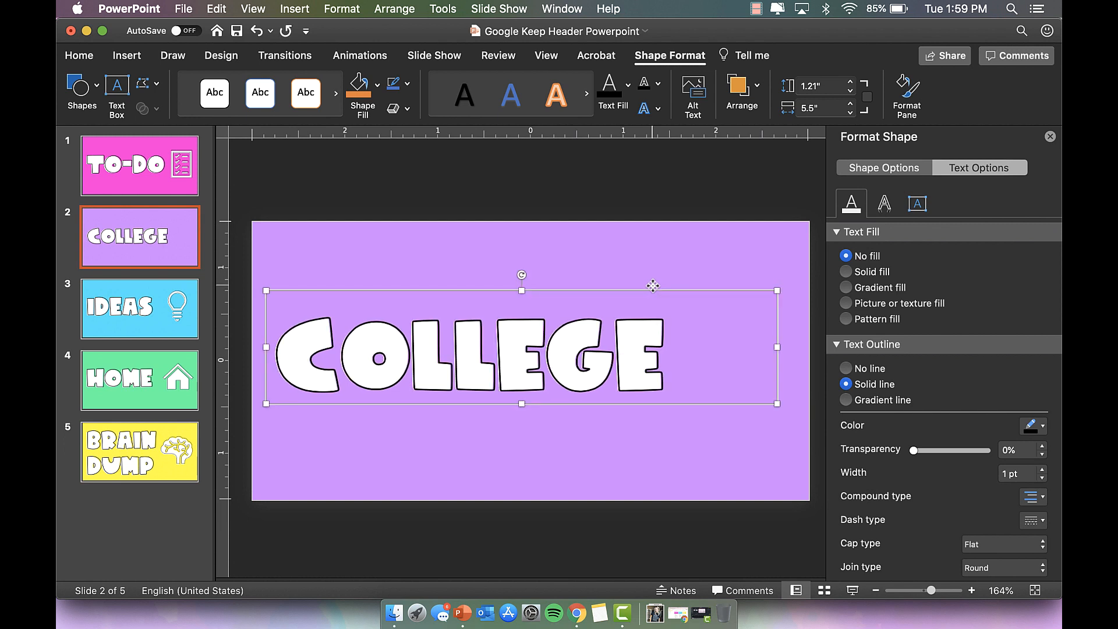
{"action": "key", "text": "super+z"}
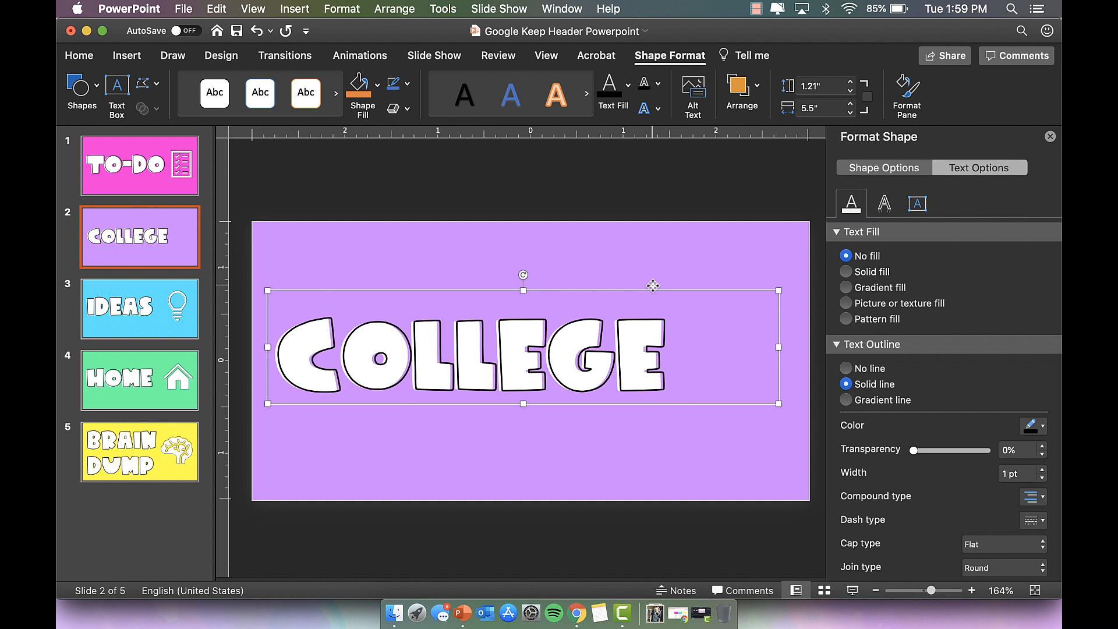
{"action": "key", "text": "Up"}
{"action": "key", "text": "Up"}
{"action": "key", "text": "Up"}
{"action": "key", "text": "Up"}
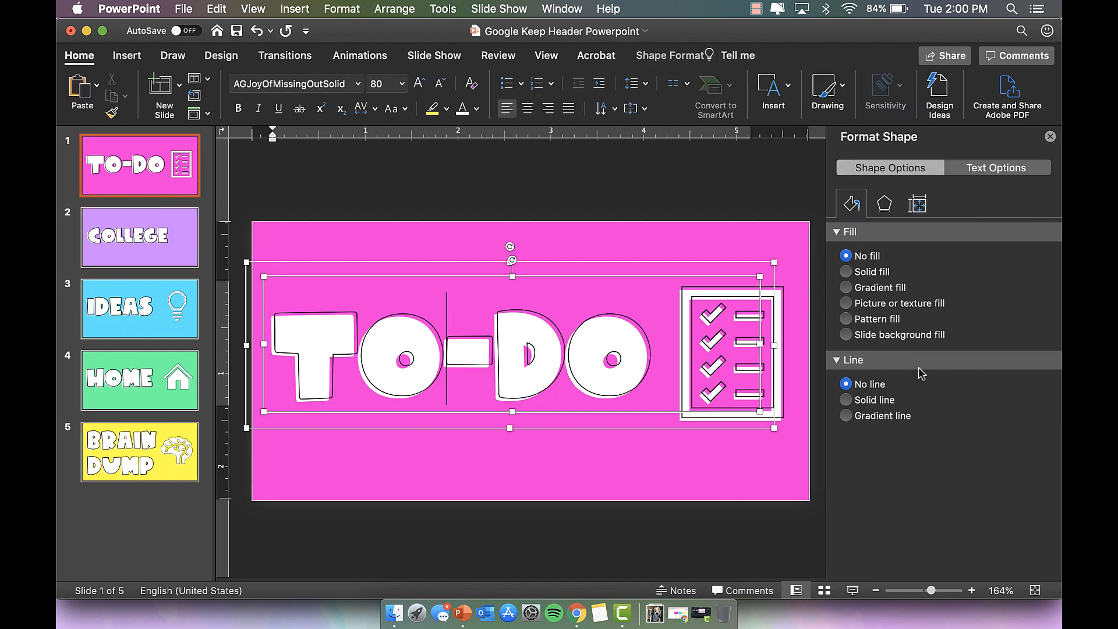
Check the outline width of the TO-DO text and set the COLLEGE outline to the same 0.75 pt.
{"action": "left_click", "coordinate": [976, 170]}
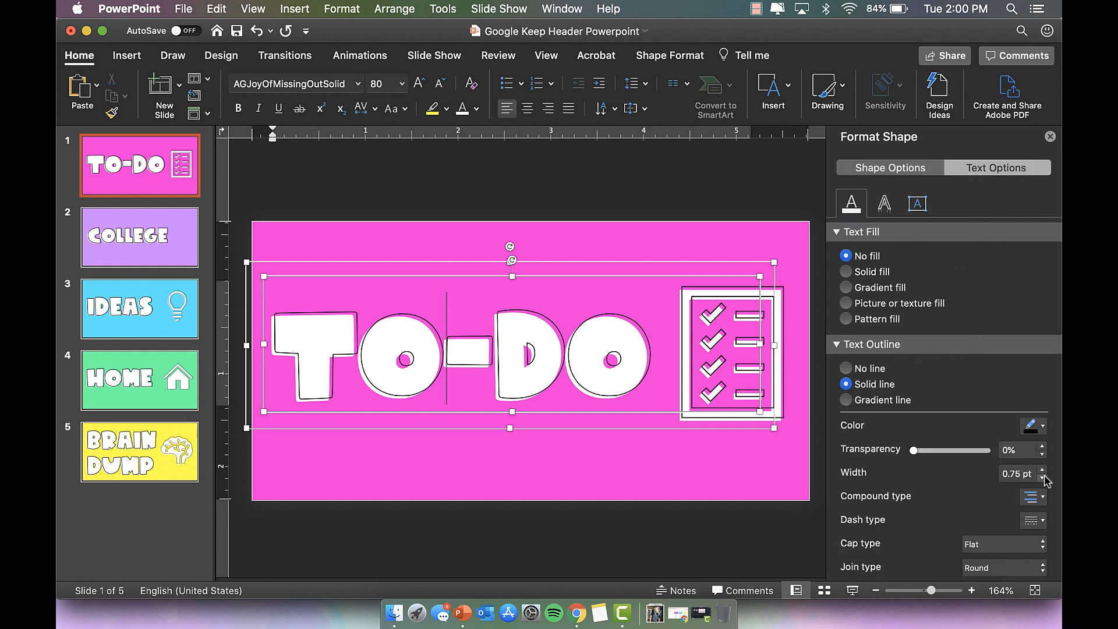
{"action": "left_click", "coordinate": [160, 241]}
{"action": "left_click", "coordinate": [456, 350]}
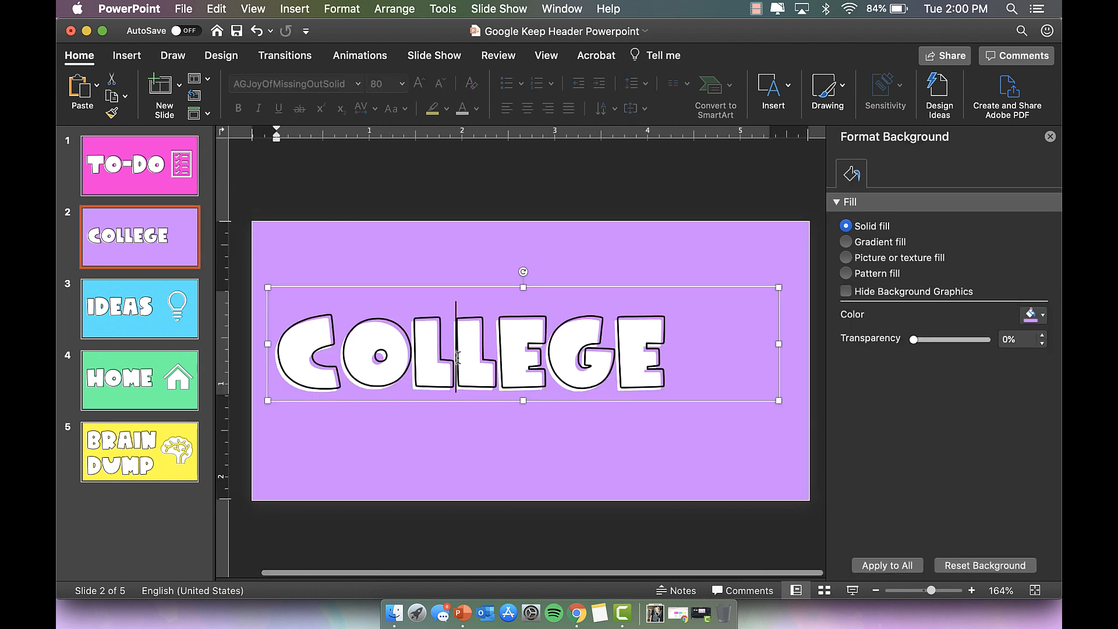
{"action": "left_click", "coordinate": [1018, 169]}
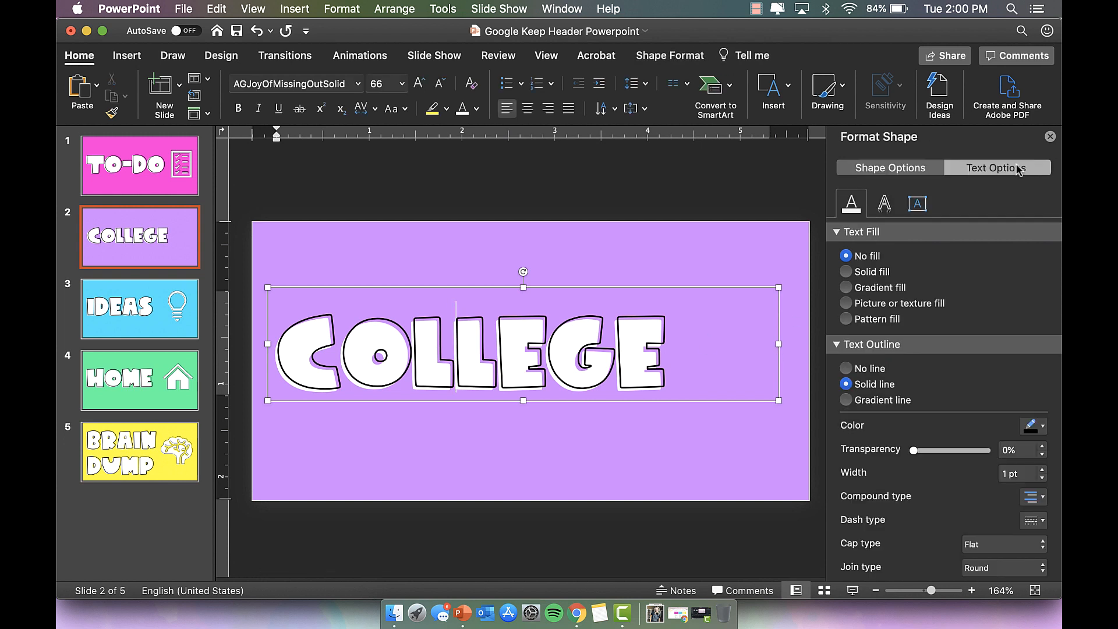
{"action": "left_click", "coordinate": [663, 287]}
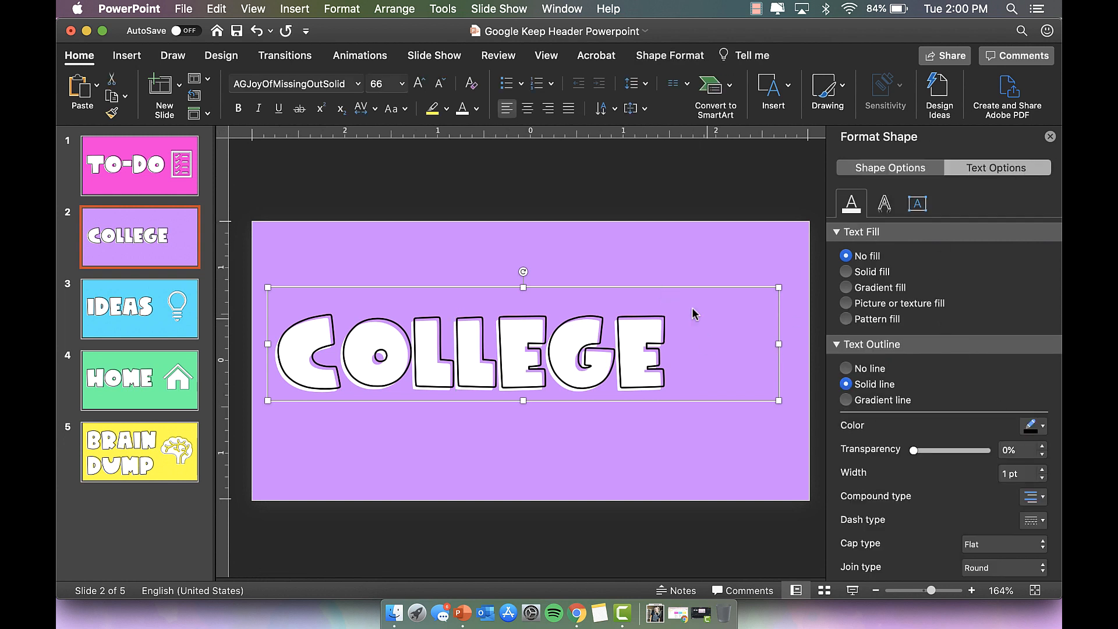
{"action": "left_click", "coordinate": [1042, 477]}
{"action": "left_click", "coordinate": [535, 483]}
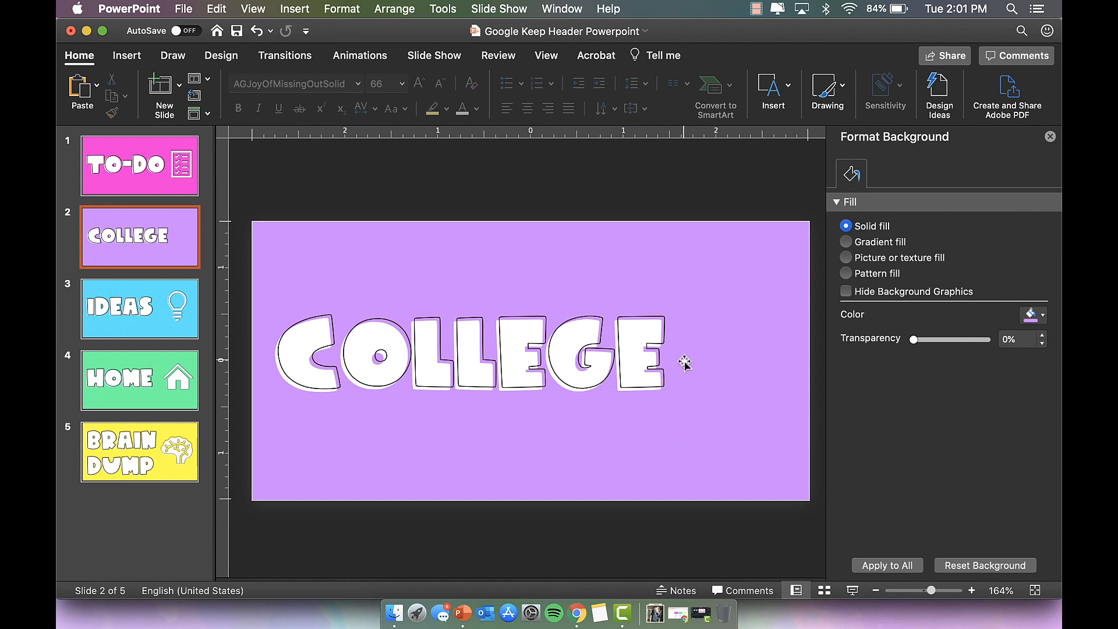
{"action": "left_click", "coordinate": [1050, 137]}
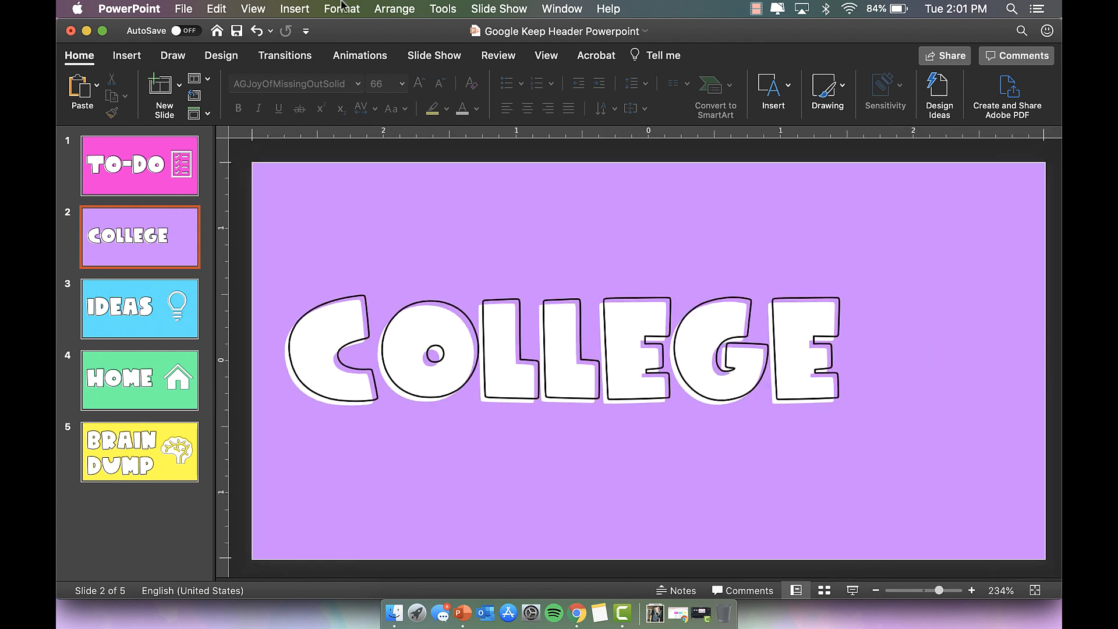
Search the icon library for "SCHOOL" and insert the stack-of-books icon on the COLLEGE slide.
{"action": "left_click", "coordinate": [297, 8]}
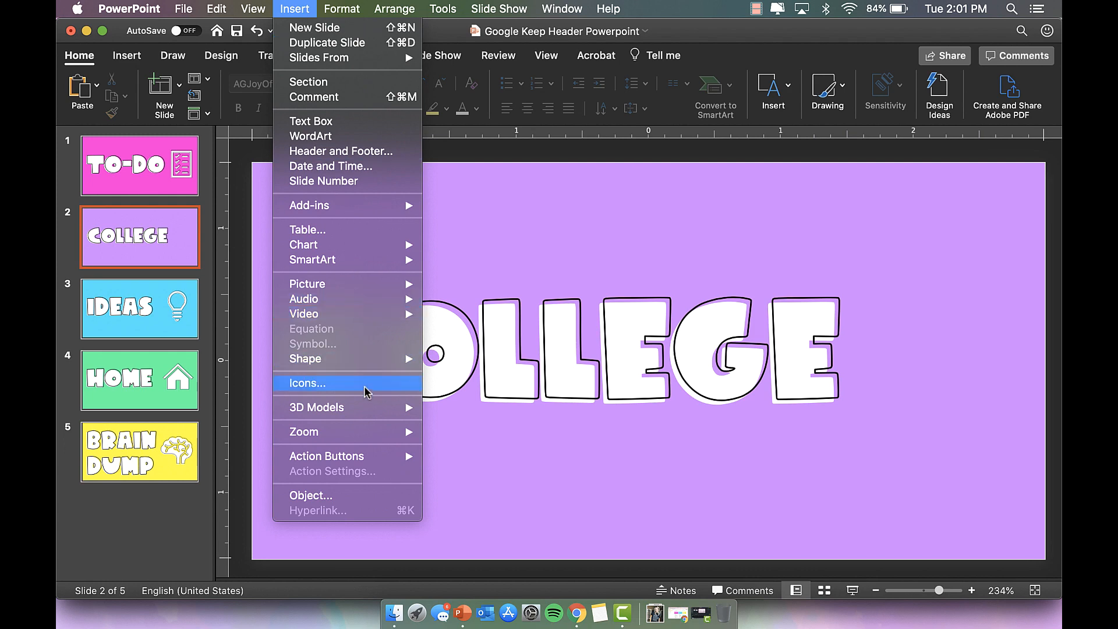
{"action": "left_click", "coordinate": [308, 383]}
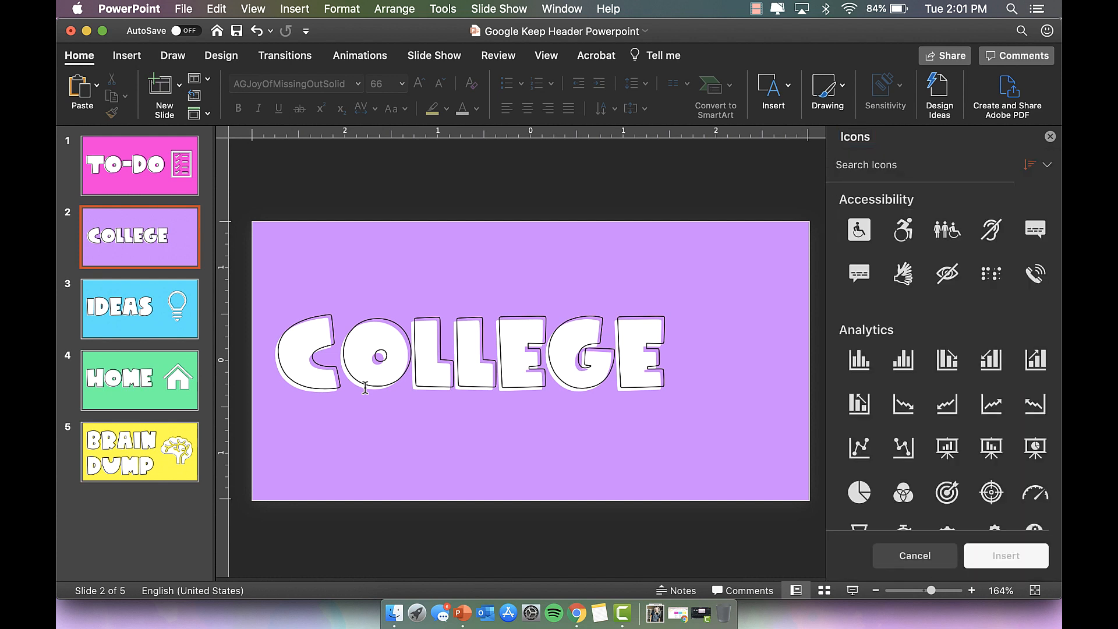
{"action": "left_click", "coordinate": [871, 161]}
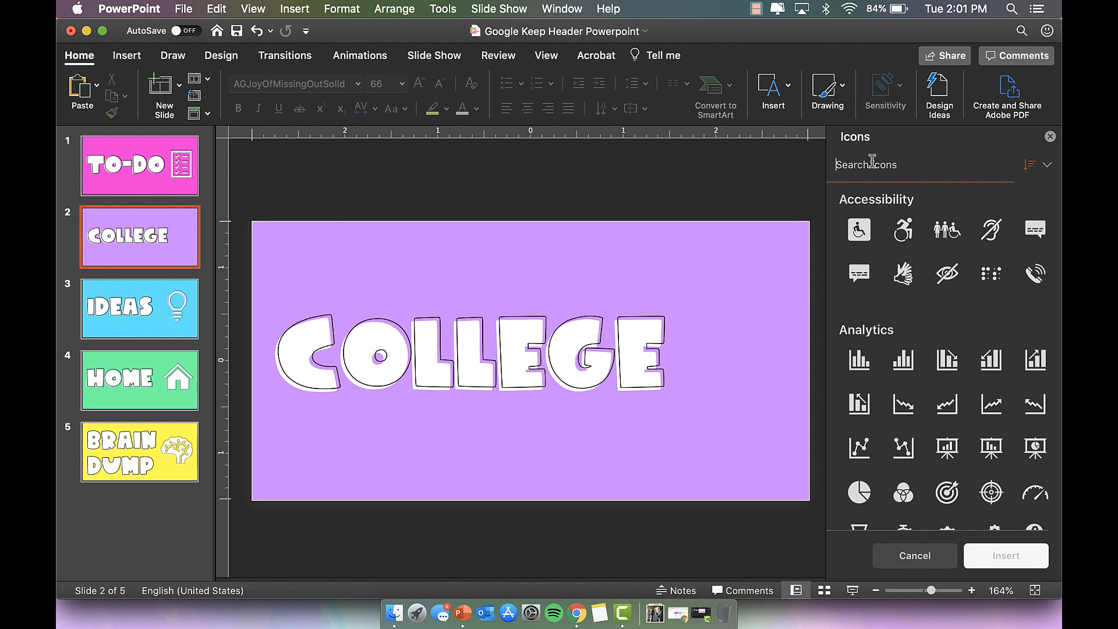
{"action": "type", "text": "SCHOOL"}
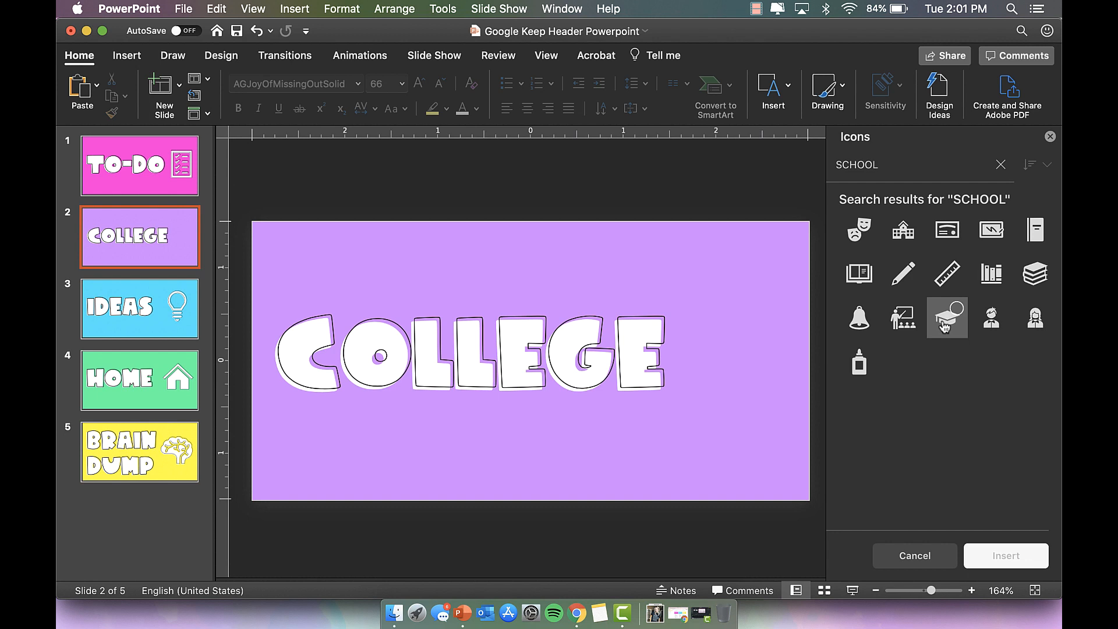
{"action": "left_click", "coordinate": [1035, 289]}
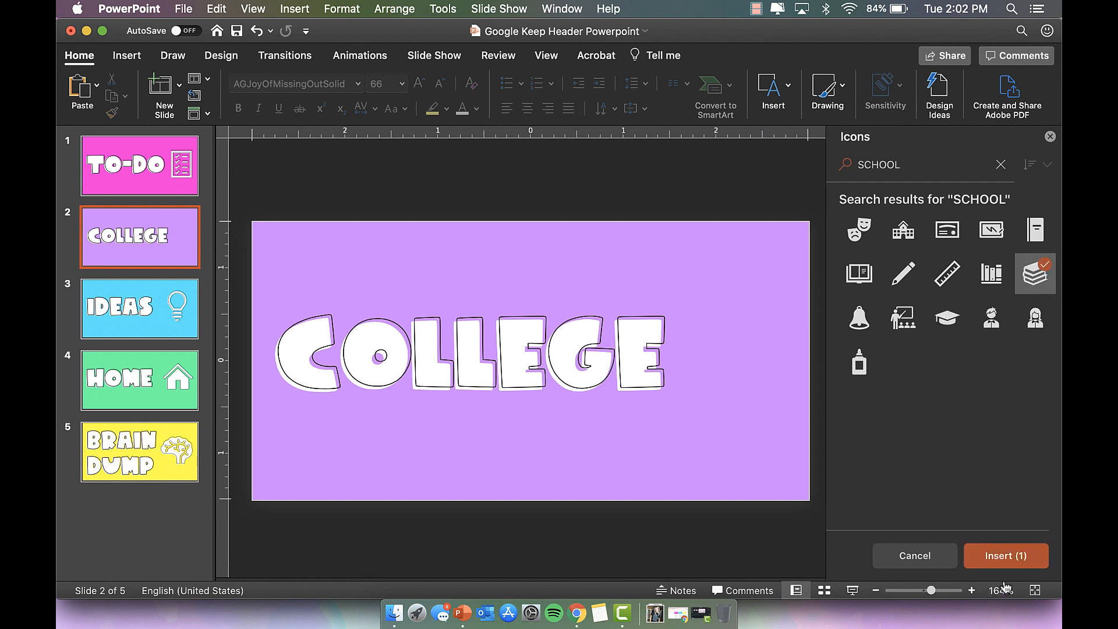
{"action": "left_click", "coordinate": [1001, 557]}
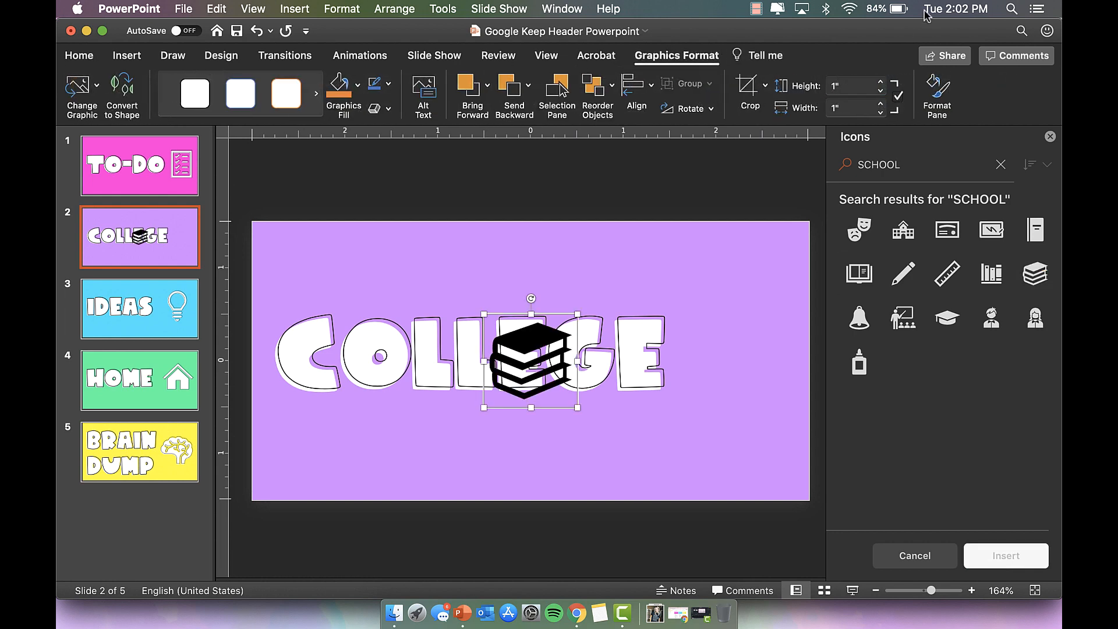
{"action": "left_click", "coordinate": [1049, 136]}
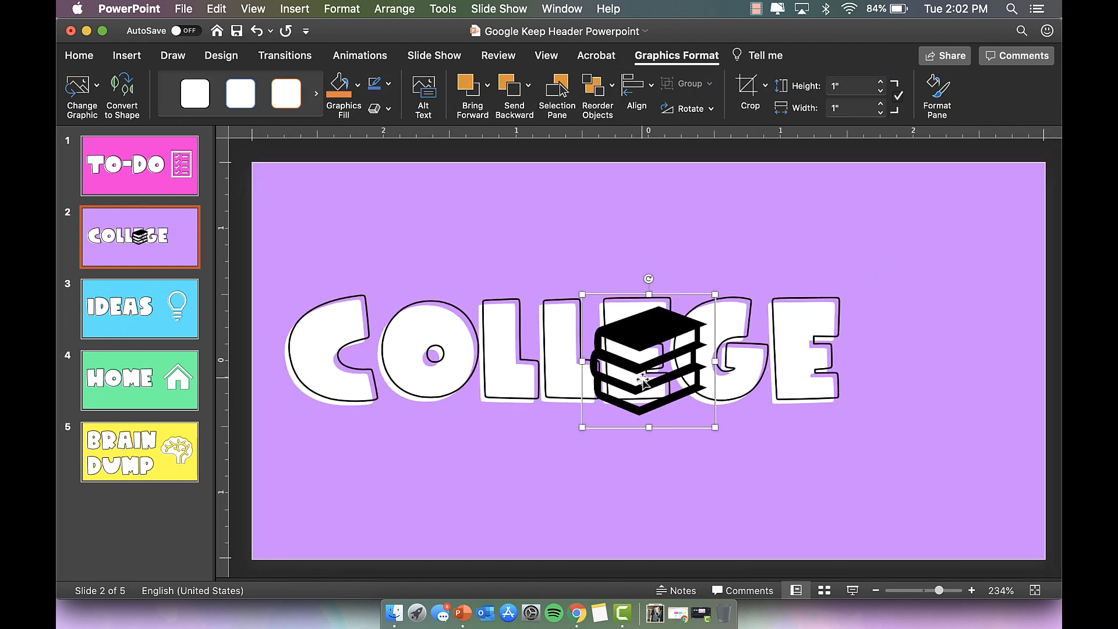
Fill the books icon with white, enlarge it to about 1.44" square and place it to the right of COLLEGE.
{"action": "left_click", "coordinate": [358, 88]}
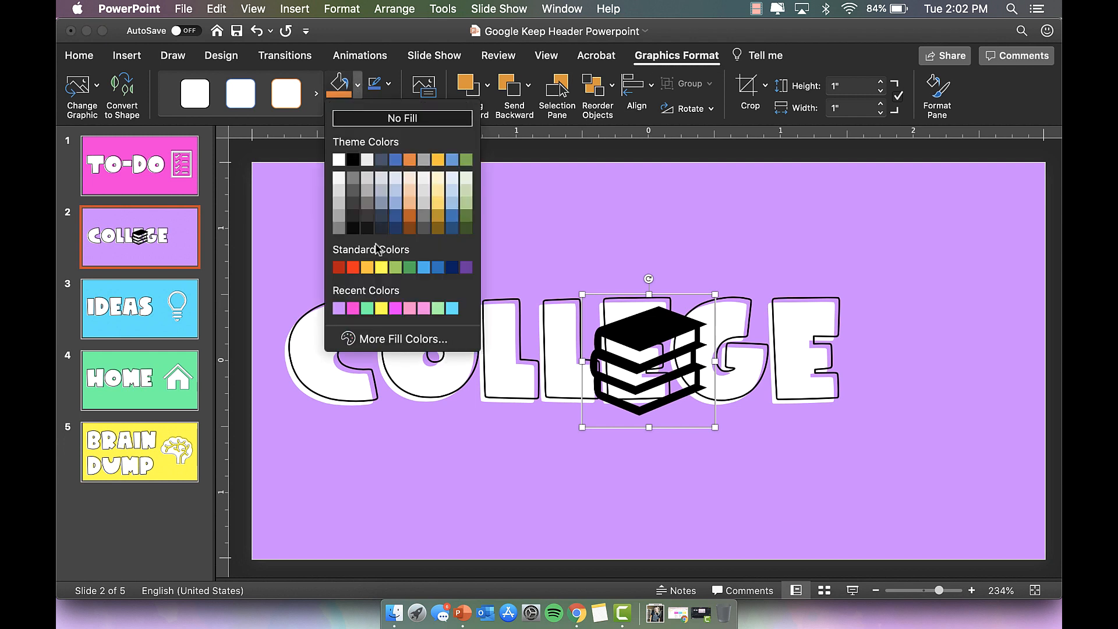
{"action": "left_click", "coordinate": [338, 159]}
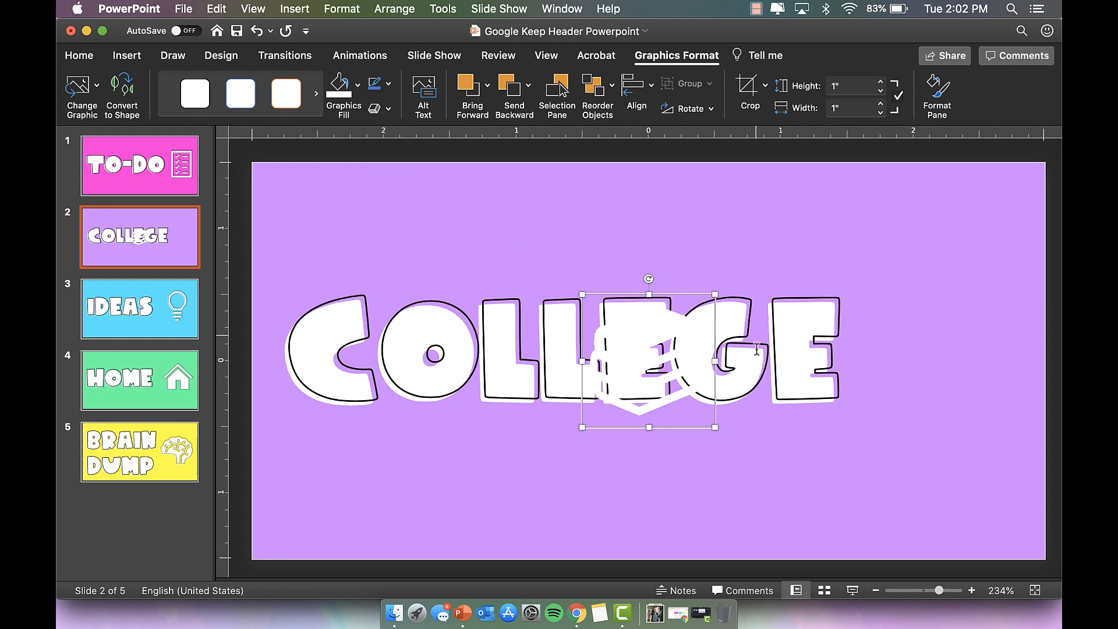
{"action": "left_click_drag", "start_coordinate": [696, 297], "coordinate": [1045, 231]}
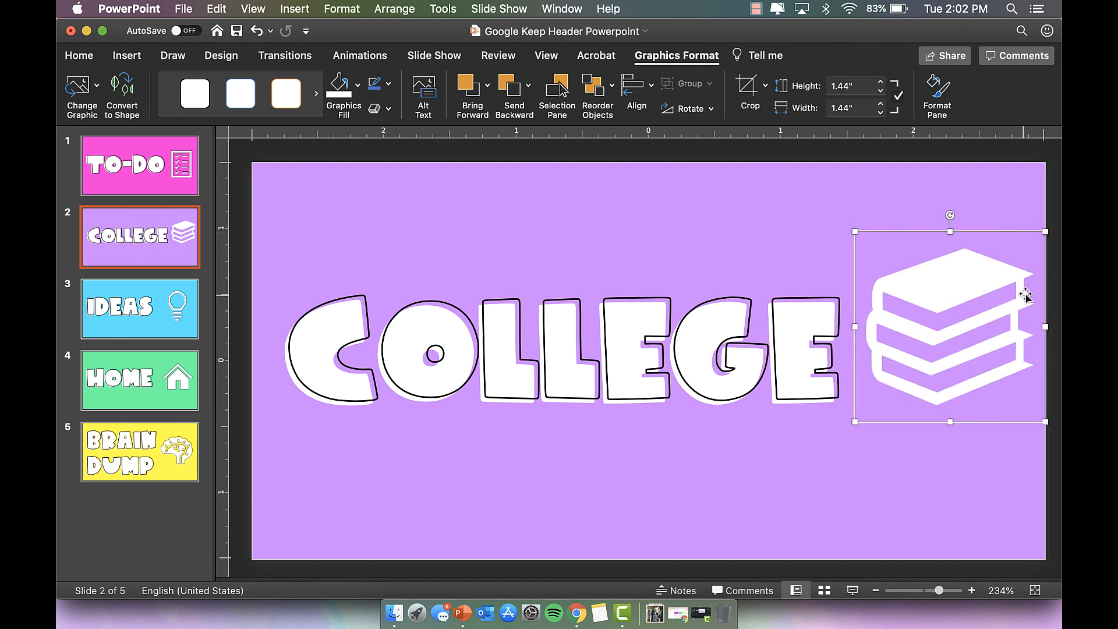
{"action": "left_click_drag", "start_coordinate": [987, 329], "coordinate": [981, 355]}
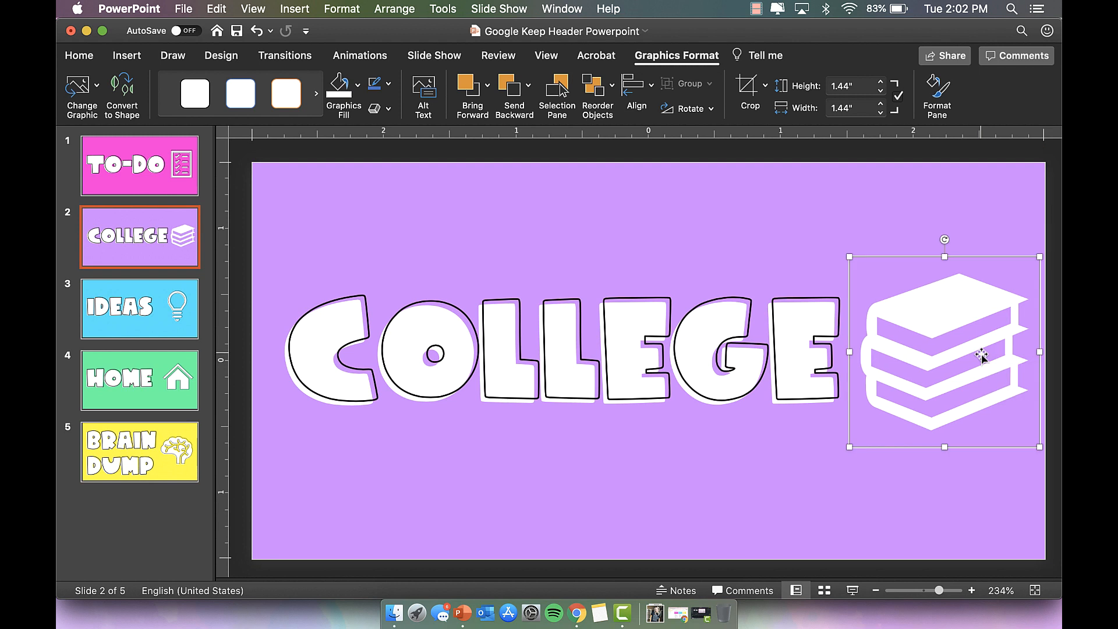
Duplicate the white books icon and place the copy overlapping the original, shifted up and to the left.
{"action": "key", "text": "super+c"}
{"action": "key", "text": "super+v"}
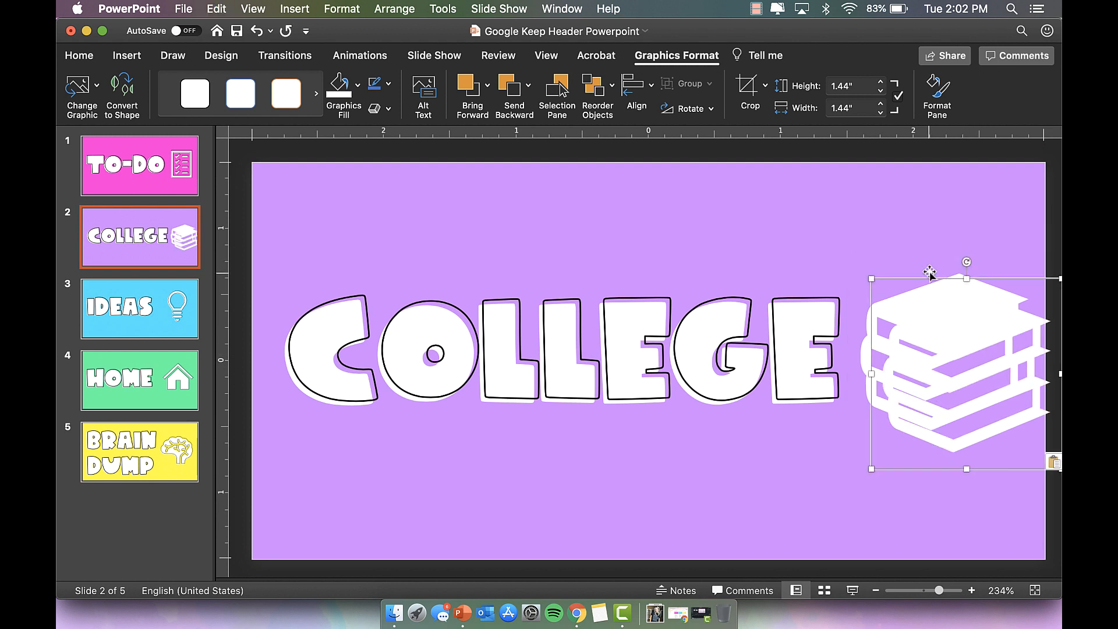
{"action": "left_click_drag", "start_coordinate": [929, 272], "coordinate": [884, 220]}
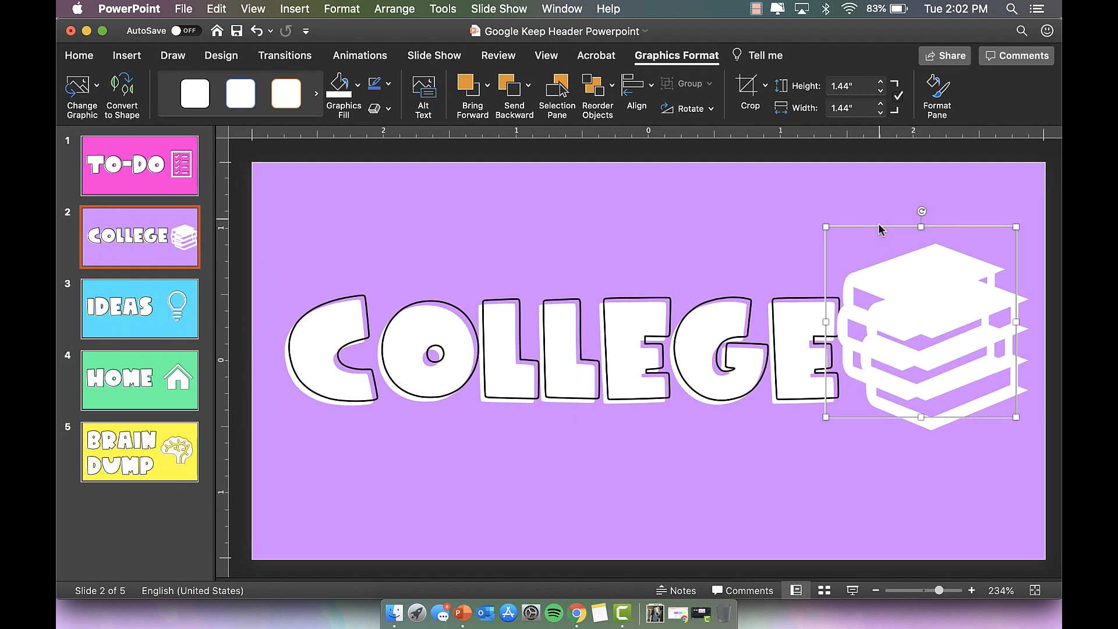
Remove the fill from the duplicate books icon and give it a solid outline.
{"action": "left_click", "coordinate": [934, 96]}
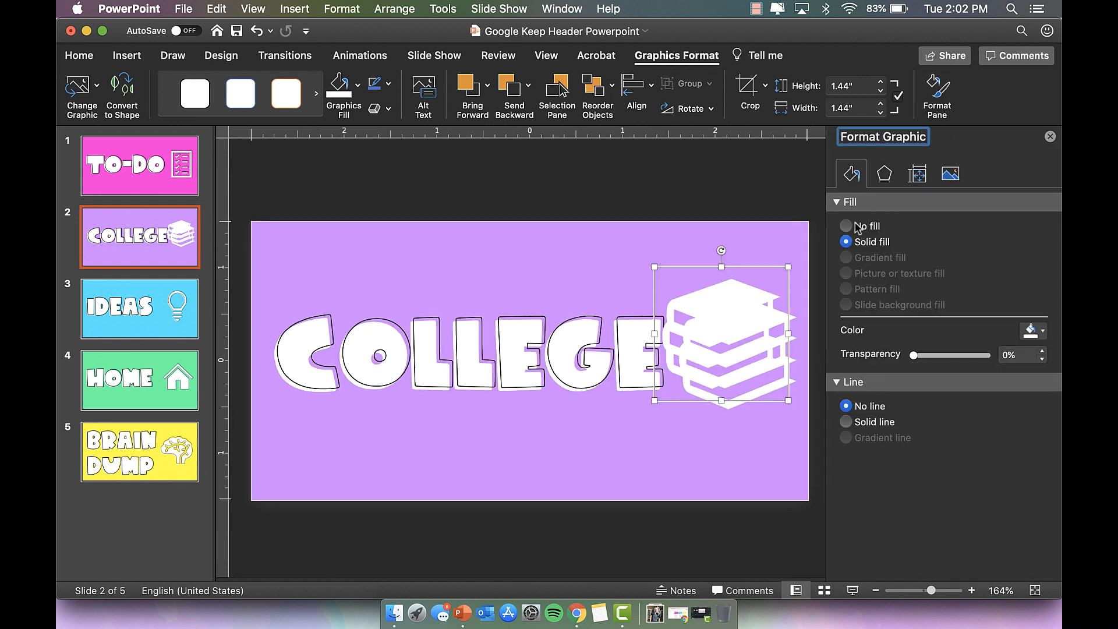
{"action": "left_click", "coordinate": [846, 227]}
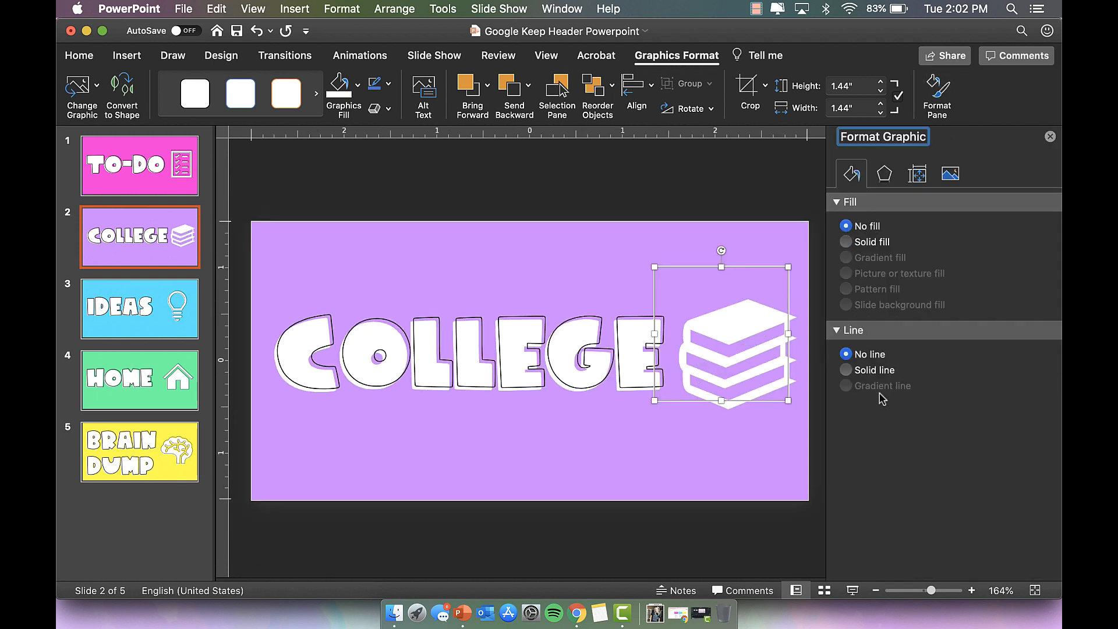
{"action": "left_click", "coordinate": [847, 371]}
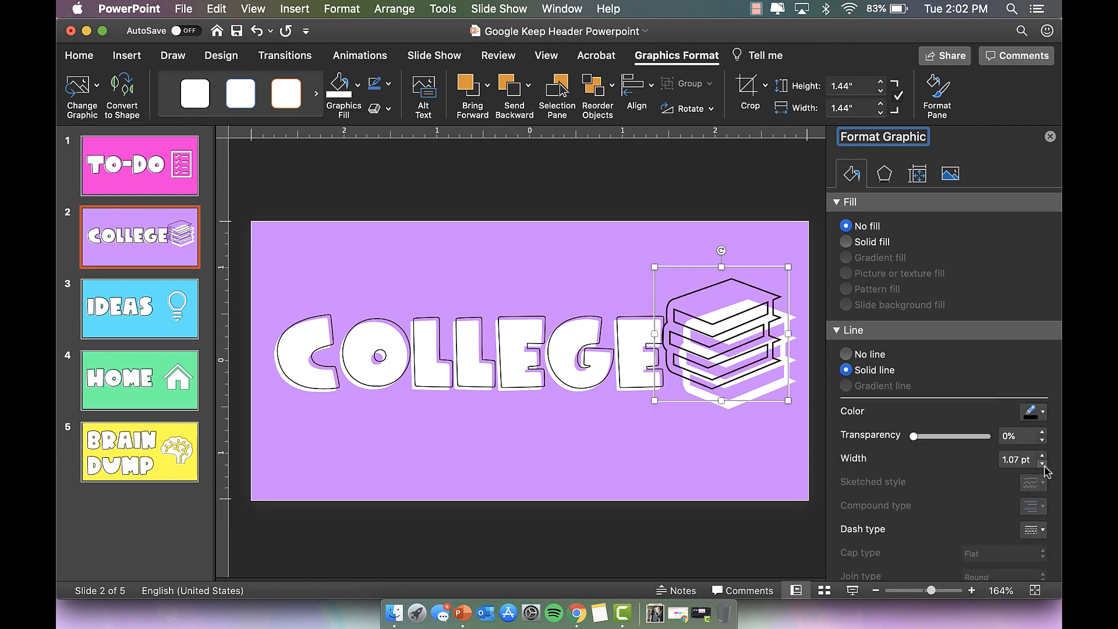
Set the books outline width to 0.75 pt to match the TO-DO icon, and move it over the white books with a slight offset.
{"action": "left_click", "coordinate": [103, 169]}
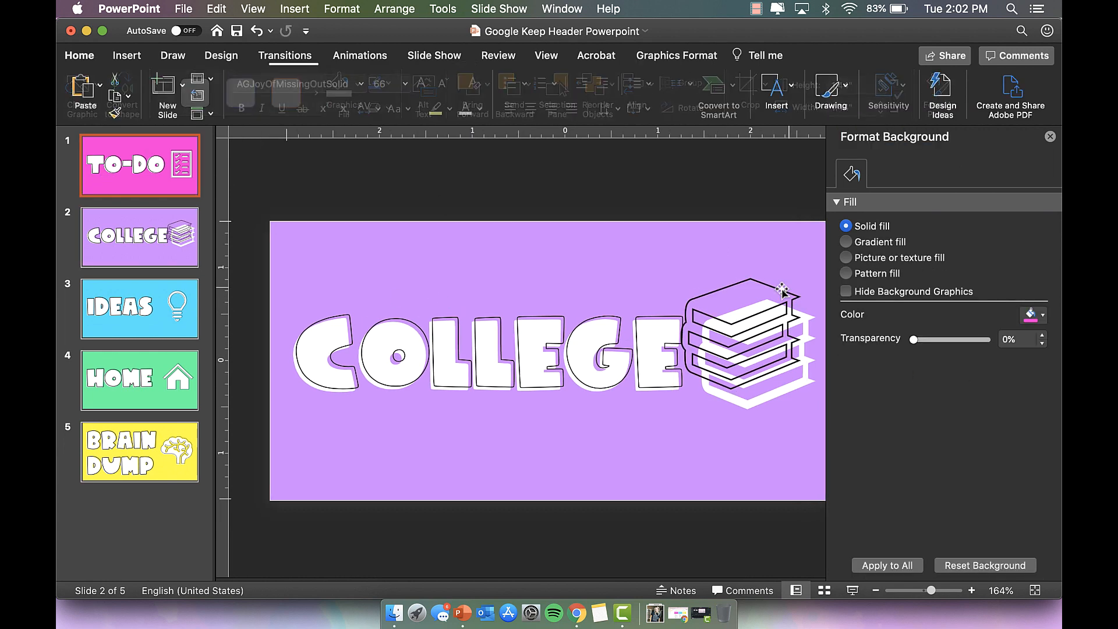
{"action": "left_click", "coordinate": [753, 319]}
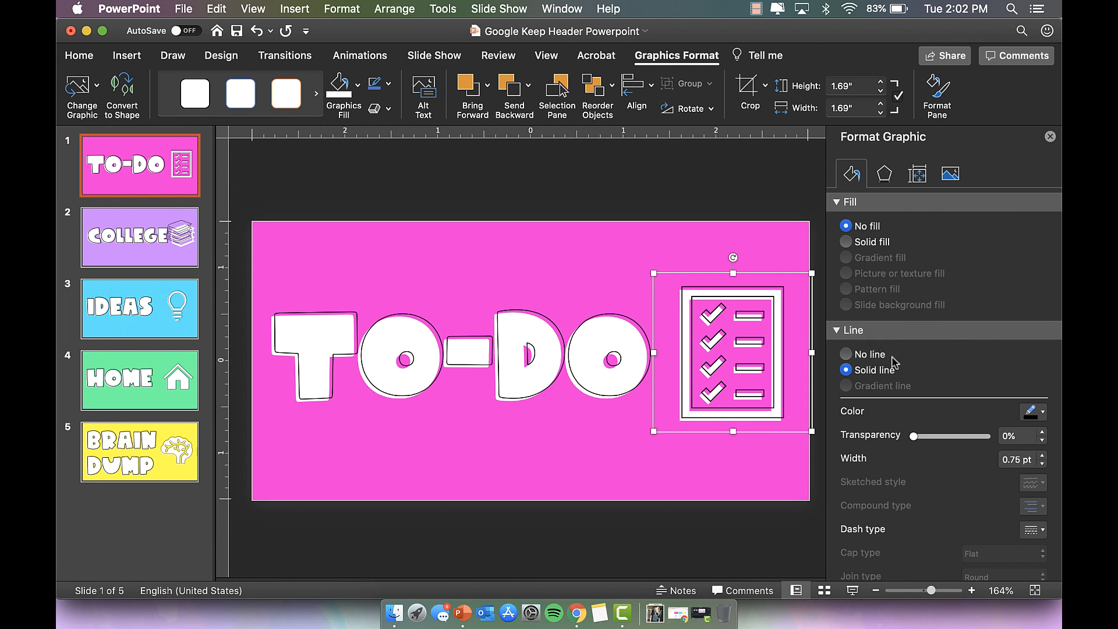
{"action": "left_click", "coordinate": [309, 246]}
{"action": "scroll", "coordinate": [310, 247], "scroll_direction": "down", "scroll_amount": 2}
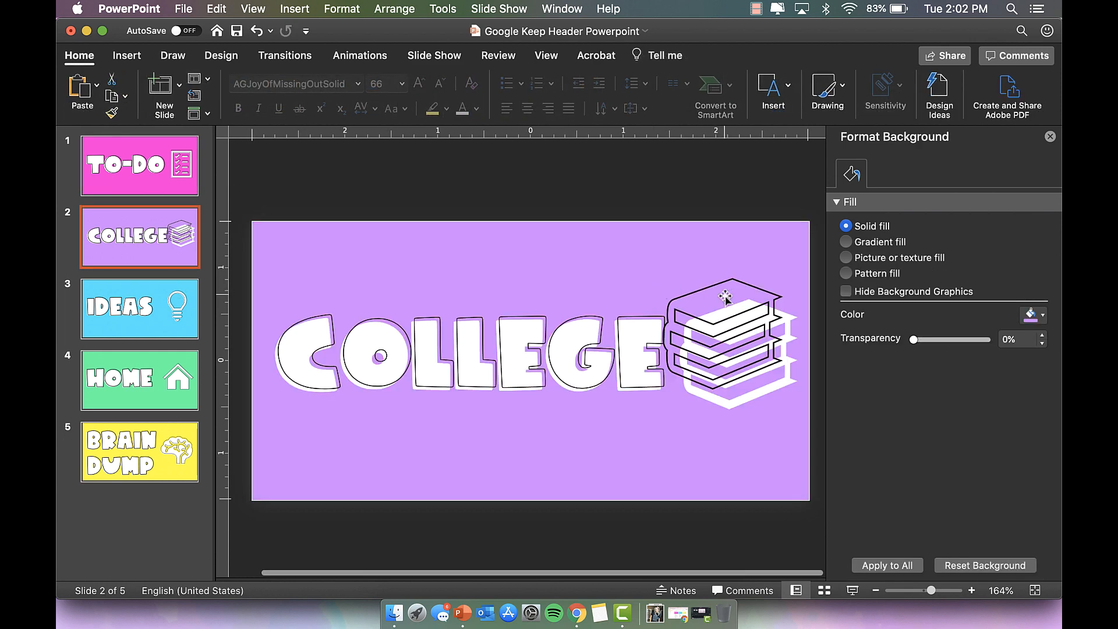
{"action": "left_click", "coordinate": [724, 296]}
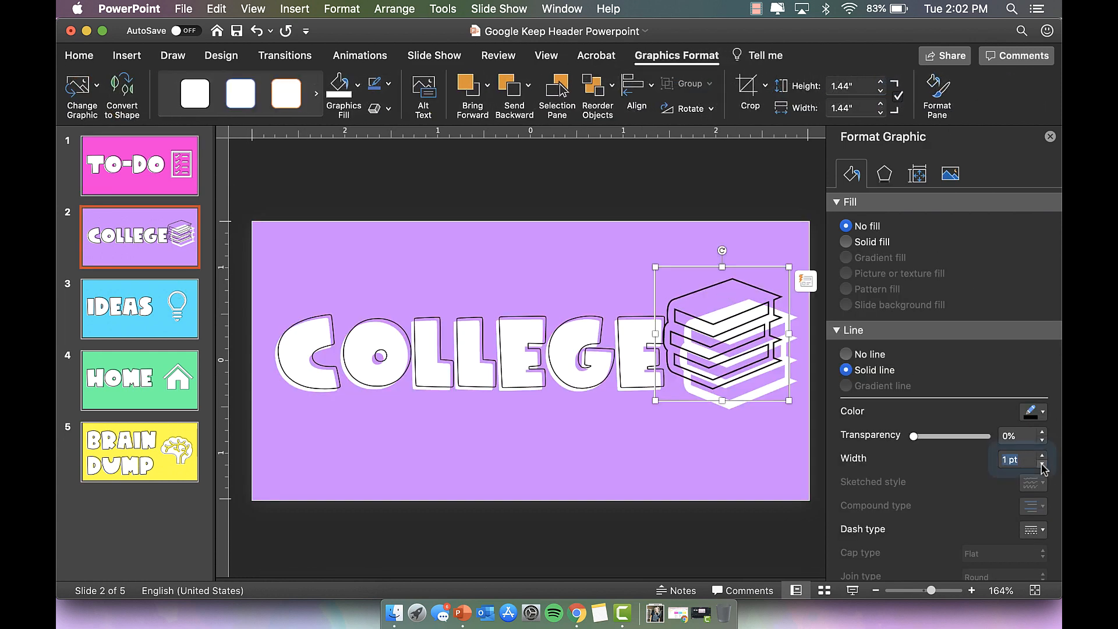
{"action": "left_click", "coordinate": [1042, 464]}
{"action": "left_click_drag", "start_coordinate": [717, 265], "coordinate": [725, 285]}
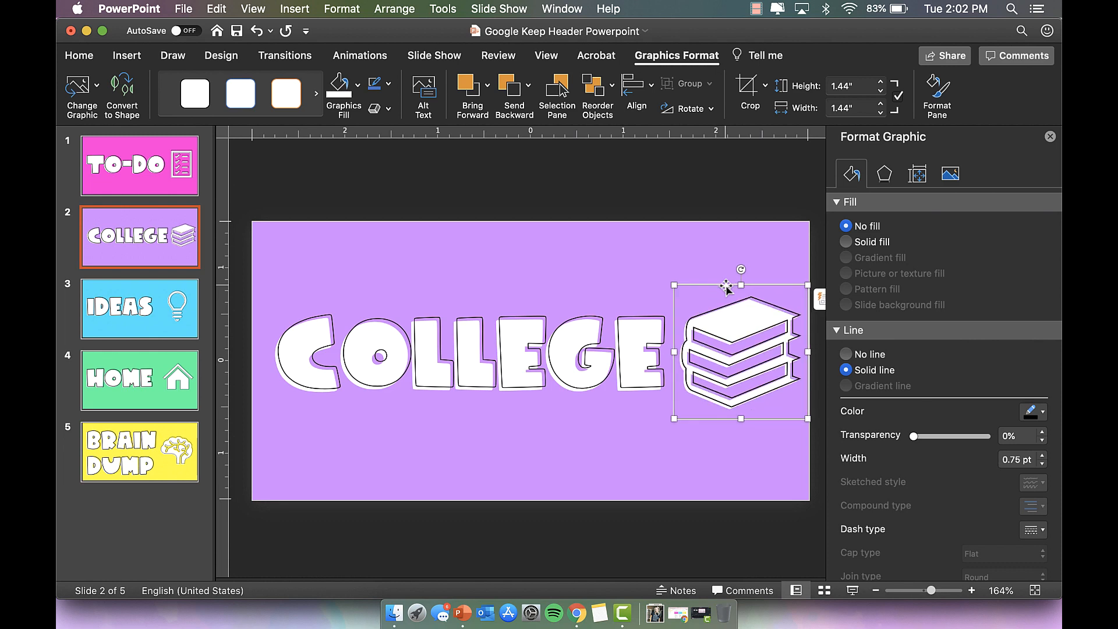
Compare the HOME slide's header with the COLLEGE slide and close the Format Background pane.
{"action": "left_click", "coordinate": [168, 365]}
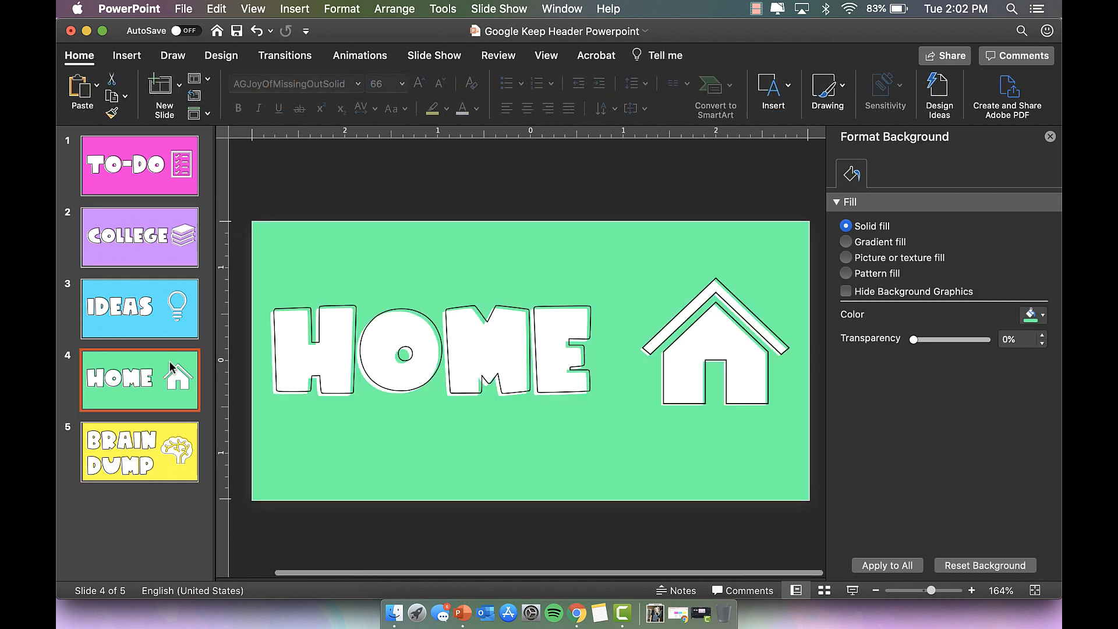
{"action": "left_click", "coordinate": [173, 253]}
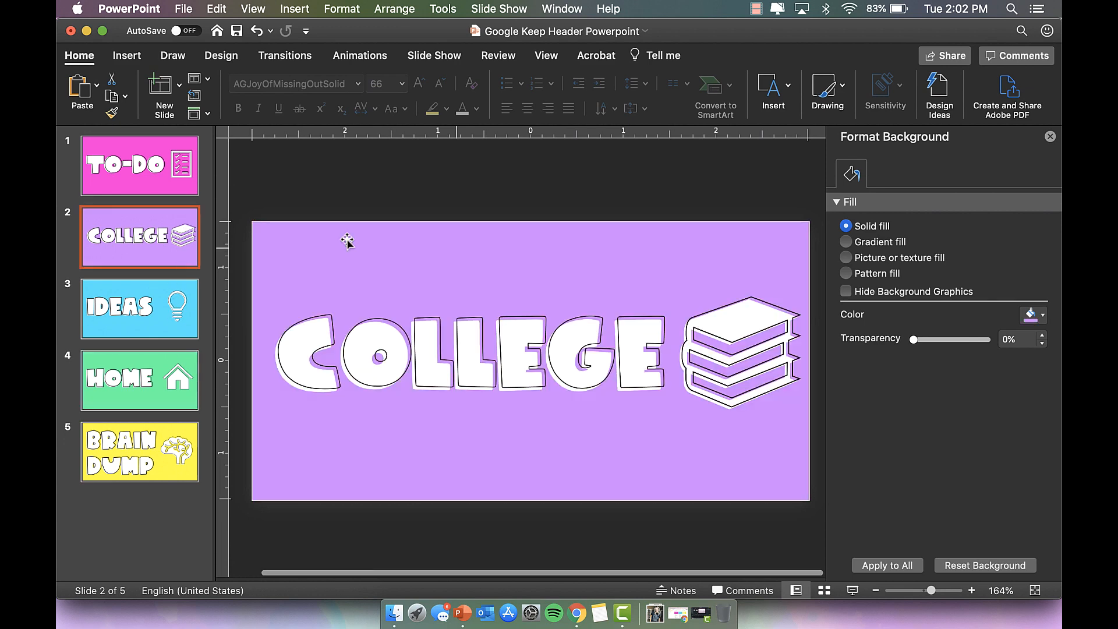
{"action": "left_click", "coordinate": [1050, 136]}
{"action": "scroll", "coordinate": [853, 369], "scroll_direction": "down", "scroll_amount": 3}
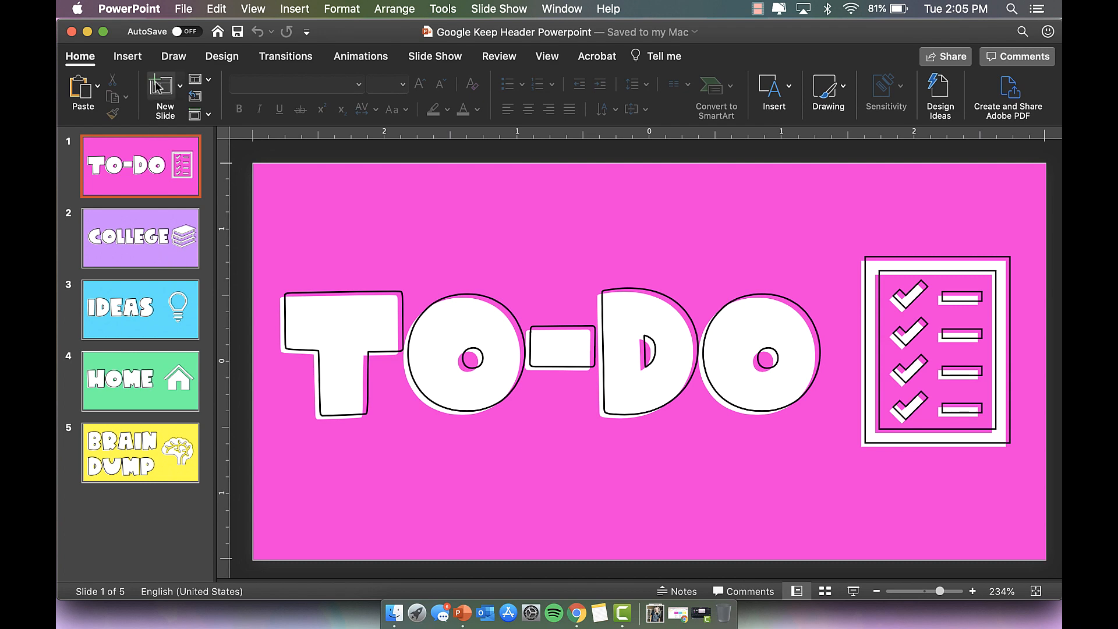
Export every slide as a PNG image into the GOOGLE KEEP HEADERS folder on the Desktop.
{"action": "left_click", "coordinate": [184, 12]}
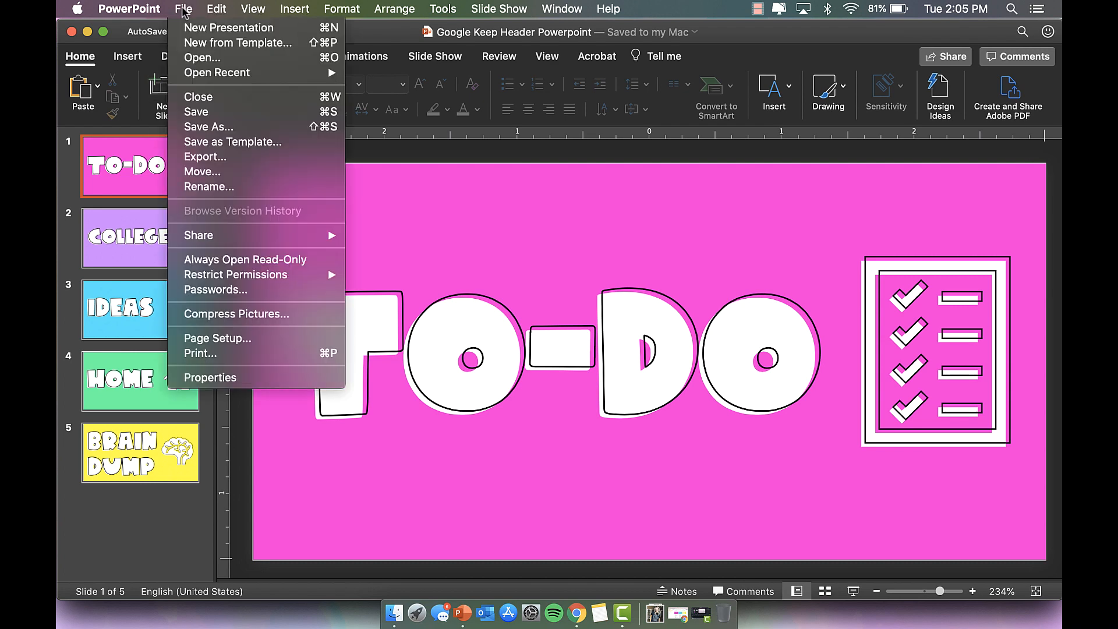
{"action": "left_click", "coordinate": [226, 163]}
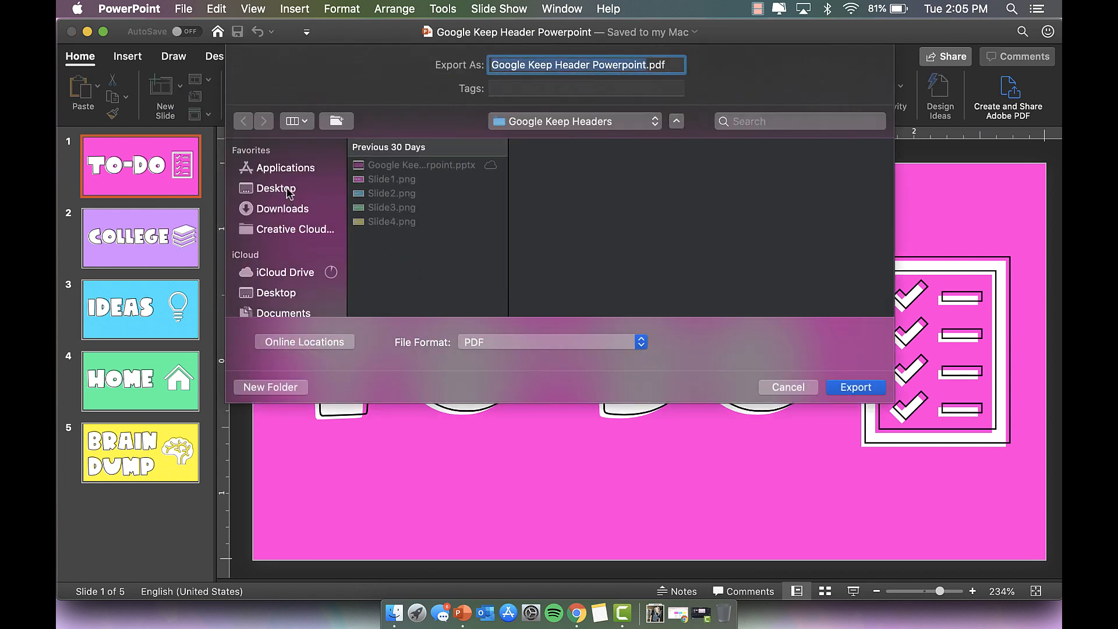
{"action": "left_click", "coordinate": [288, 190]}
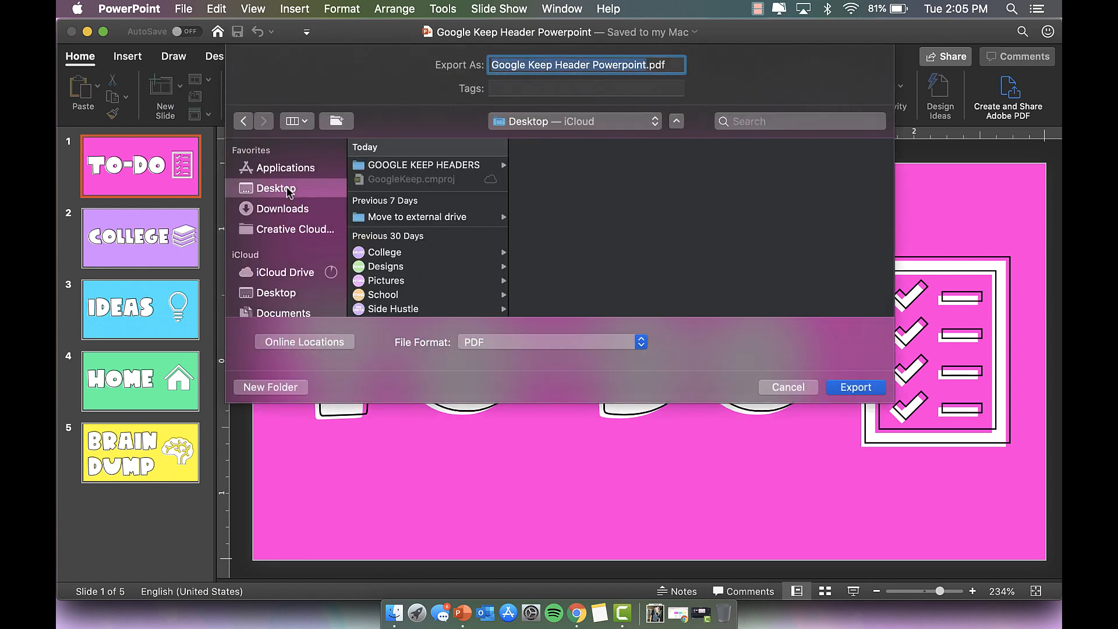
{"action": "left_click", "coordinate": [457, 168]}
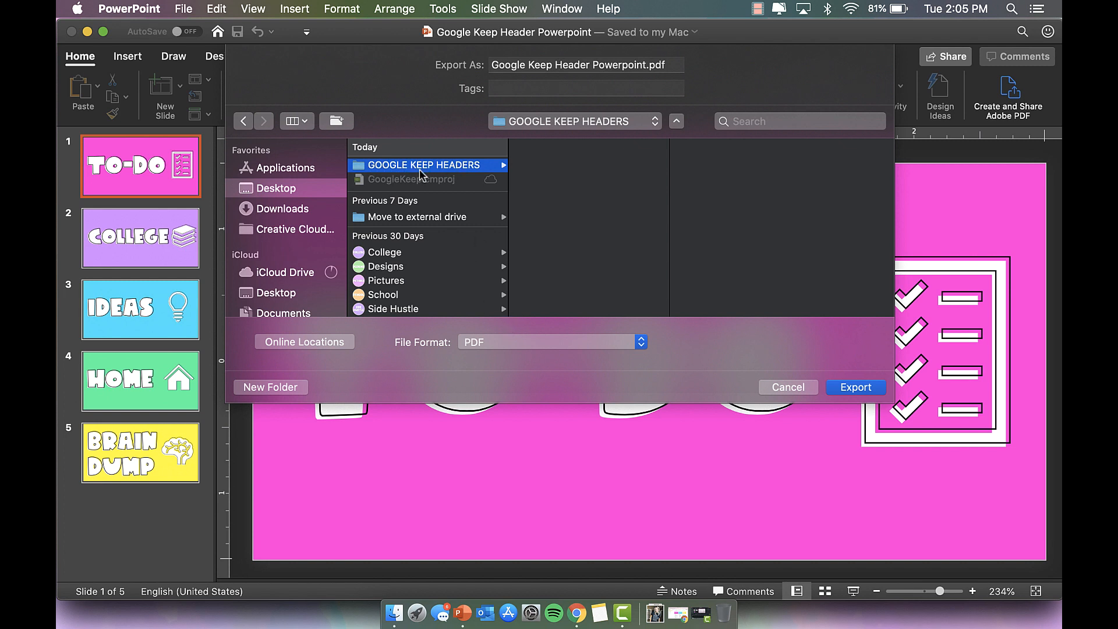
{"action": "left_click", "coordinate": [512, 343]}
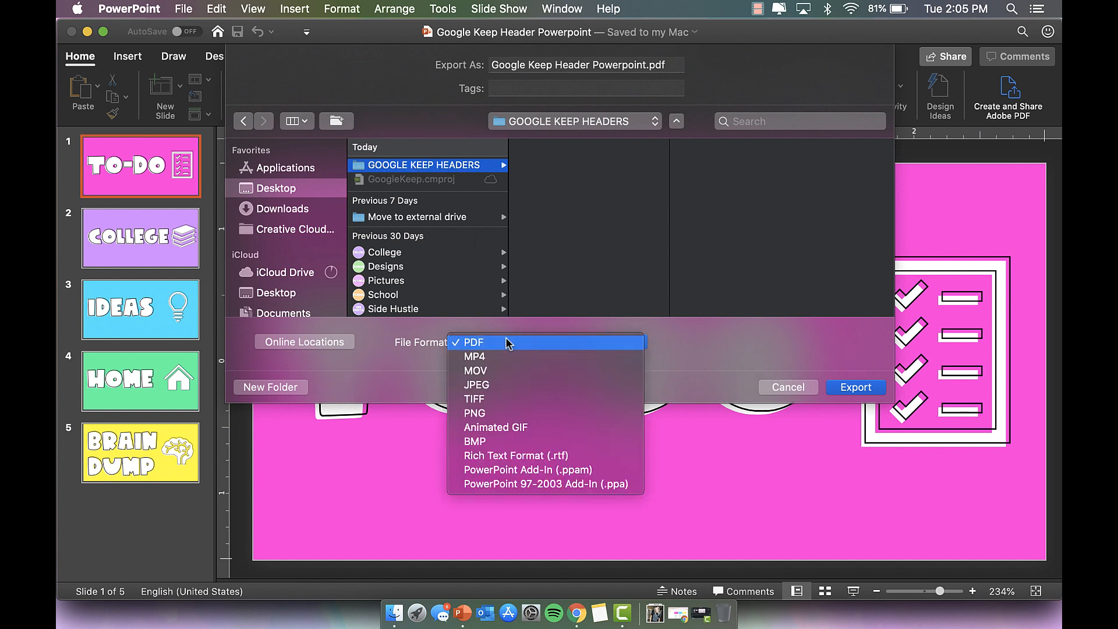
{"action": "left_click", "coordinate": [508, 414]}
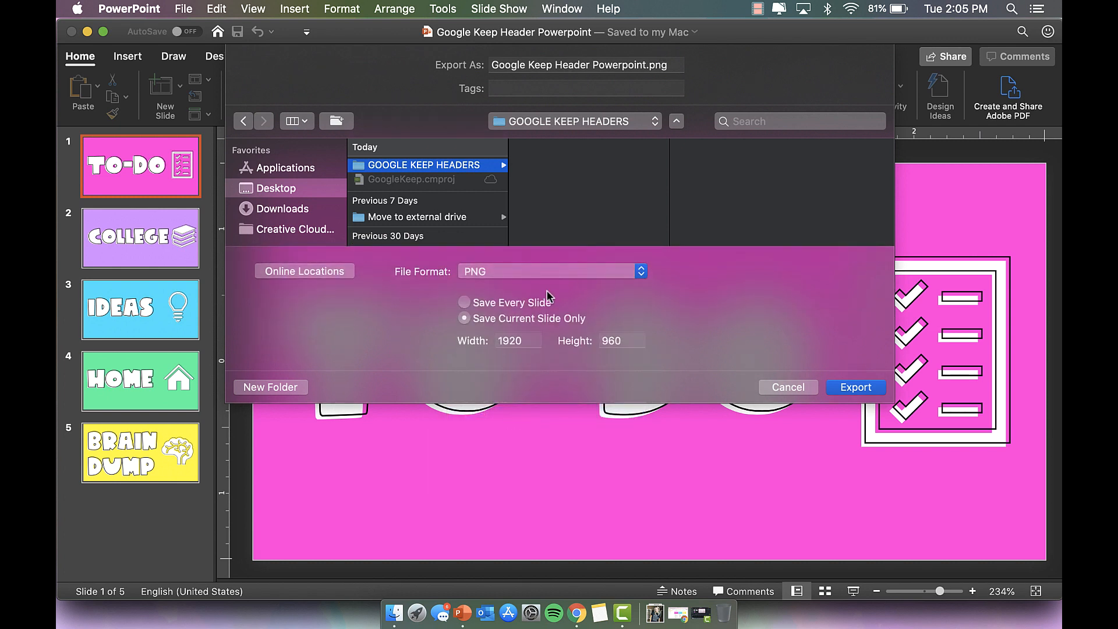
{"action": "left_click", "coordinate": [464, 303]}
{"action": "left_click", "coordinate": [856, 388]}
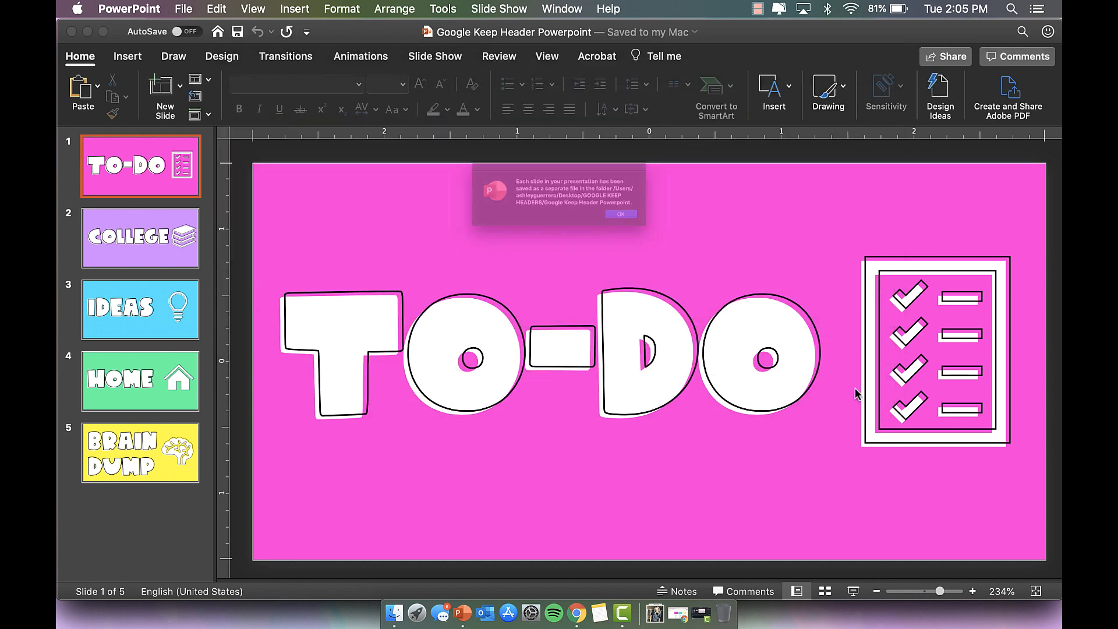
{"action": "left_click", "coordinate": [679, 233]}
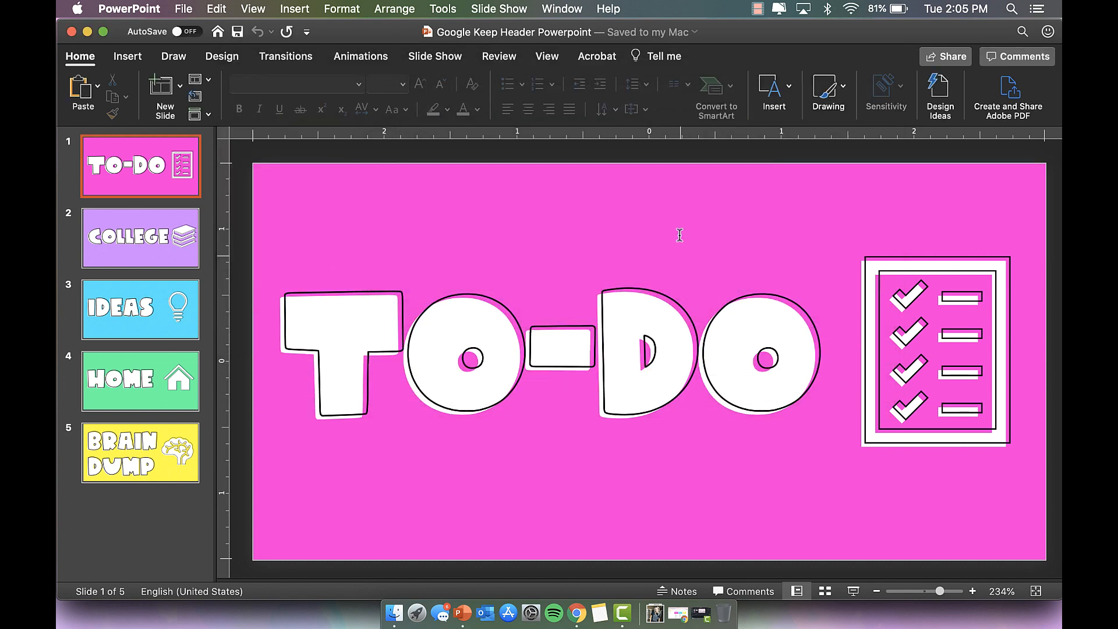
Switch to Chrome, open Google Drive and create a new Google Drawings file.
{"action": "left_click", "coordinate": [577, 606]}
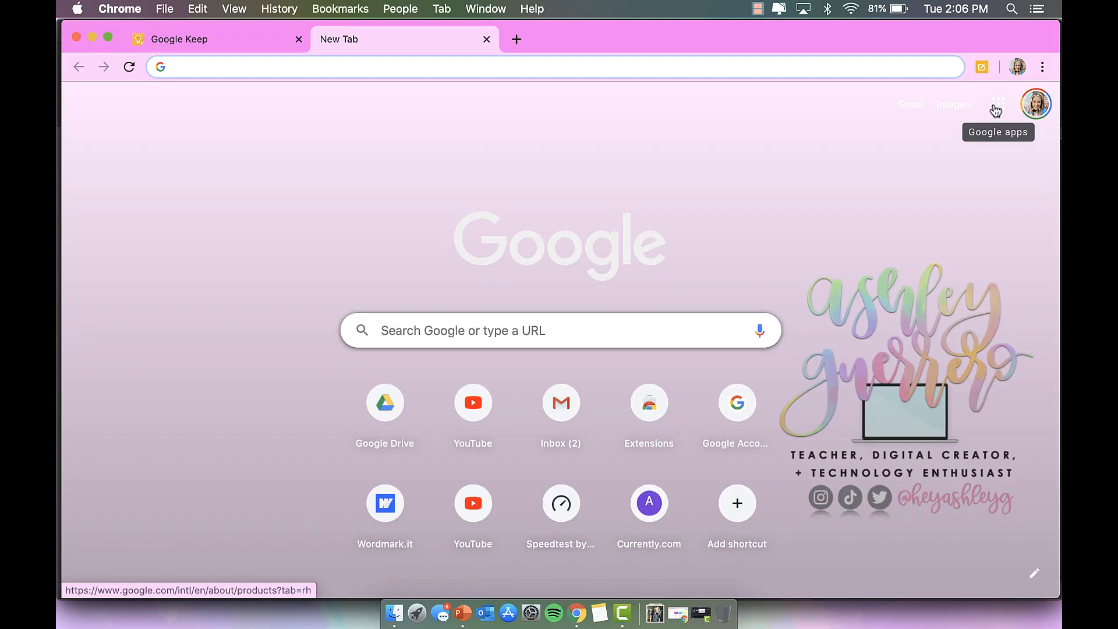
{"action": "left_click", "coordinate": [998, 104]}
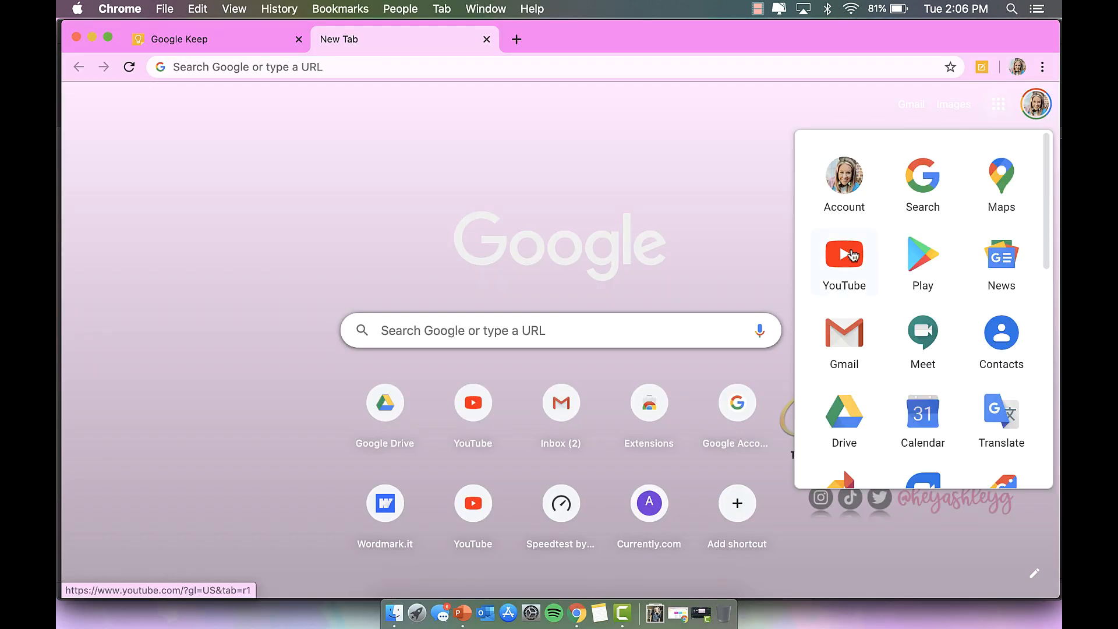
{"action": "left_click", "coordinate": [839, 401]}
{"action": "left_click", "coordinate": [125, 169]}
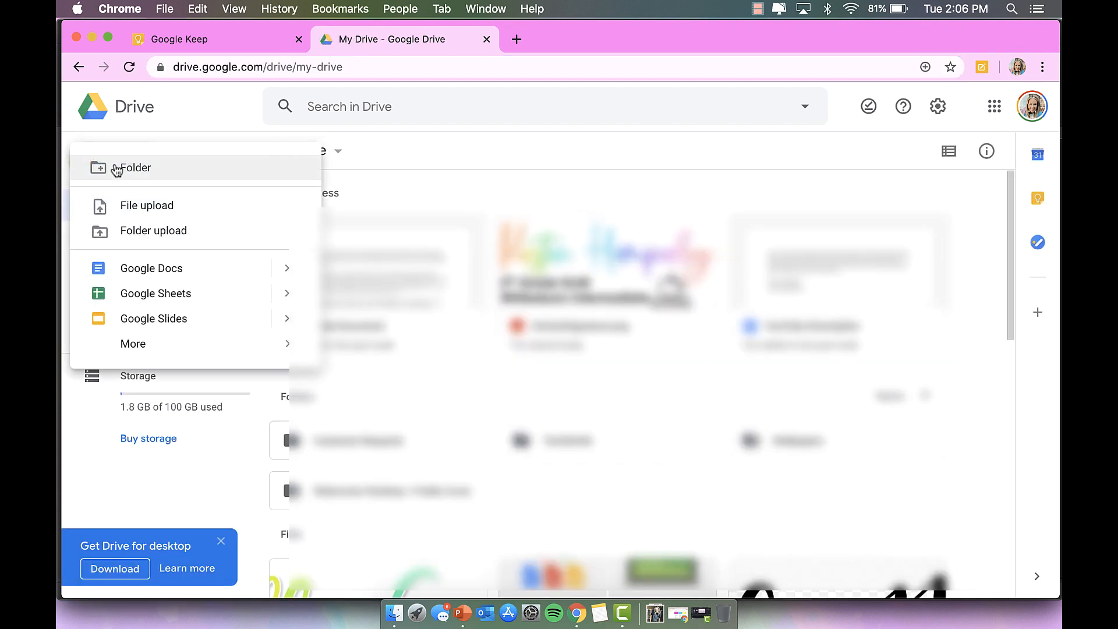
{"action": "mouse_move", "coordinate": [155, 356]}
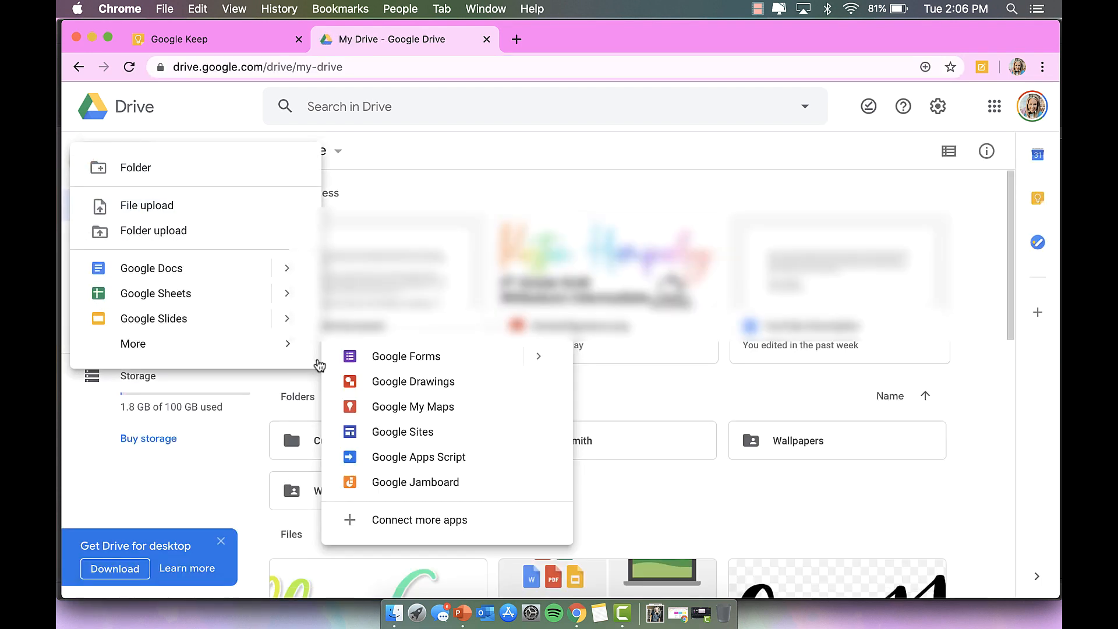
{"action": "left_click", "coordinate": [417, 387]}
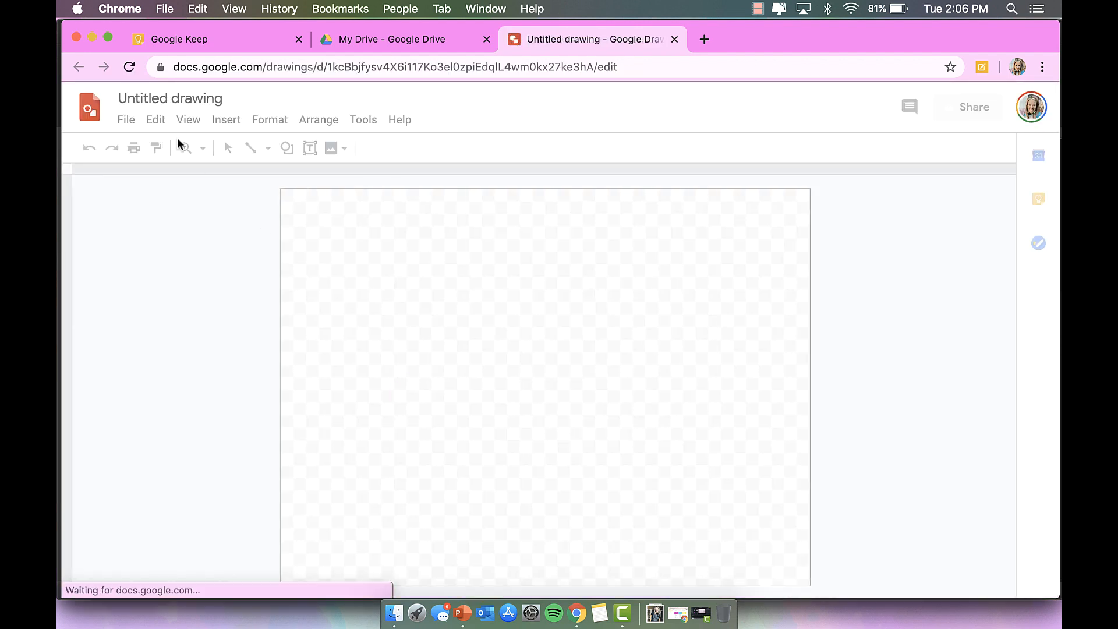
Set the drawing's page size to a custom 6 x 3 inches.
{"action": "left_click", "coordinate": [133, 127]}
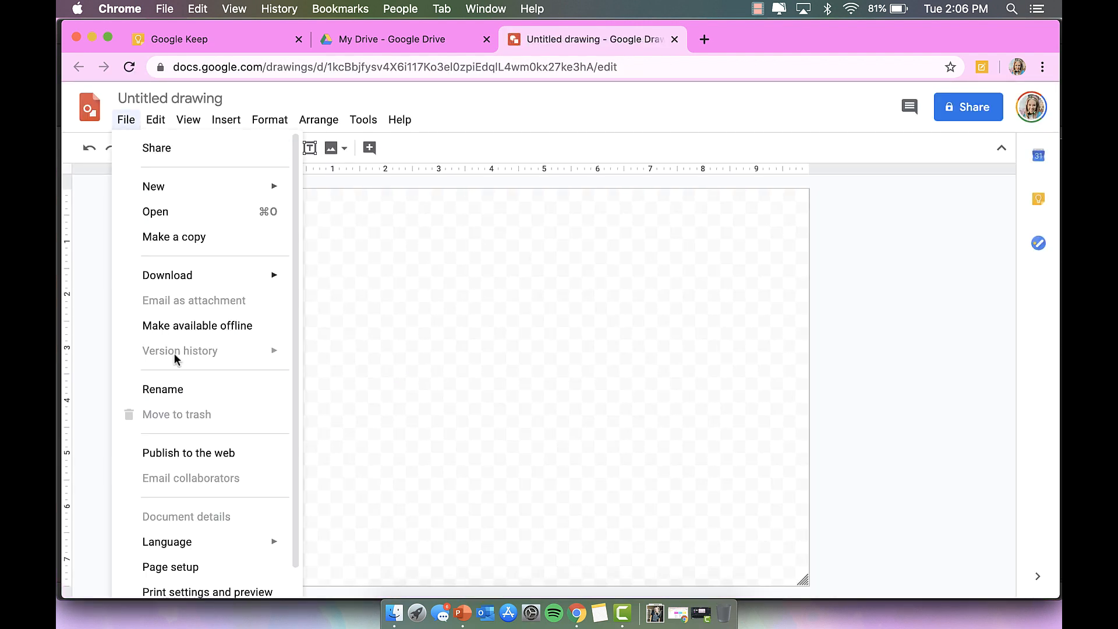
{"action": "left_click", "coordinate": [195, 566]}
{"action": "left_click", "coordinate": [506, 321]}
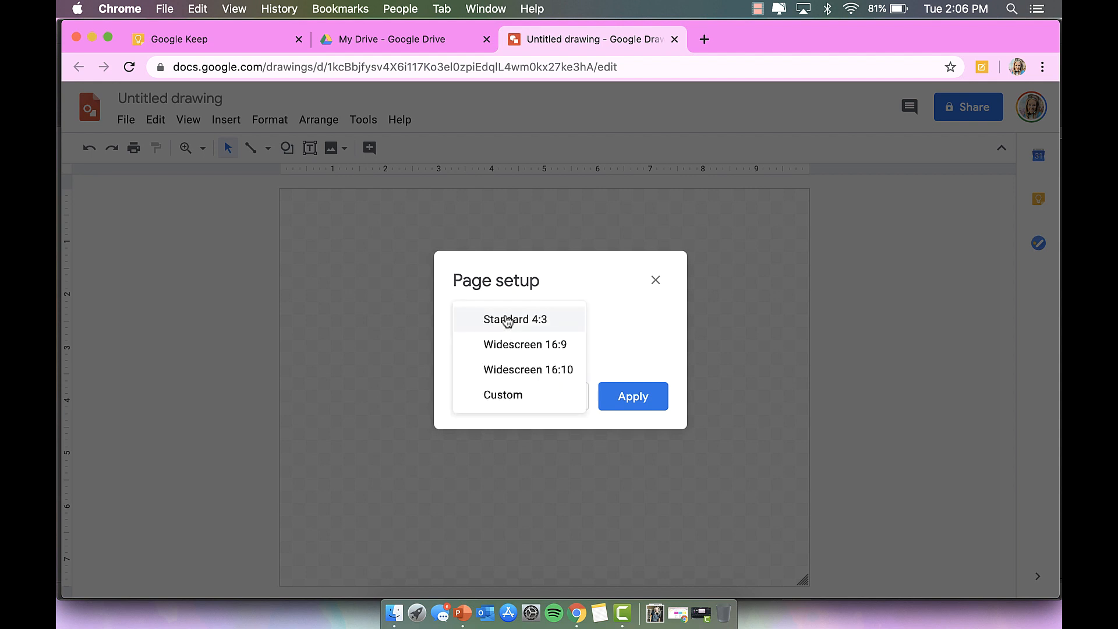
{"action": "left_click", "coordinate": [528, 394]}
{"action": "double_click", "coordinate": [485, 367]}
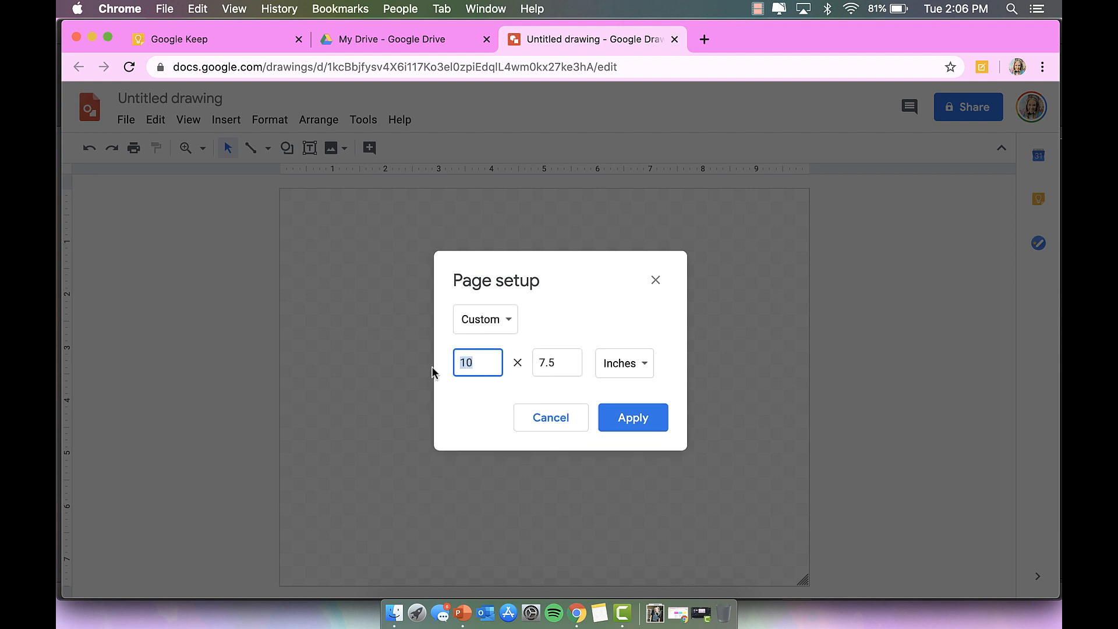
{"action": "type", "text": "6"}
{"action": "key", "text": "Tab"}
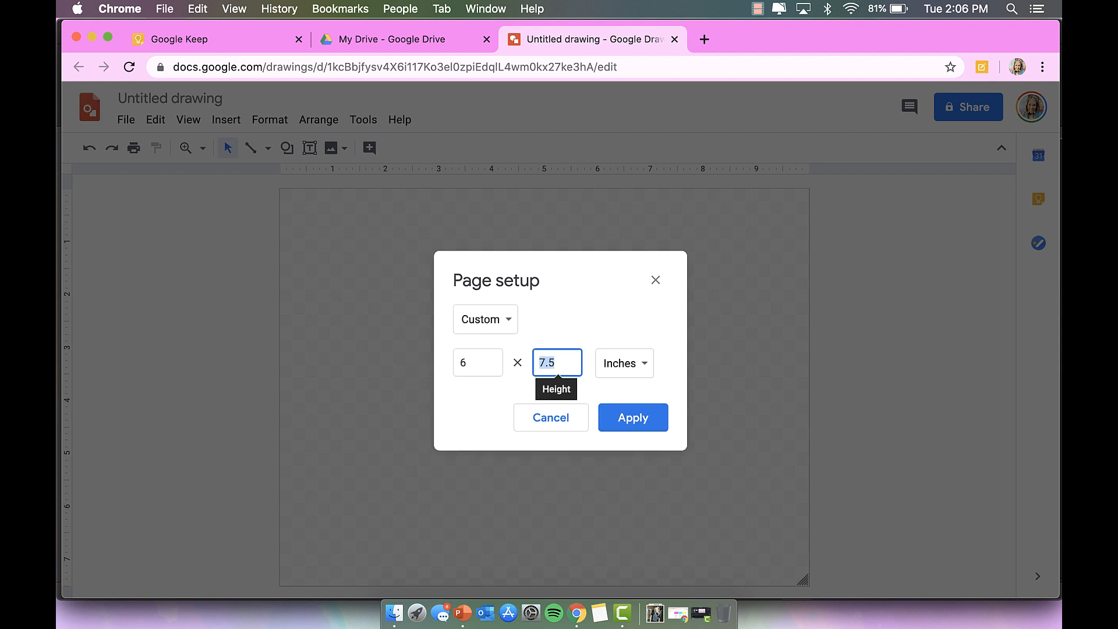
{"action": "type", "text": "3"}
{"action": "key", "text": "Tab"}
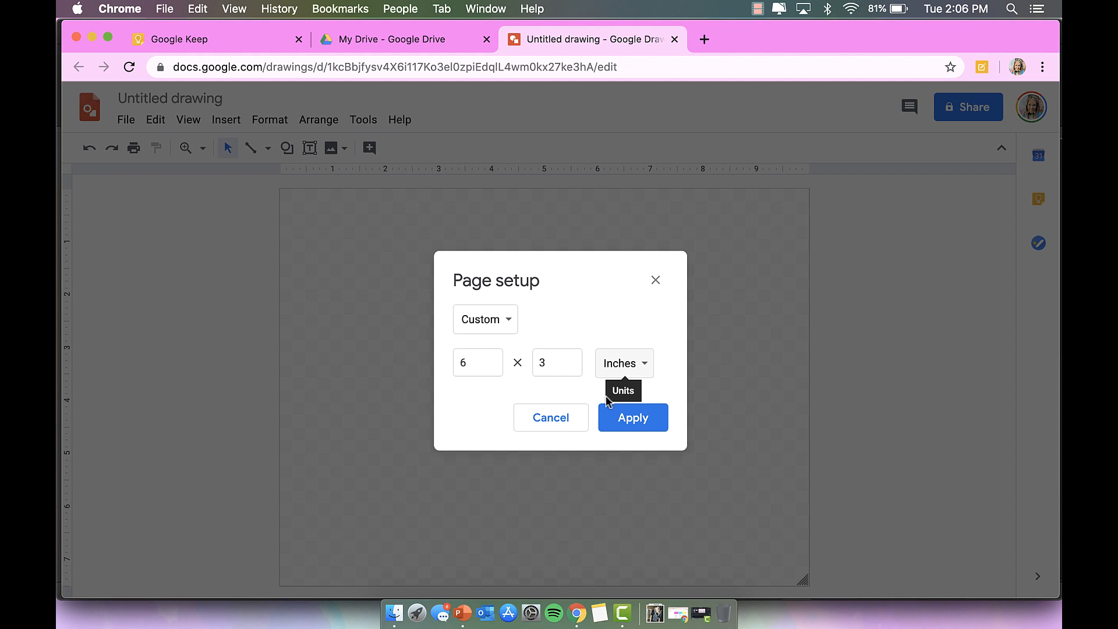
{"action": "left_click", "coordinate": [657, 423]}
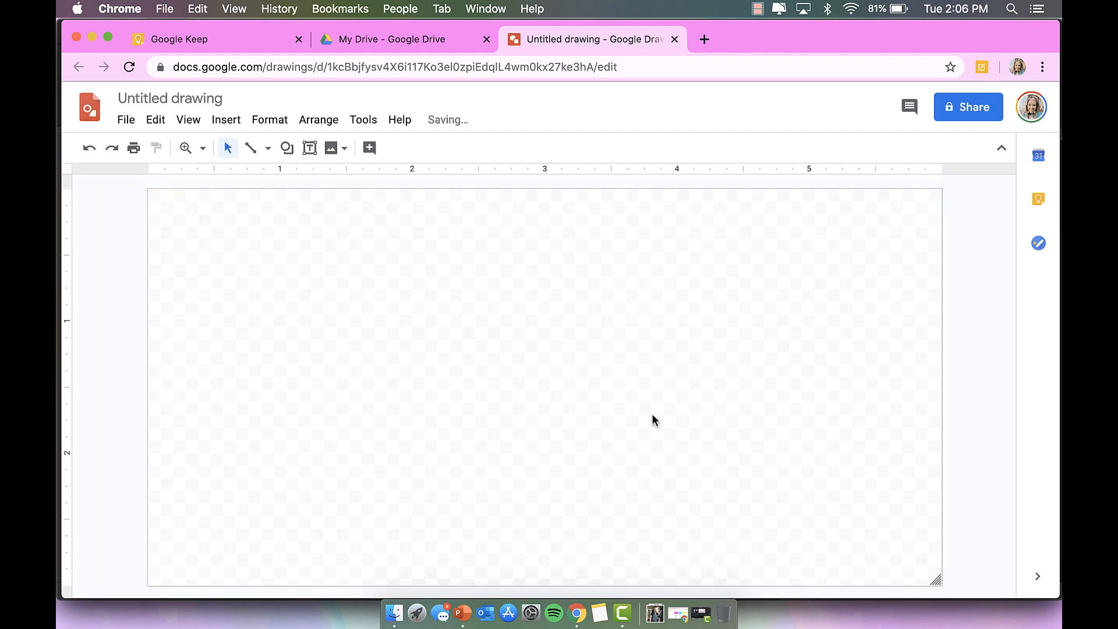
Fill the drawing's background with a custom solid light turquoise (#6ffedfff).
{"action": "right_click", "coordinate": [414, 251]}
{"action": "mouse_move", "coordinate": [486, 406]}
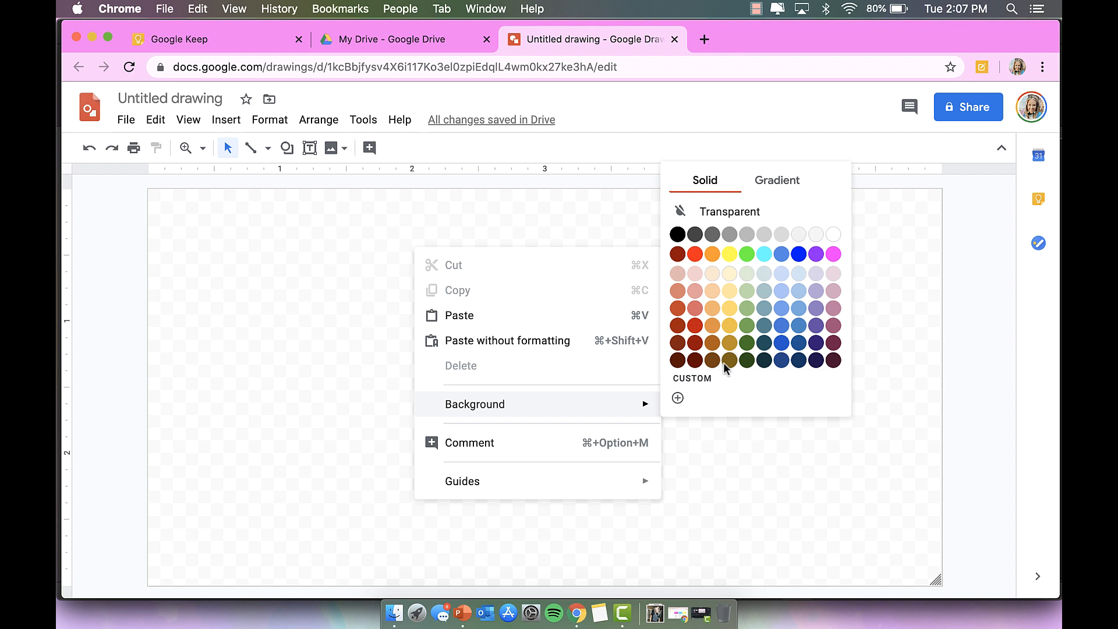
{"action": "left_click", "coordinate": [693, 380]}
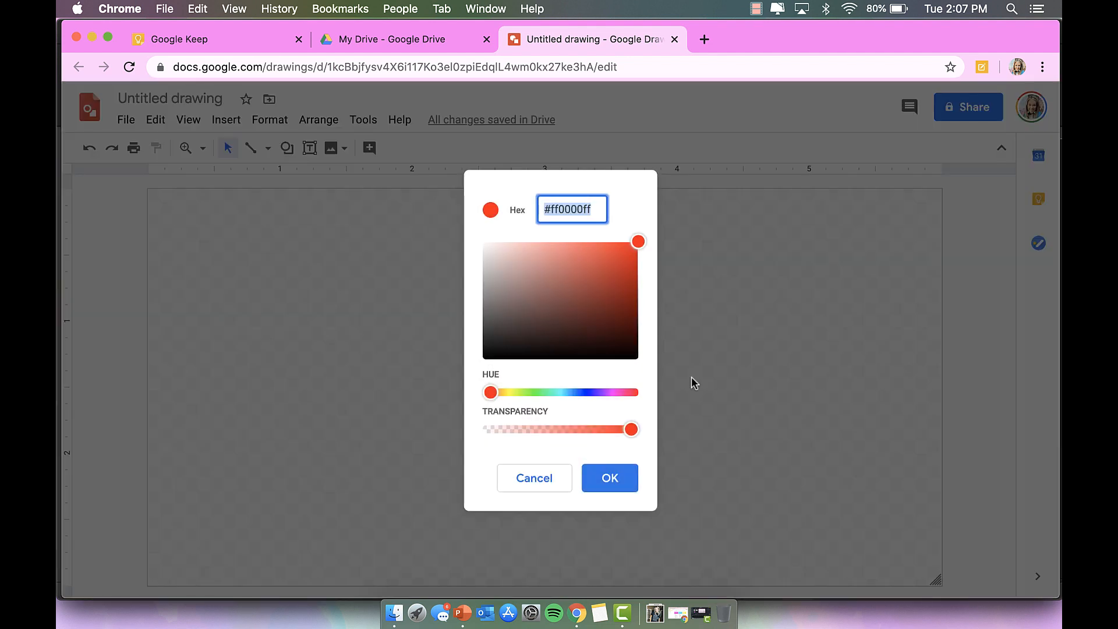
{"action": "left_click_drag", "start_coordinate": [635, 242], "coordinate": [551, 243]}
{"action": "left_click_drag", "start_coordinate": [491, 392], "coordinate": [556, 394]}
{"action": "left_click_drag", "start_coordinate": [550, 242], "coordinate": [573, 248]}
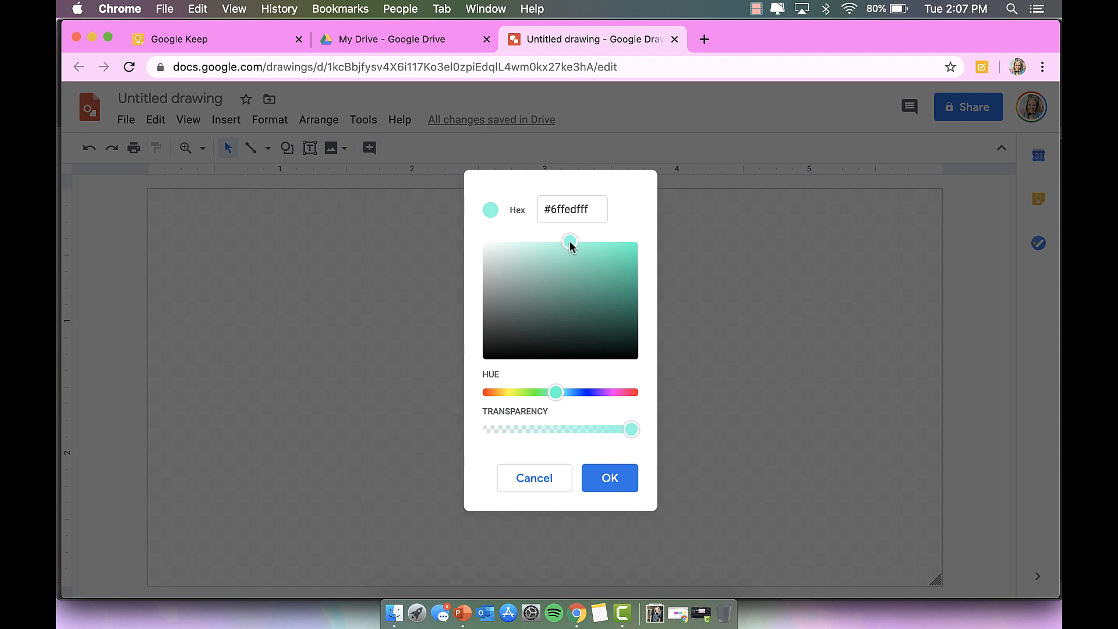
{"action": "left_click", "coordinate": [604, 479]}
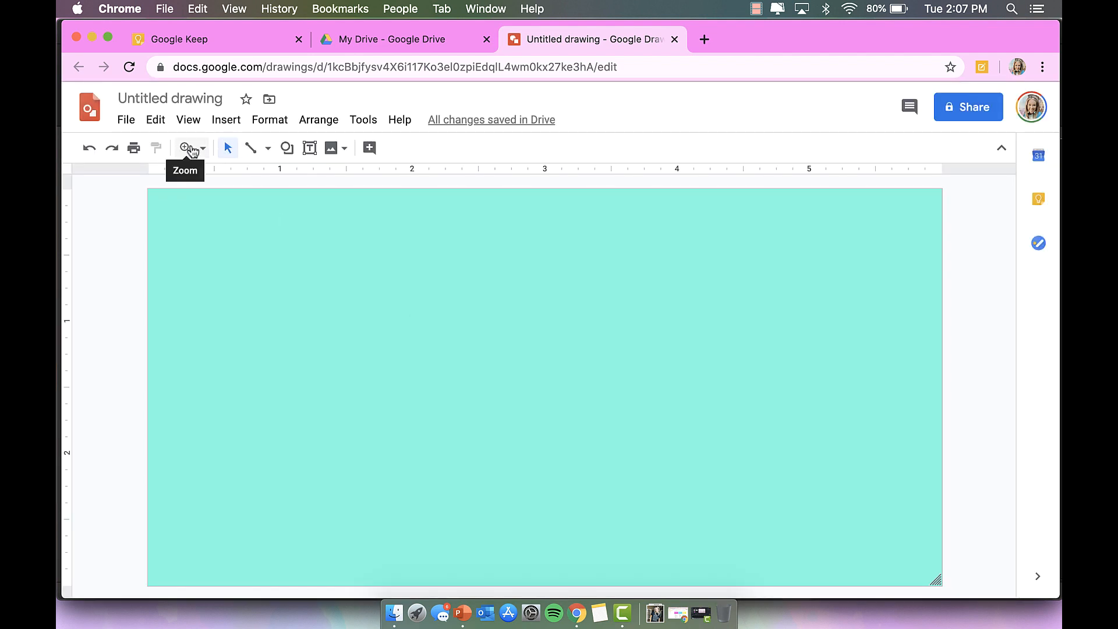
Insert a large text box over most of the drawing and set its font size to 80.
{"action": "left_click", "coordinate": [241, 125]}
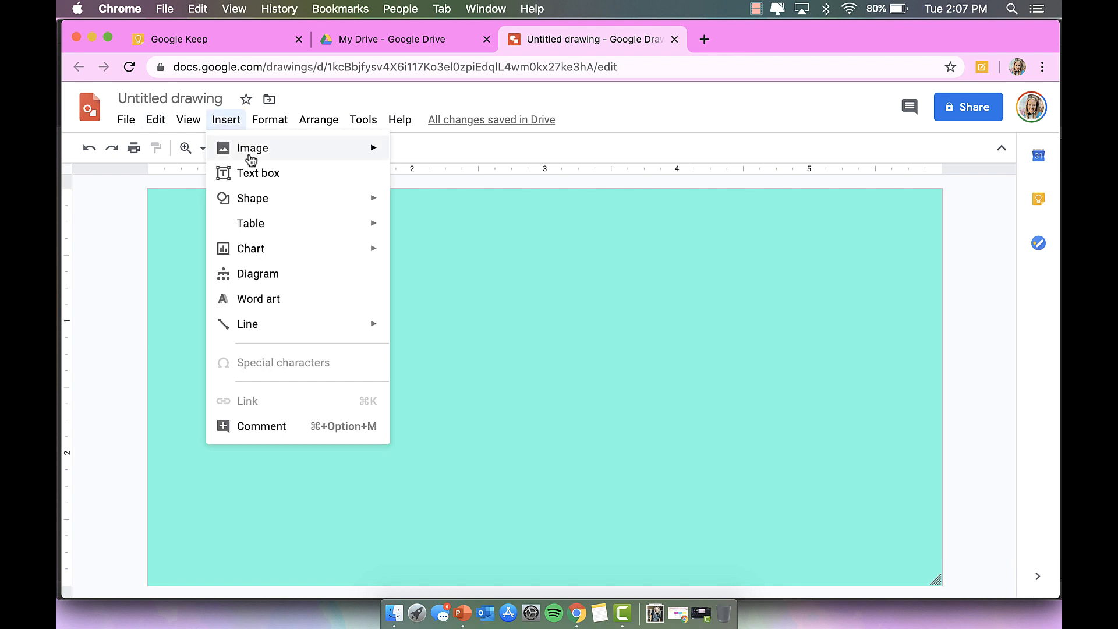
{"action": "left_click", "coordinate": [257, 172]}
{"action": "left_click_drag", "start_coordinate": [167, 206], "coordinate": [740, 574]}
{"action": "left_click", "coordinate": [588, 154]}
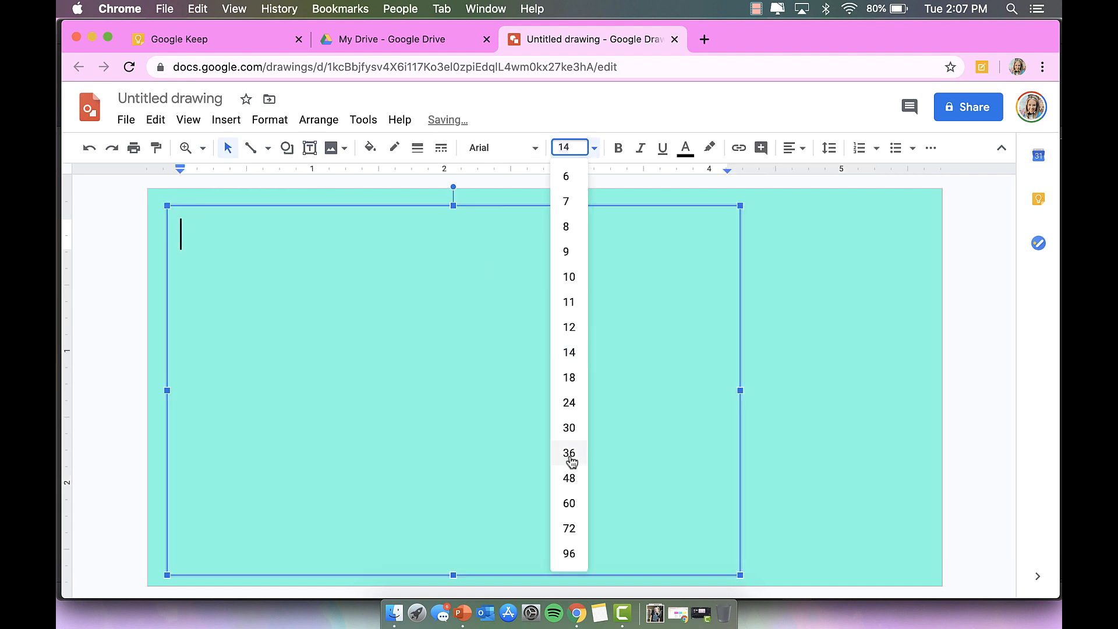
{"action": "left_click", "coordinate": [569, 527]}
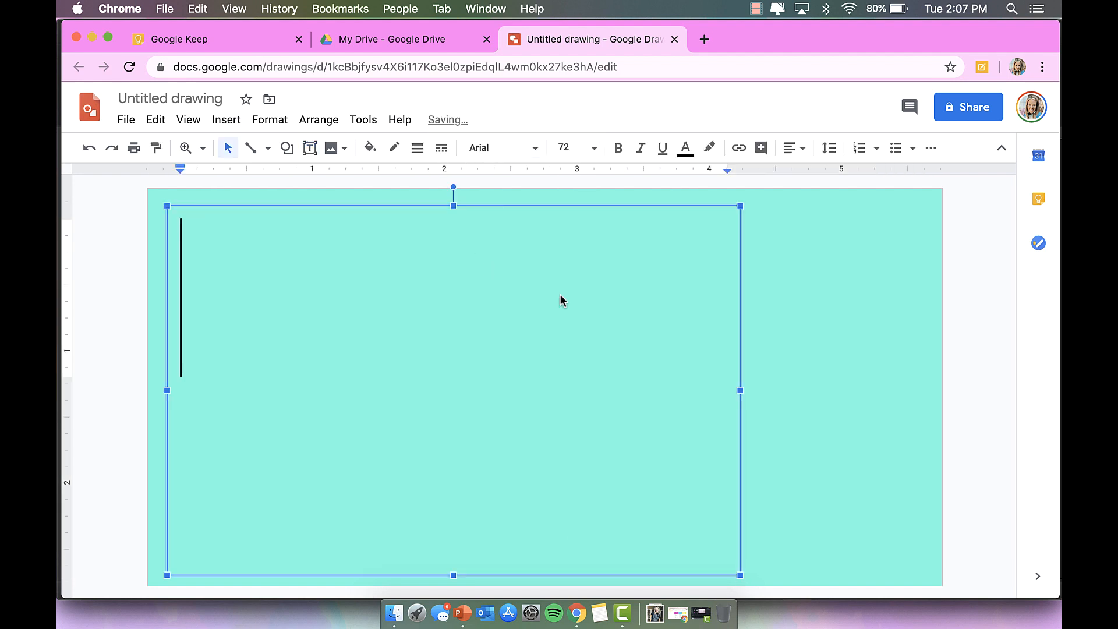
{"action": "left_click", "coordinate": [565, 148]}
{"action": "type", "text": "80"}
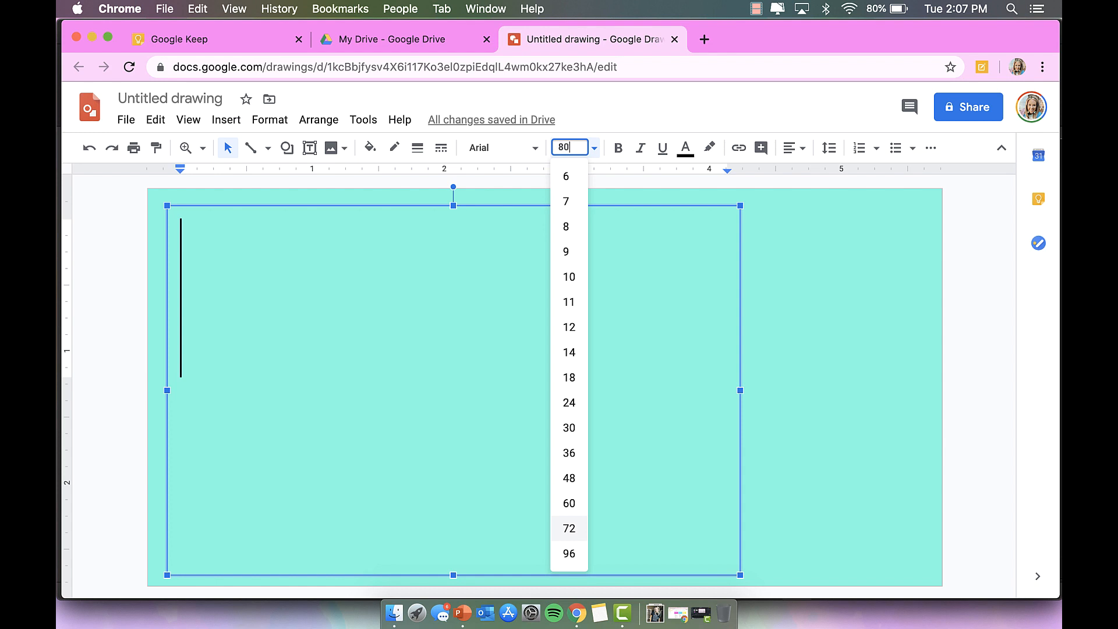
{"action": "key", "text": "Return"}
Enter TODO in the text box, shorten the box to fit the text and move it down to mid-height of the drawing.
{"action": "type", "text": "T"}
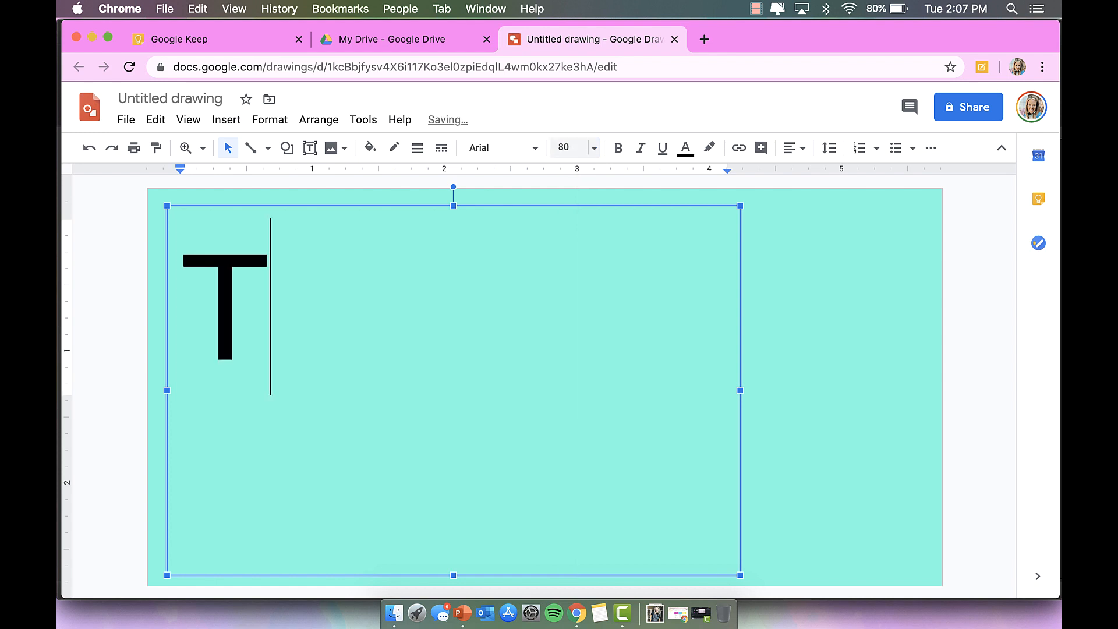
{"action": "type", "text": "ODO"}
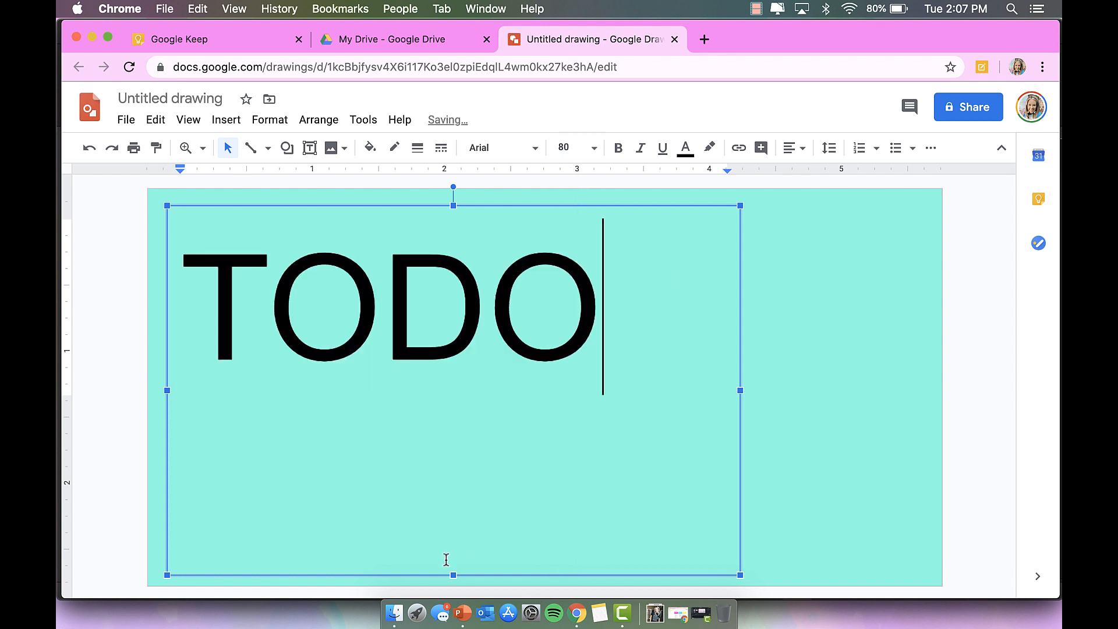
{"action": "left_click_drag", "start_coordinate": [446, 574], "coordinate": [445, 406]}
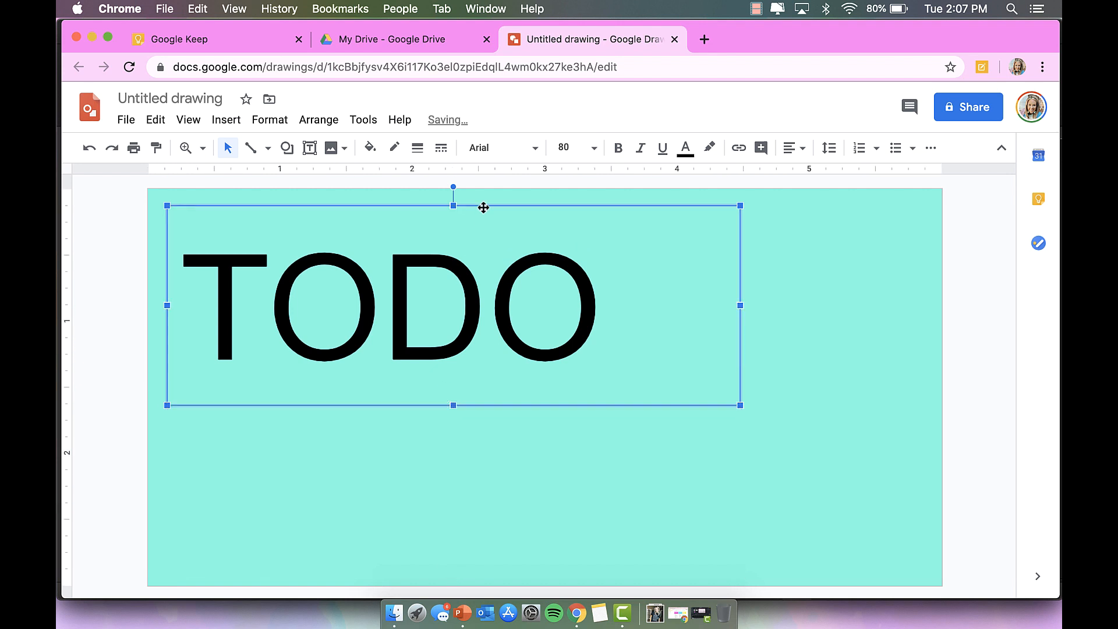
{"action": "left_click_drag", "start_coordinate": [483, 206], "coordinate": [480, 288]}
Look through the default fonts available for the TODO text.
{"action": "left_click", "coordinate": [474, 147]}
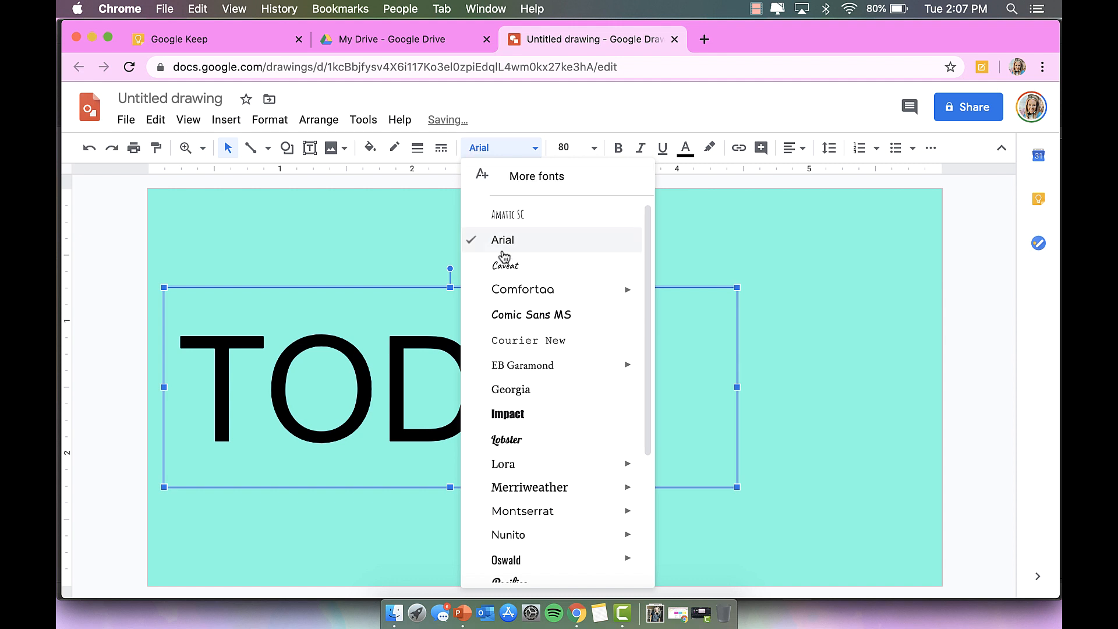
{"action": "scroll", "coordinate": [502, 256], "scroll_direction": "down", "scroll_amount": 2}
{"action": "scroll", "coordinate": [505, 257], "scroll_direction": "up", "scroll_amount": 3}
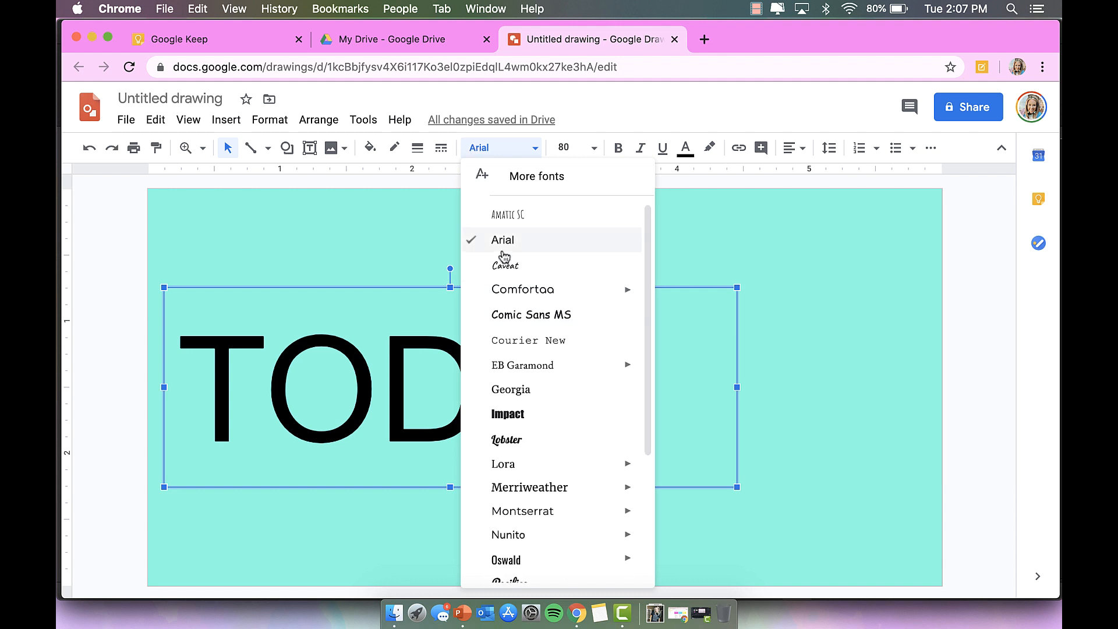
{"action": "left_click", "coordinate": [491, 149]}
{"action": "left_click", "coordinate": [492, 149]}
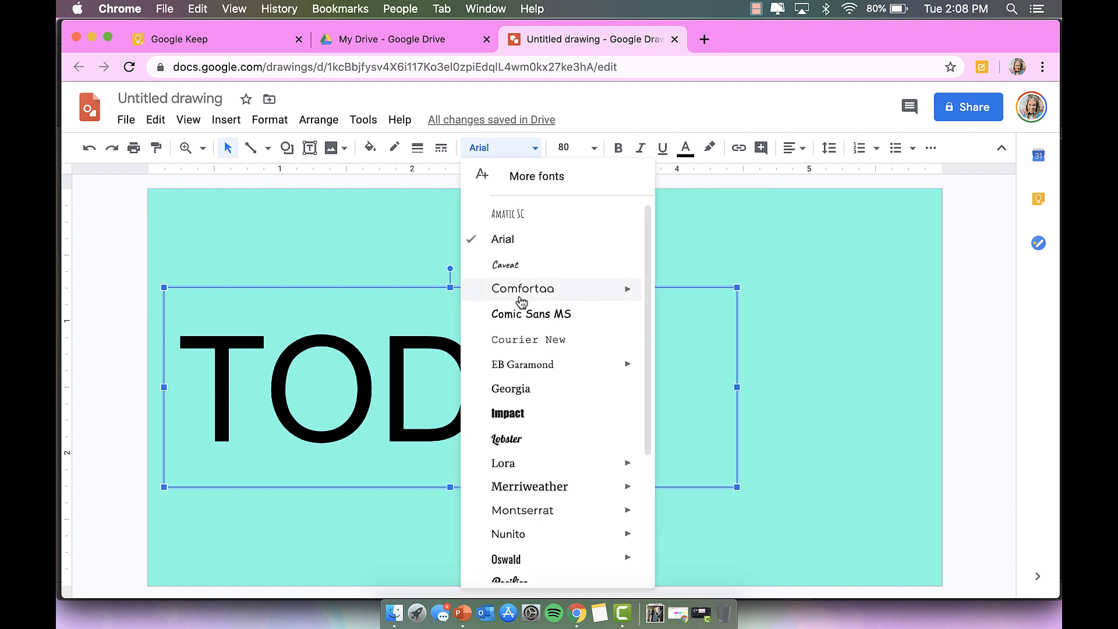
{"action": "scroll", "coordinate": [521, 300], "scroll_direction": "down", "scroll_amount": 3}
{"action": "scroll", "coordinate": [521, 301], "scroll_direction": "up", "scroll_amount": 3}
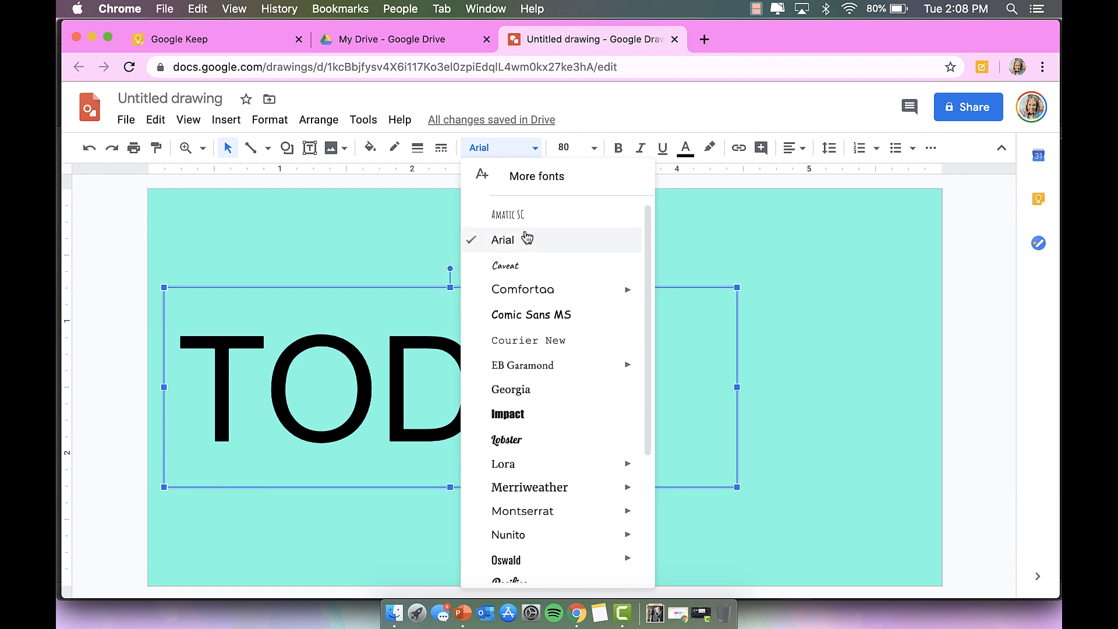
{"action": "scroll", "coordinate": [527, 274], "scroll_direction": "down", "scroll_amount": 3}
{"action": "scroll", "coordinate": [532, 568], "scroll_direction": "up", "scroll_amount": 5}
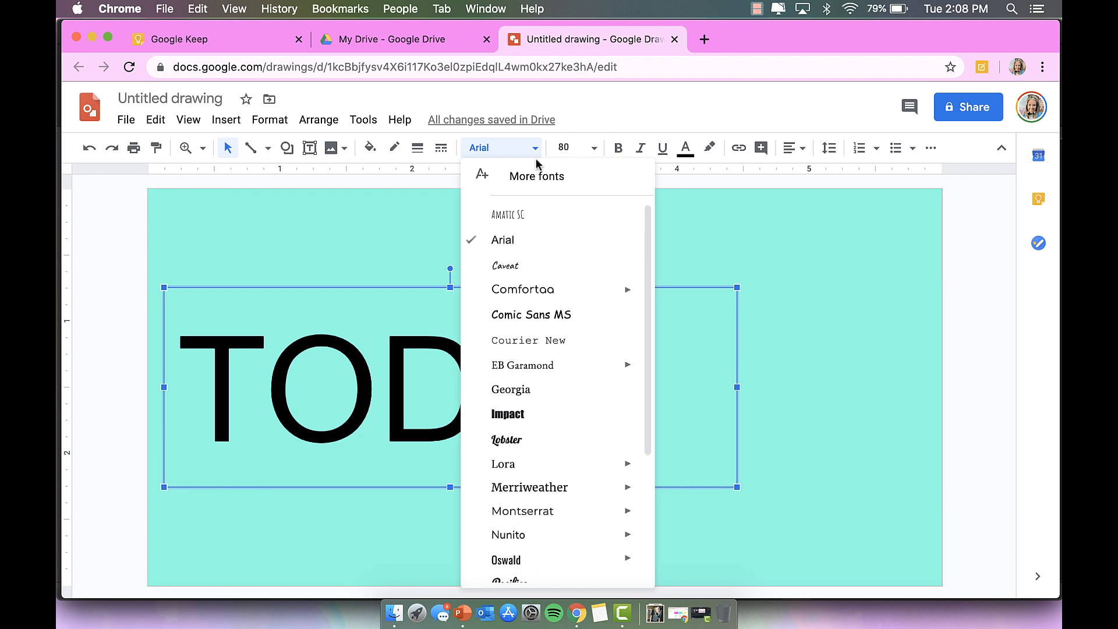
Open the library of additional fonts and list the Handwriting fonts sorted by Trending.
{"action": "left_click", "coordinate": [535, 179]}
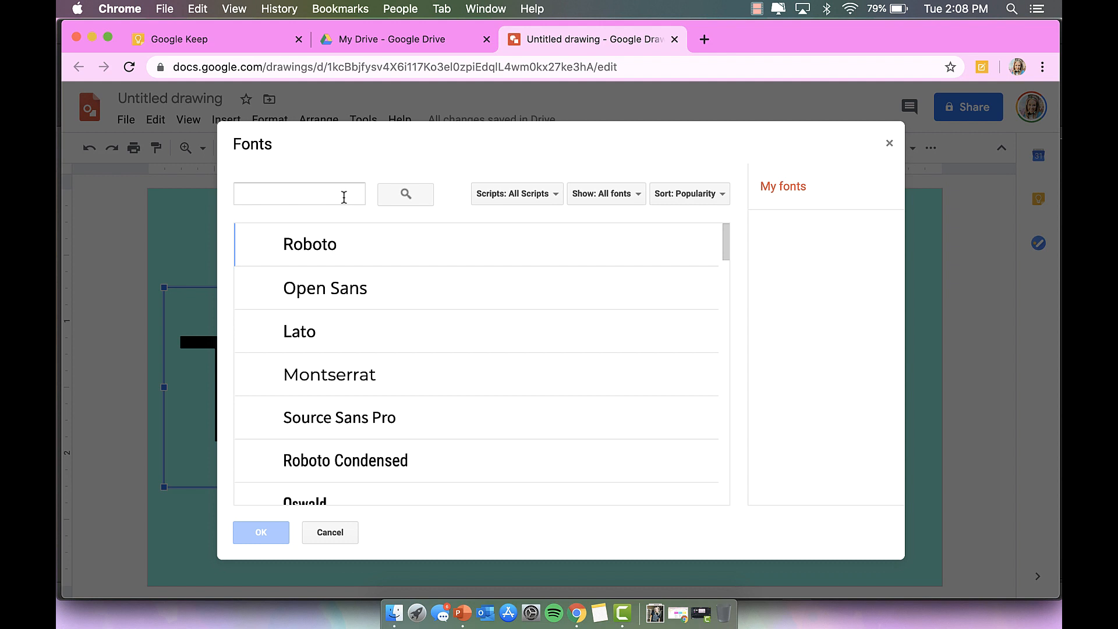
{"action": "left_click", "coordinate": [624, 194]}
{"action": "left_click", "coordinate": [641, 247]}
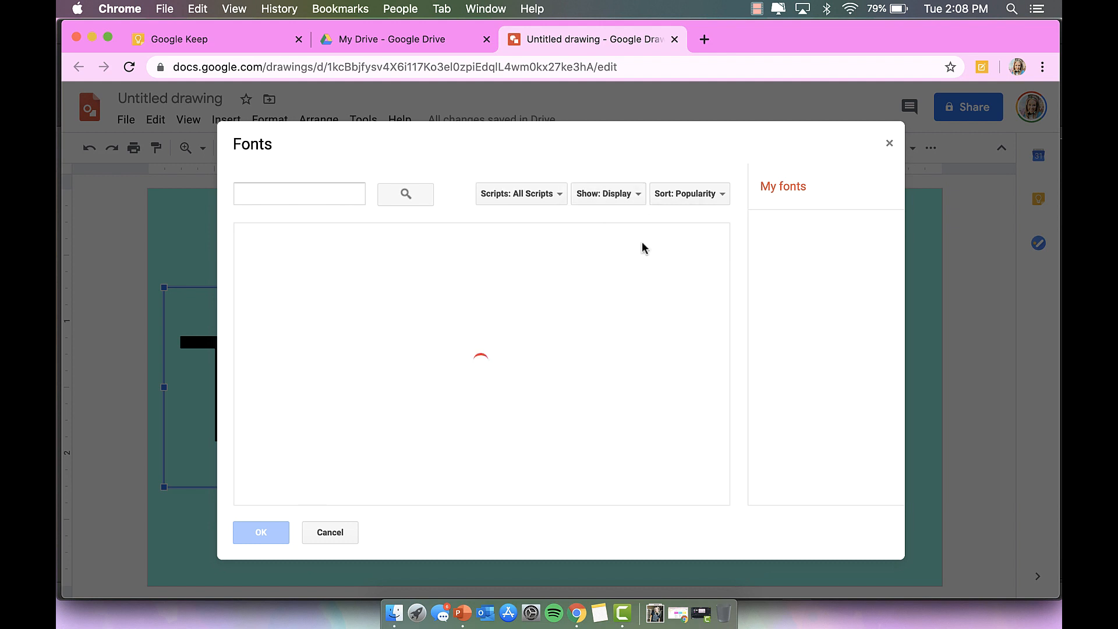
{"action": "left_click", "coordinate": [617, 195]}
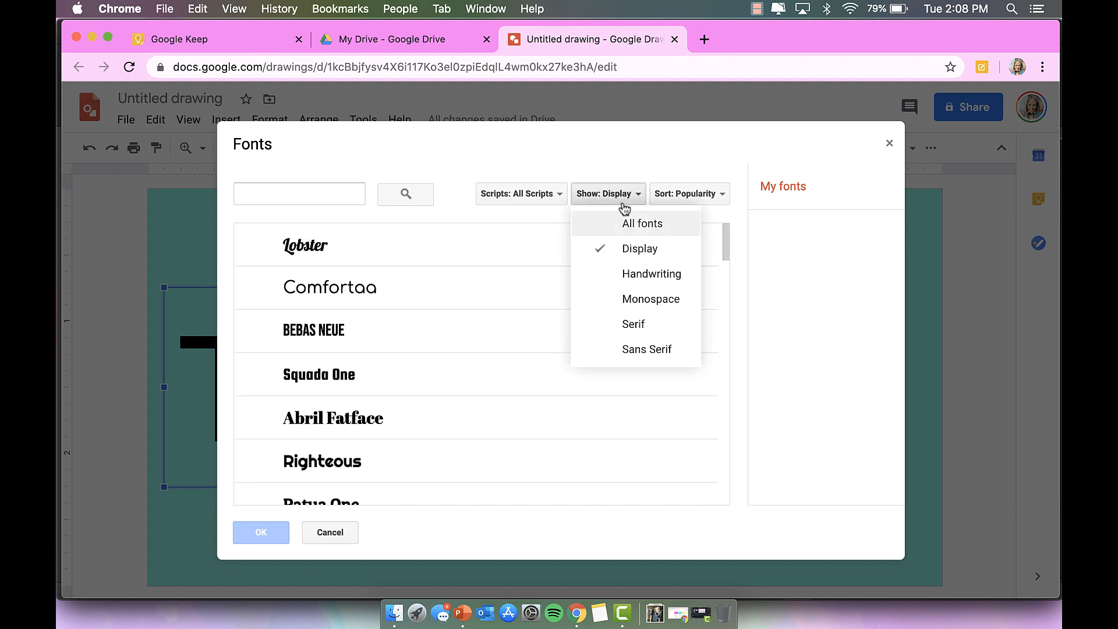
{"action": "left_click", "coordinate": [655, 276]}
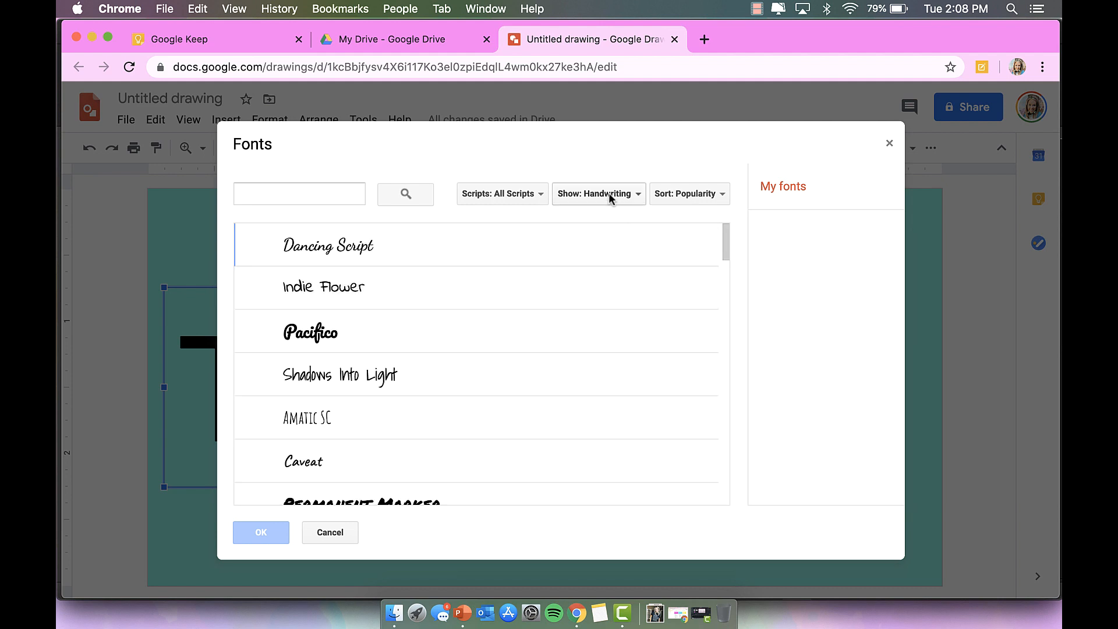
{"action": "left_click", "coordinate": [534, 192]}
{"action": "left_click", "coordinate": [534, 192]}
{"action": "left_click", "coordinate": [694, 194]}
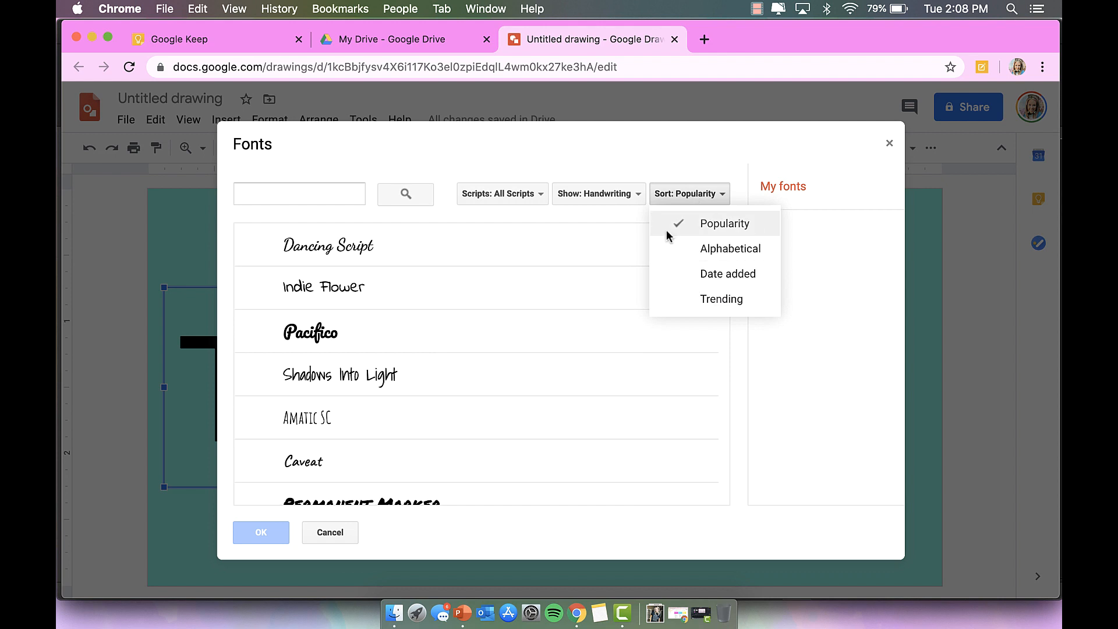
{"action": "left_click", "coordinate": [725, 301]}
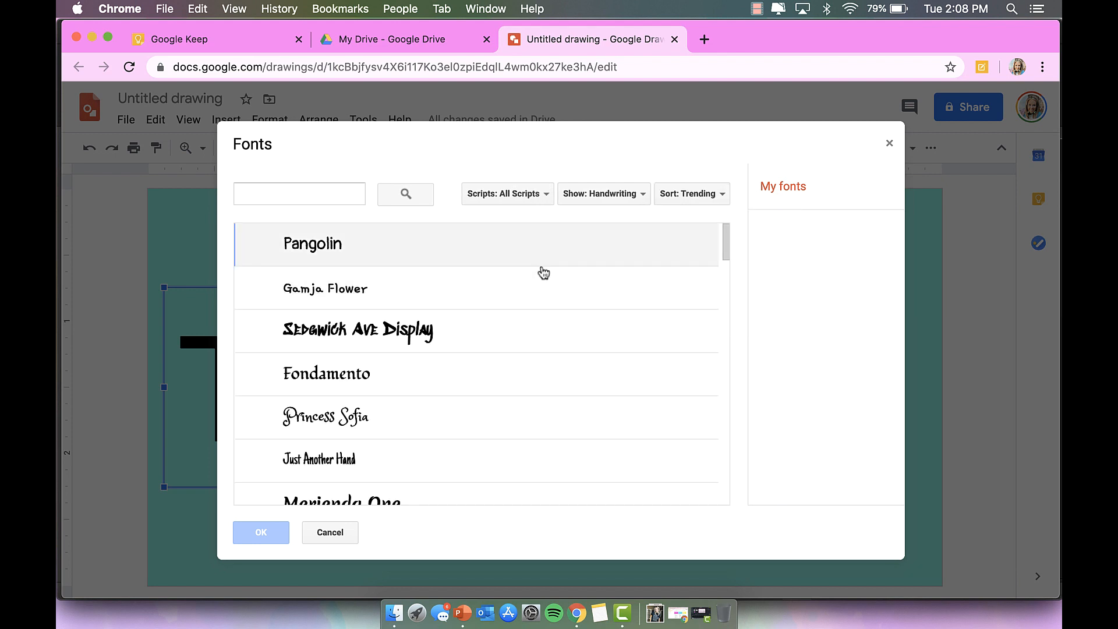
Add handwriting fonts to My fonts, including Pangolin, Gamja Flower, Covered By Your Grace, Nanum Pen Script, Shadows Into Light and Shadows Into Light Two.
{"action": "left_click", "coordinate": [417, 254]}
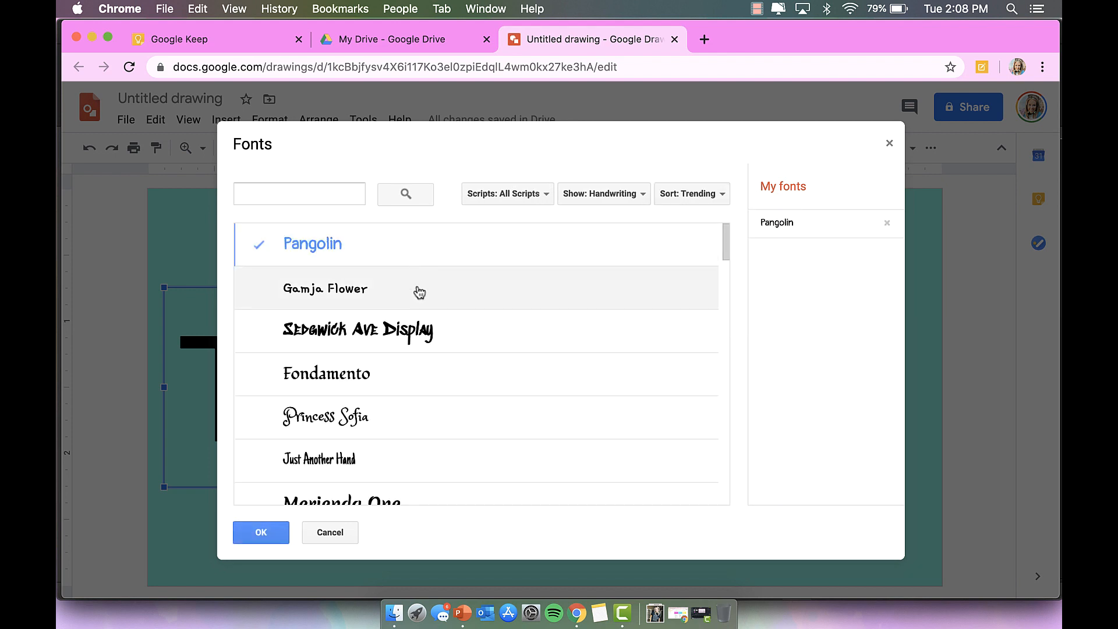
{"action": "left_click", "coordinate": [419, 291]}
{"action": "scroll", "coordinate": [420, 405], "scroll_direction": "down", "scroll_amount": 5}
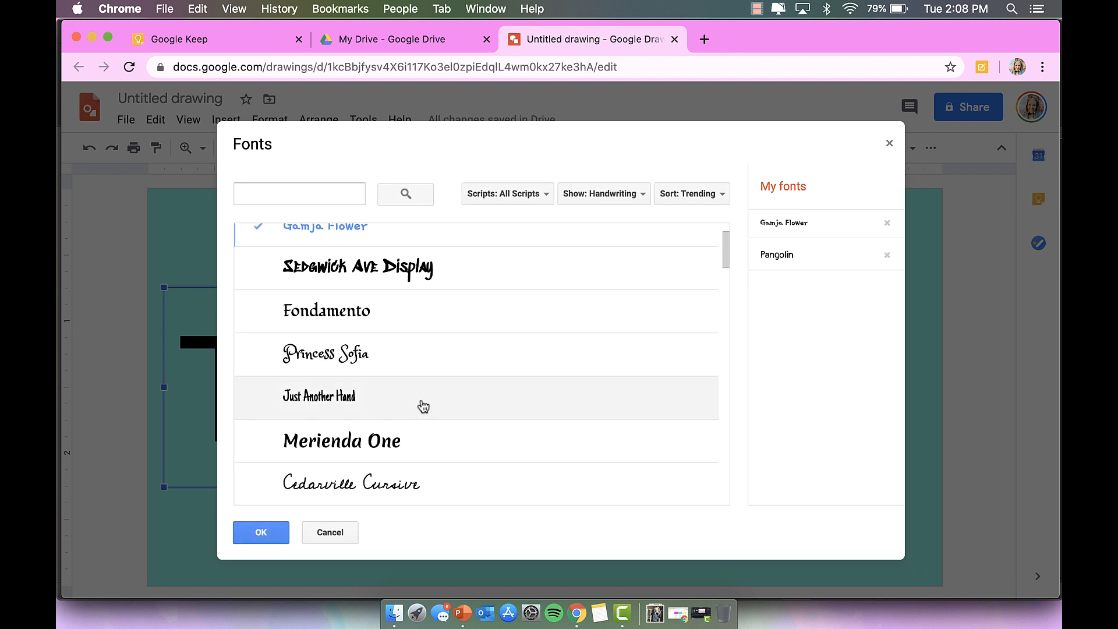
{"action": "scroll", "coordinate": [418, 387], "scroll_direction": "down", "scroll_amount": 5}
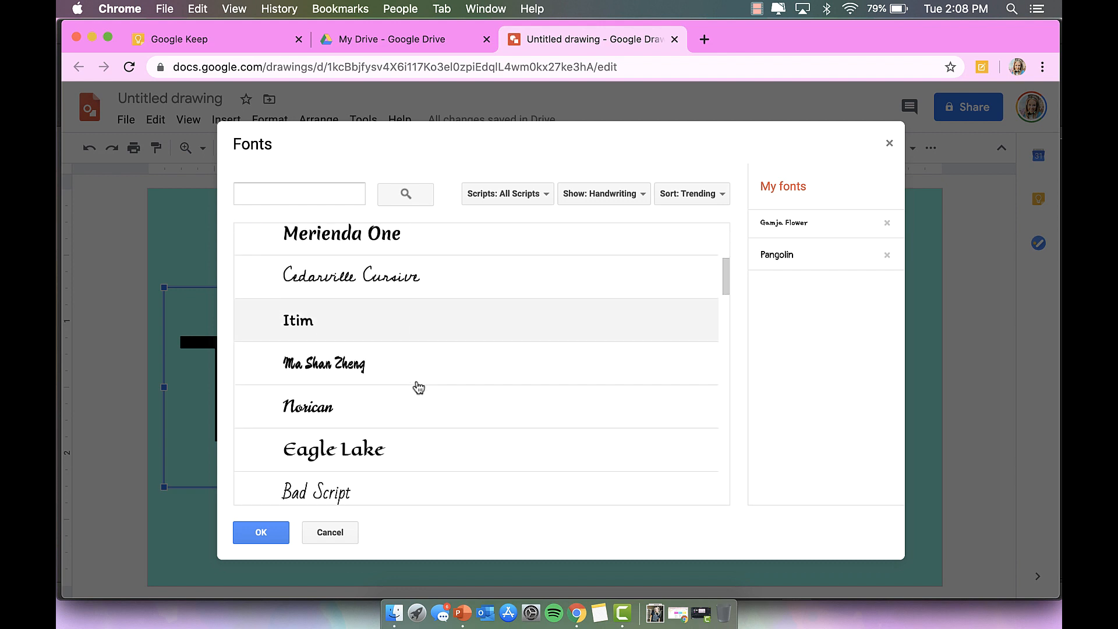
{"action": "scroll", "coordinate": [418, 387], "scroll_direction": "down", "scroll_amount": 5}
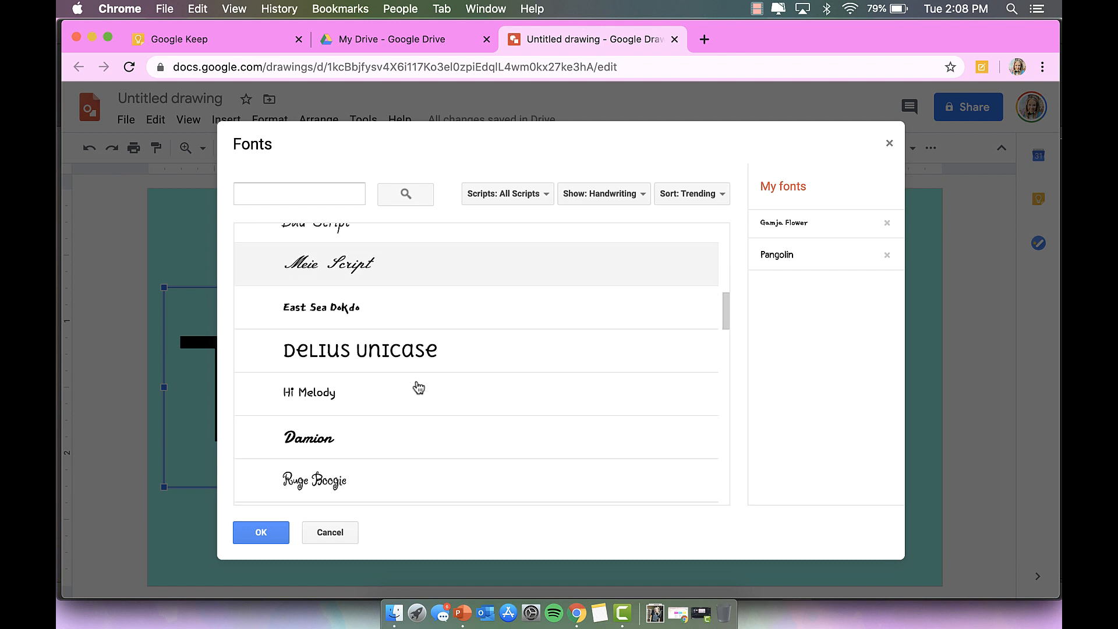
{"action": "scroll", "coordinate": [418, 387], "scroll_direction": "down", "scroll_amount": 1}
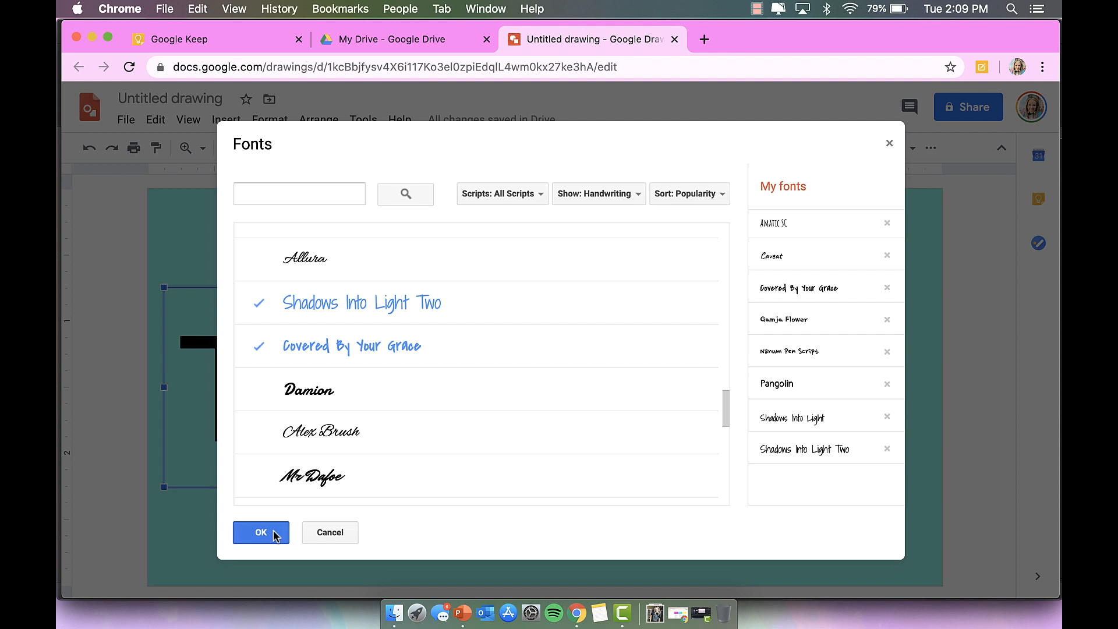
{"action": "left_click", "coordinate": [261, 531]}
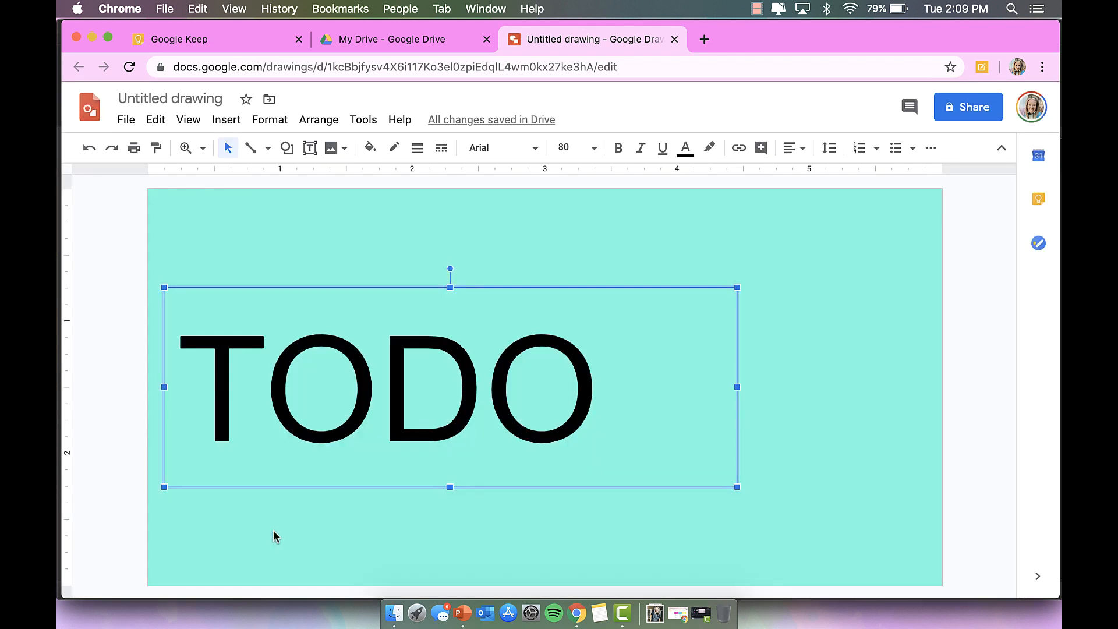
Try the Gamja Flower font on the TODO text.
{"action": "left_click", "coordinate": [499, 148]}
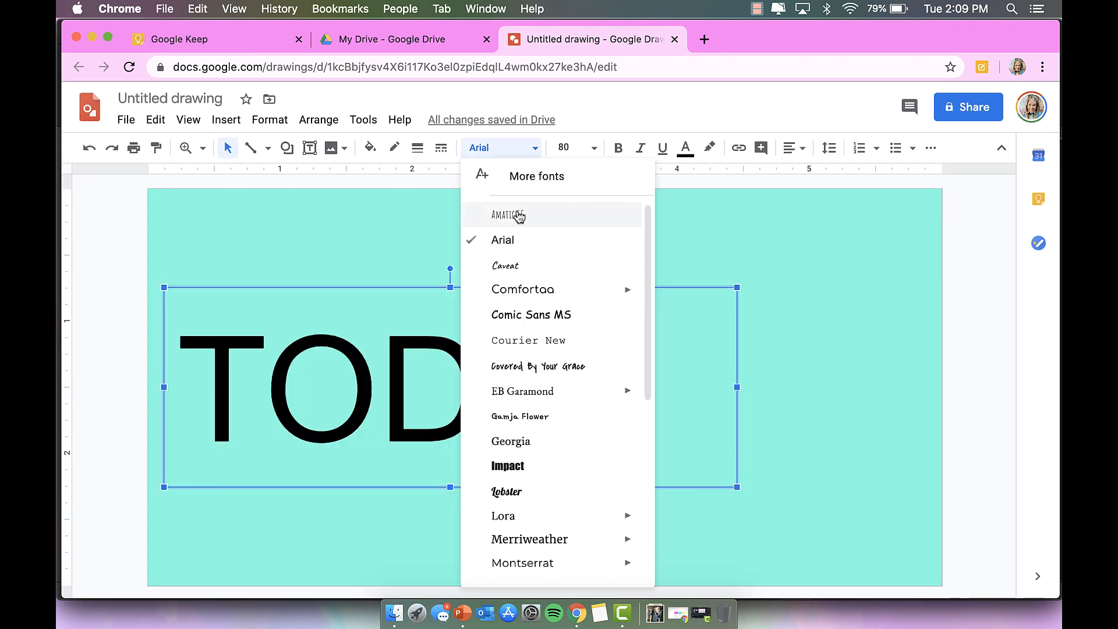
{"action": "scroll", "coordinate": [512, 346], "scroll_direction": "down", "scroll_amount": 3}
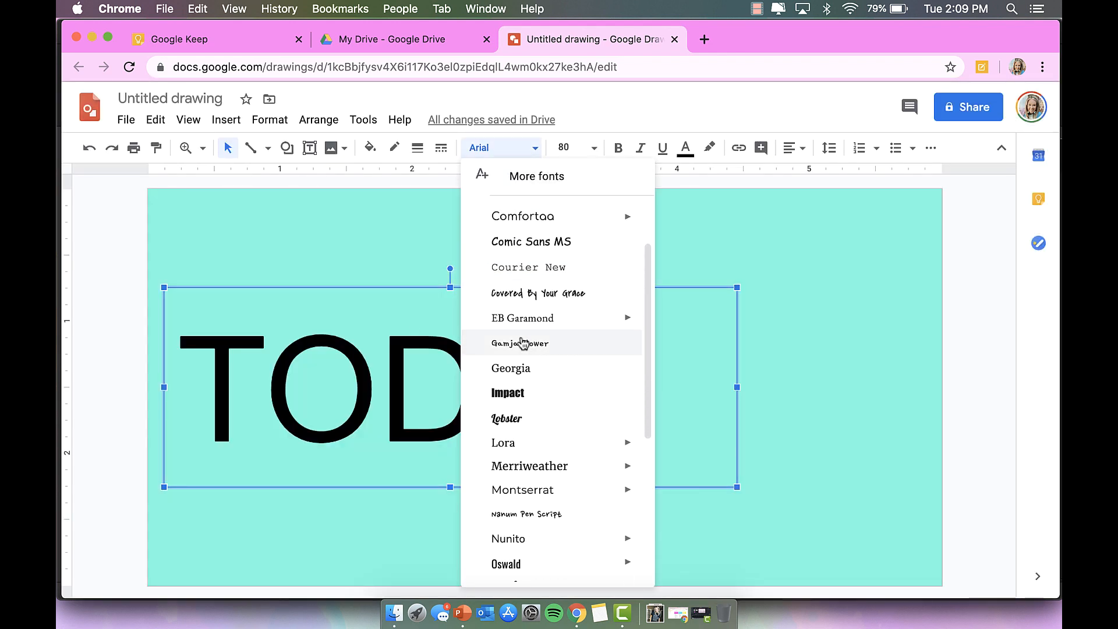
{"action": "left_click", "coordinate": [520, 342]}
Change the font of the TODO text to Covered By Your Grace.
{"action": "left_click", "coordinate": [504, 149]}
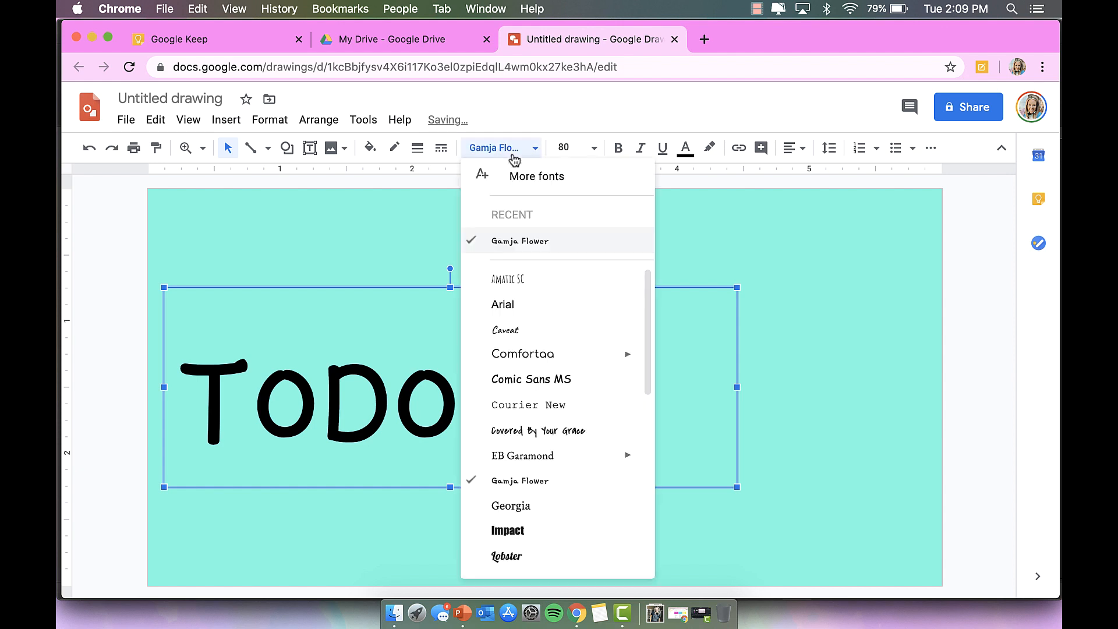
{"action": "scroll", "coordinate": [520, 436], "scroll_direction": "down", "scroll_amount": 7}
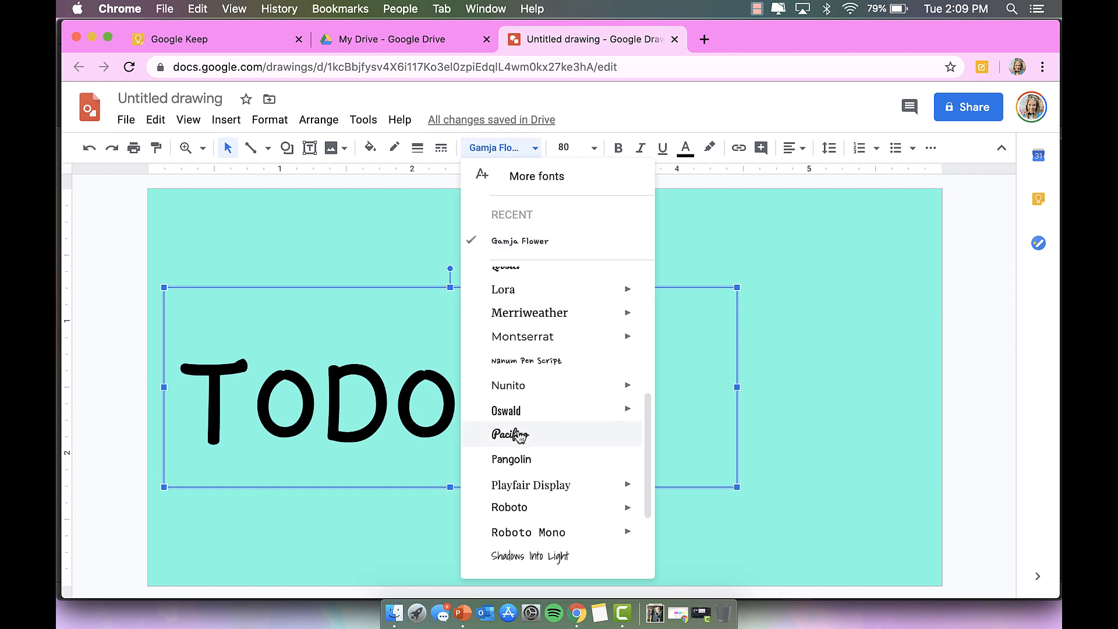
{"action": "scroll", "coordinate": [519, 437], "scroll_direction": "down", "scroll_amount": 2}
{"action": "scroll", "coordinate": [520, 436], "scroll_direction": "up", "scroll_amount": 8}
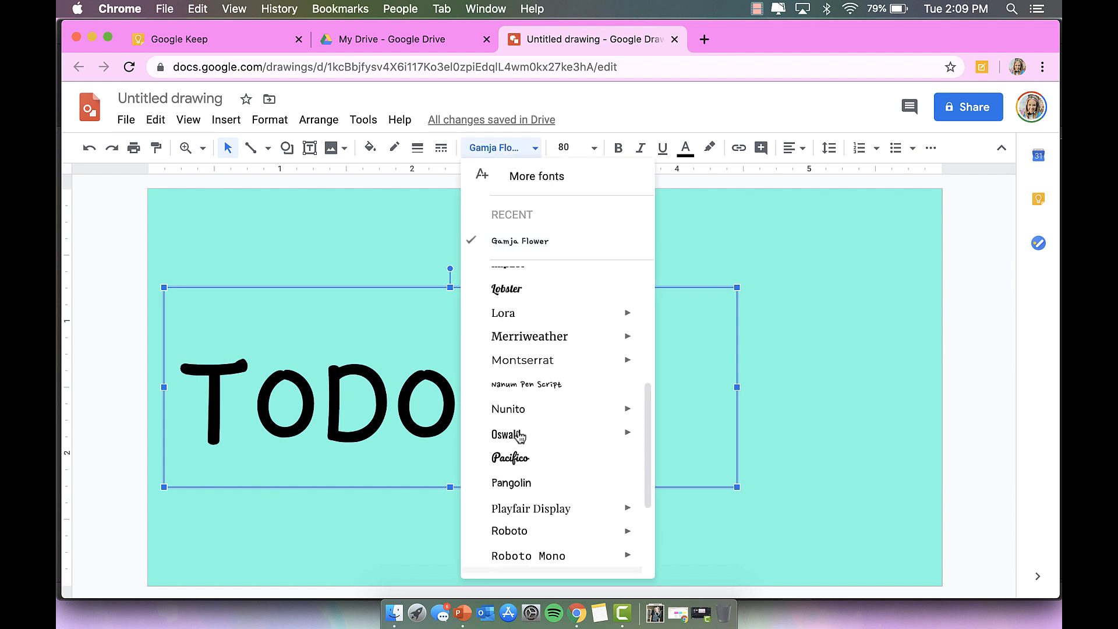
{"action": "left_click", "coordinate": [533, 431]}
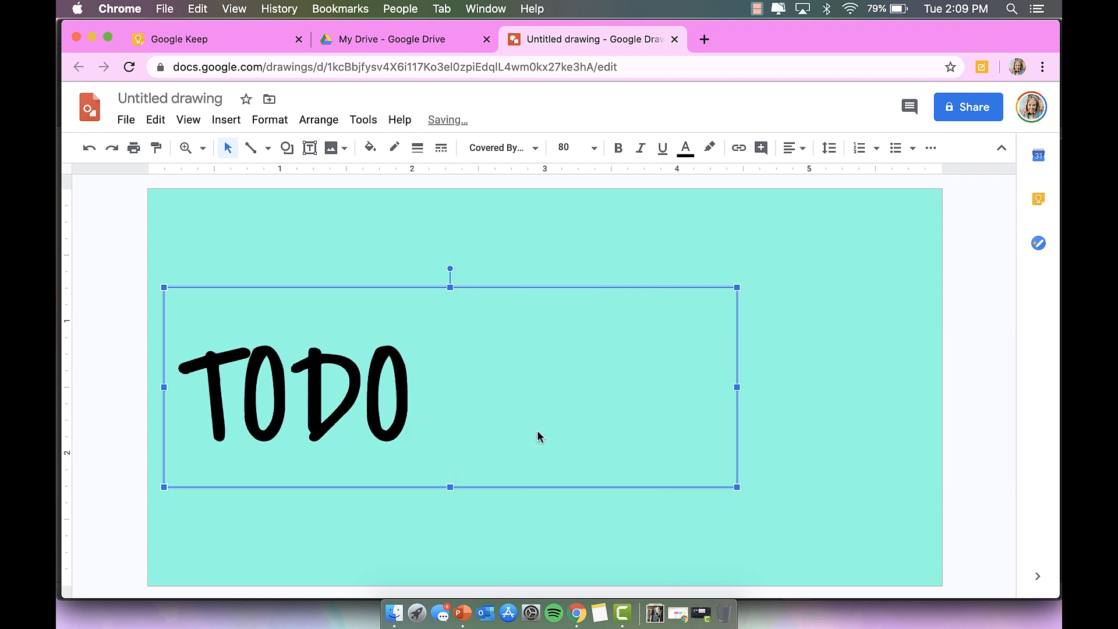
Try bold formatting with a font size of 96 on the TODO text, and remove the bold again.
{"action": "left_click", "coordinate": [619, 148]}
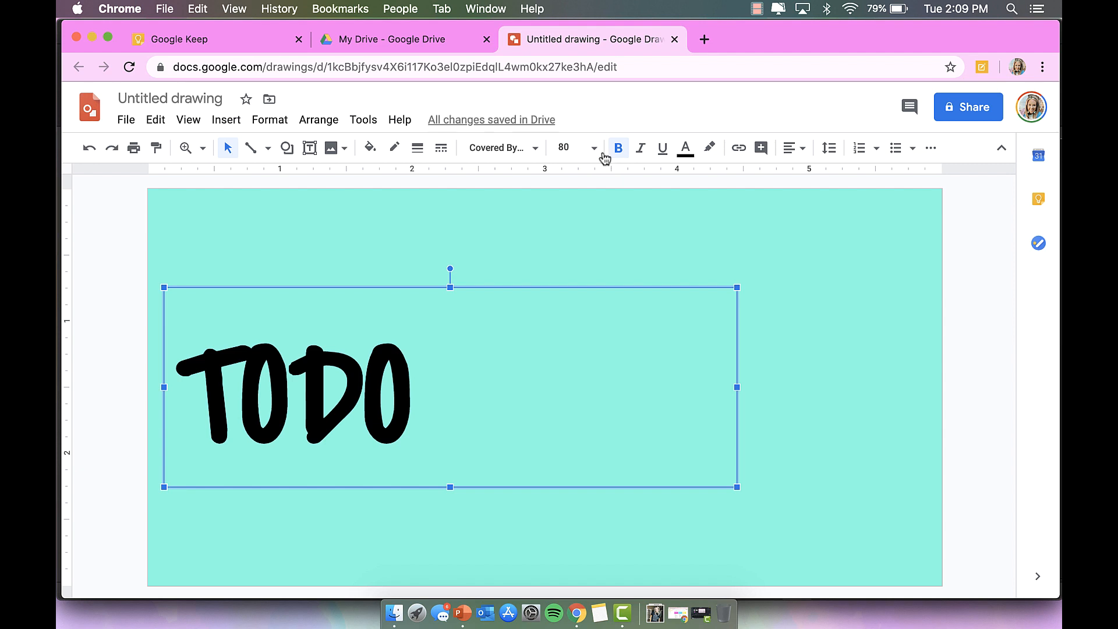
{"action": "left_click", "coordinate": [594, 150]}
{"action": "left_click", "coordinate": [571, 553]}
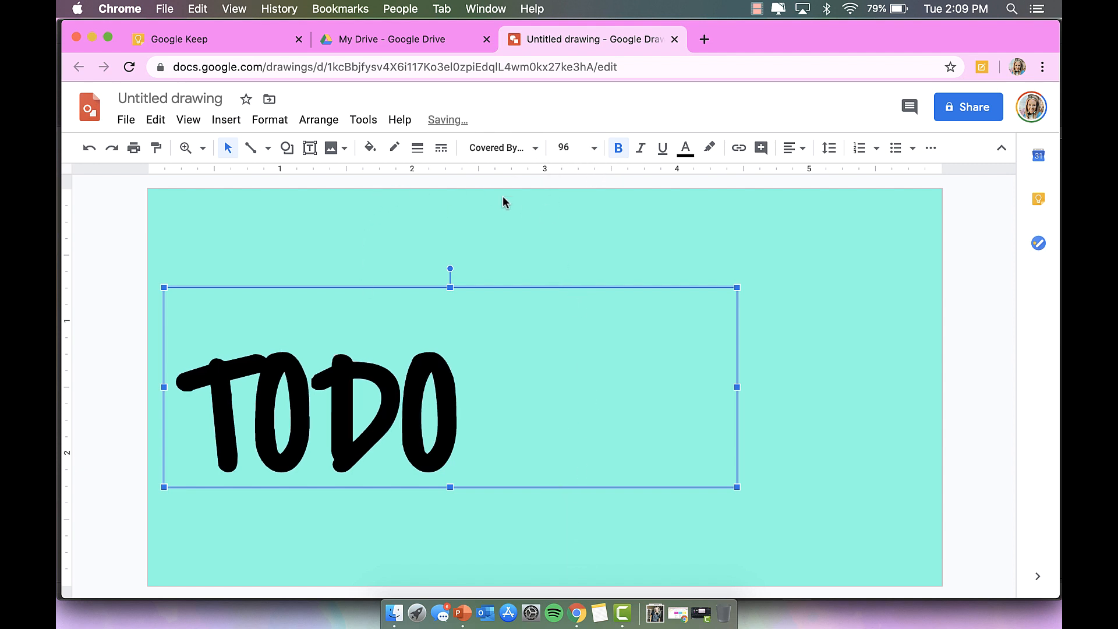
{"action": "left_click", "coordinate": [618, 149]}
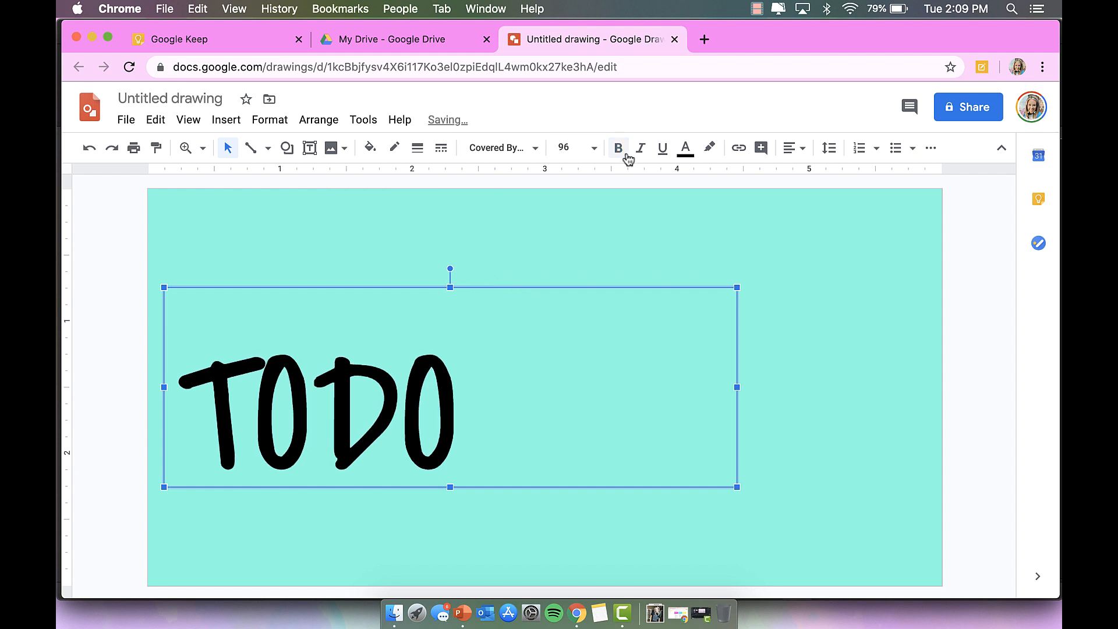
Set the font size of the TODO text to 140.
{"action": "left_click", "coordinate": [569, 150]}
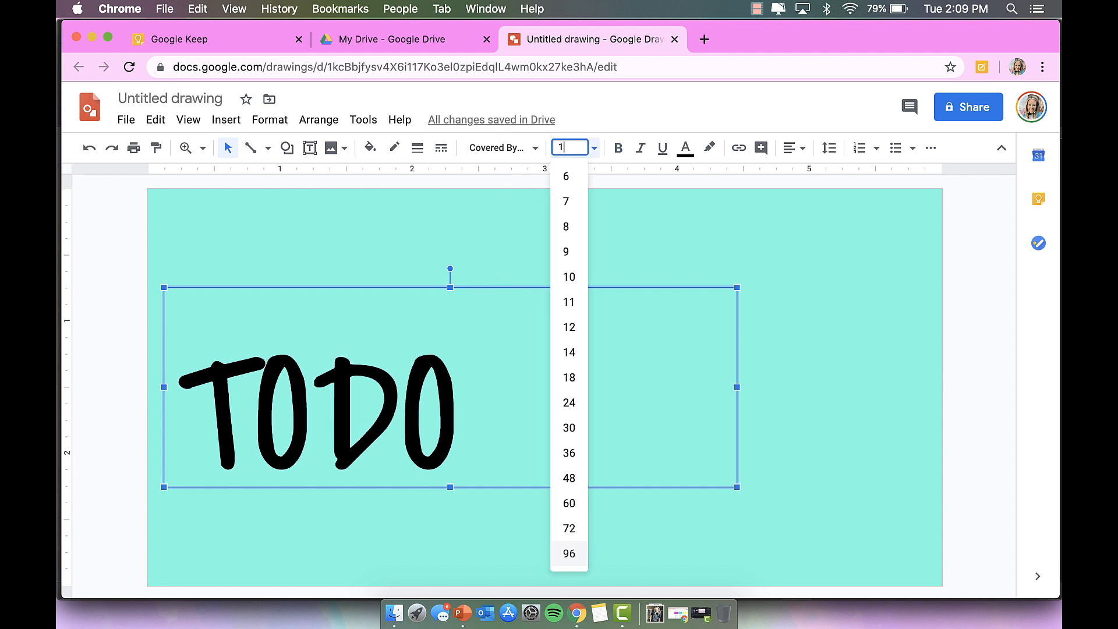
{"action": "type", "text": "140"}
{"action": "key", "text": "Return"}
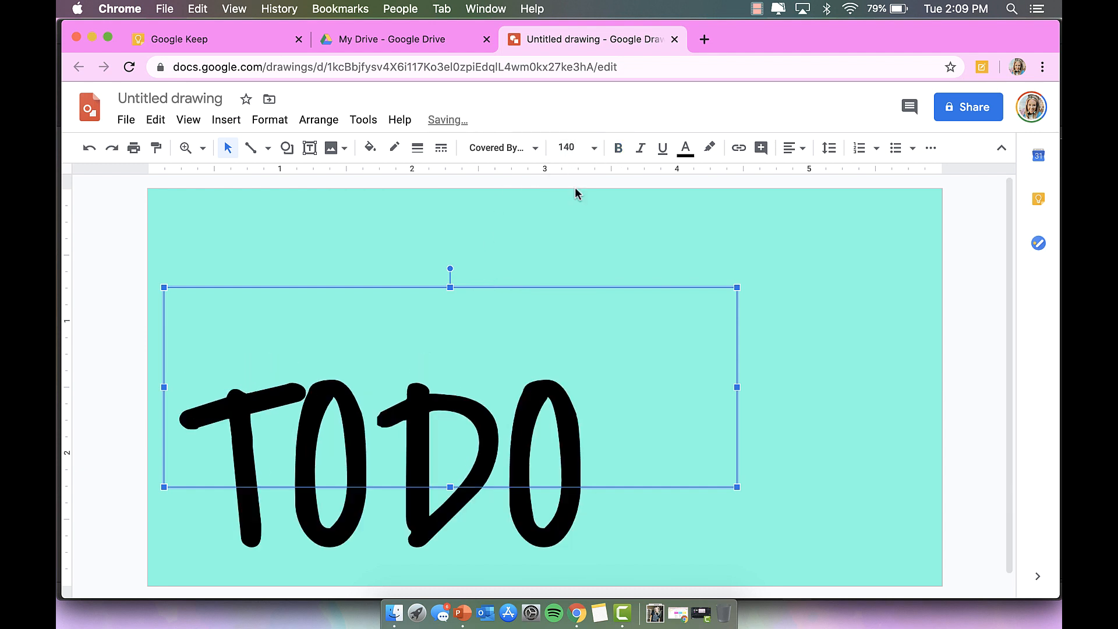
Extend the TODO text box downward to enclose the lettering and move it higher on the canvas.
{"action": "left_click_drag", "start_coordinate": [449, 487], "coordinate": [452, 574]}
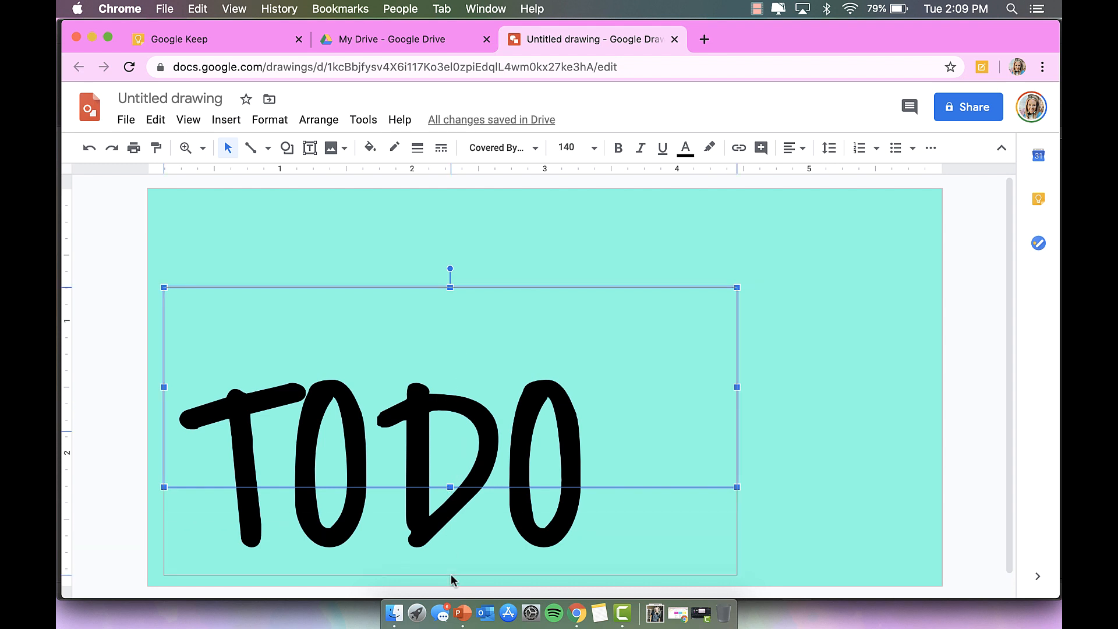
{"action": "left_click_drag", "start_coordinate": [489, 288], "coordinate": [486, 227]}
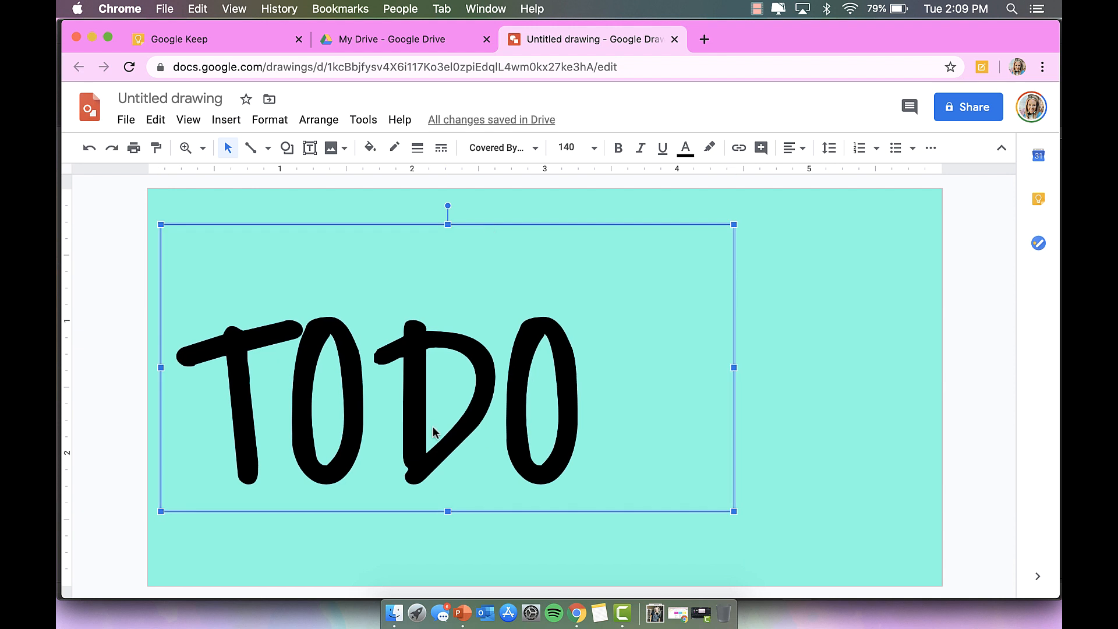
Insert word art with the text TO-DO.
{"action": "left_click", "coordinate": [226, 122]}
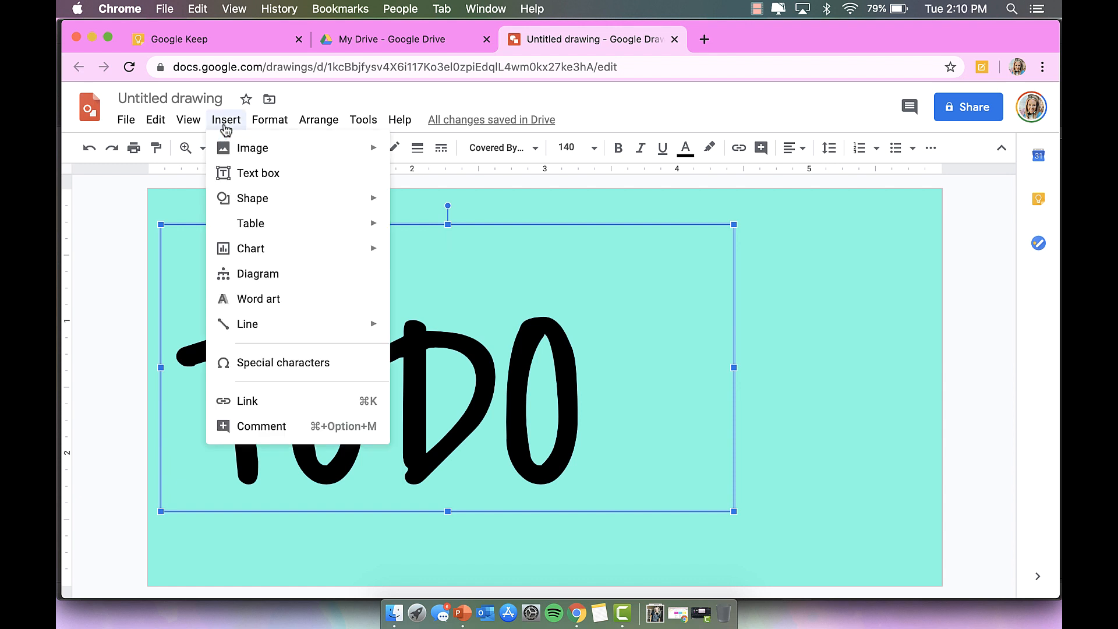
{"action": "left_click", "coordinate": [278, 301]}
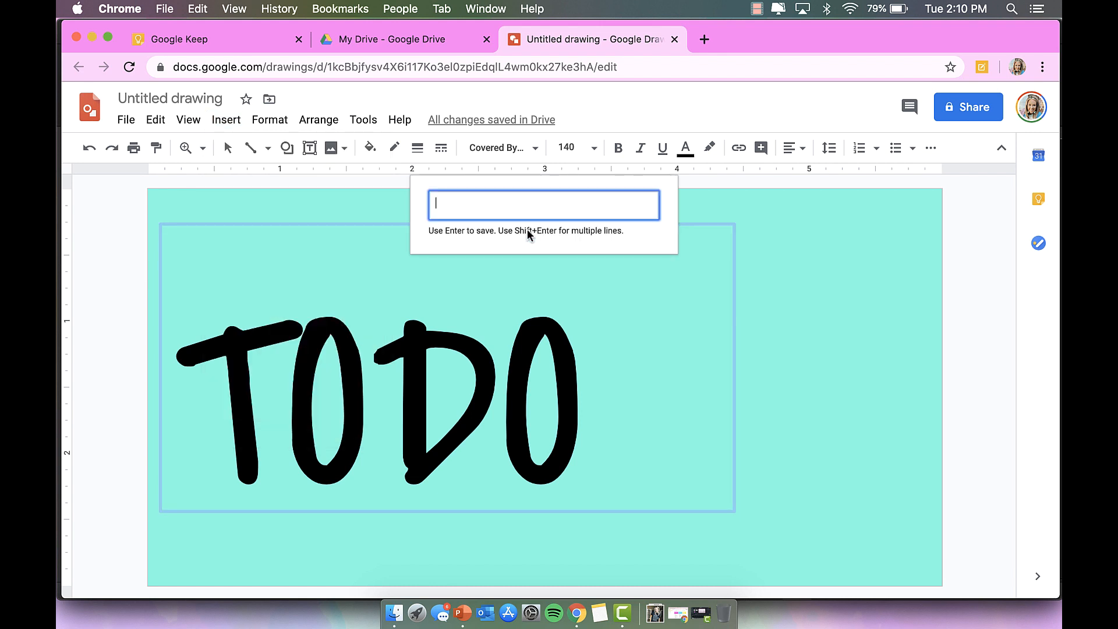
{"action": "type", "text": "TO"}
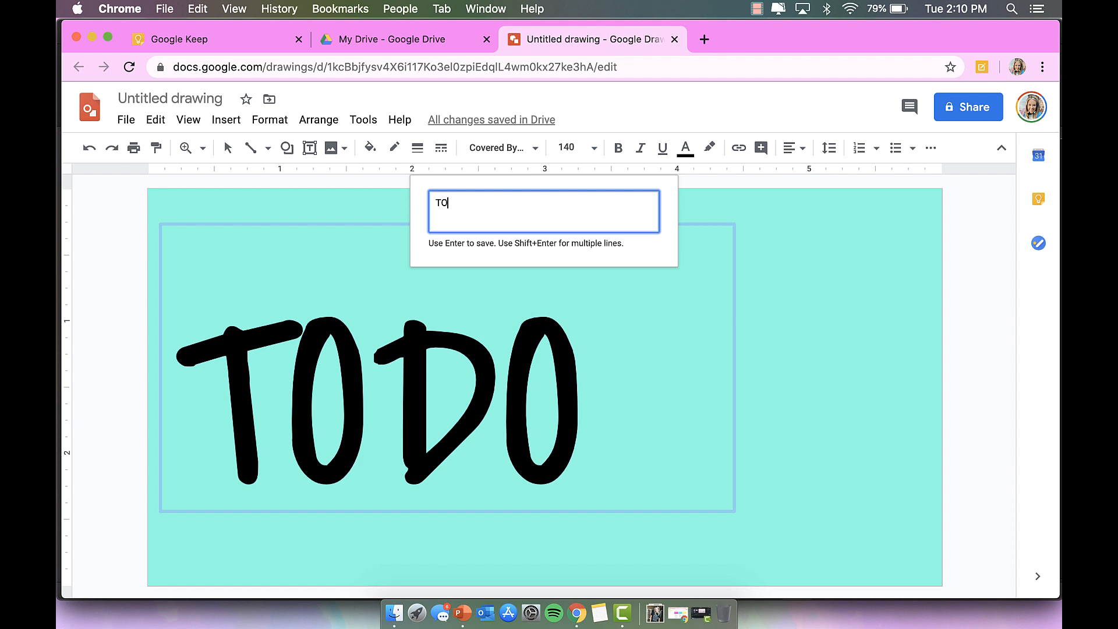
{"action": "type", "text": "-DO"}
{"action": "key", "text": "Return"}
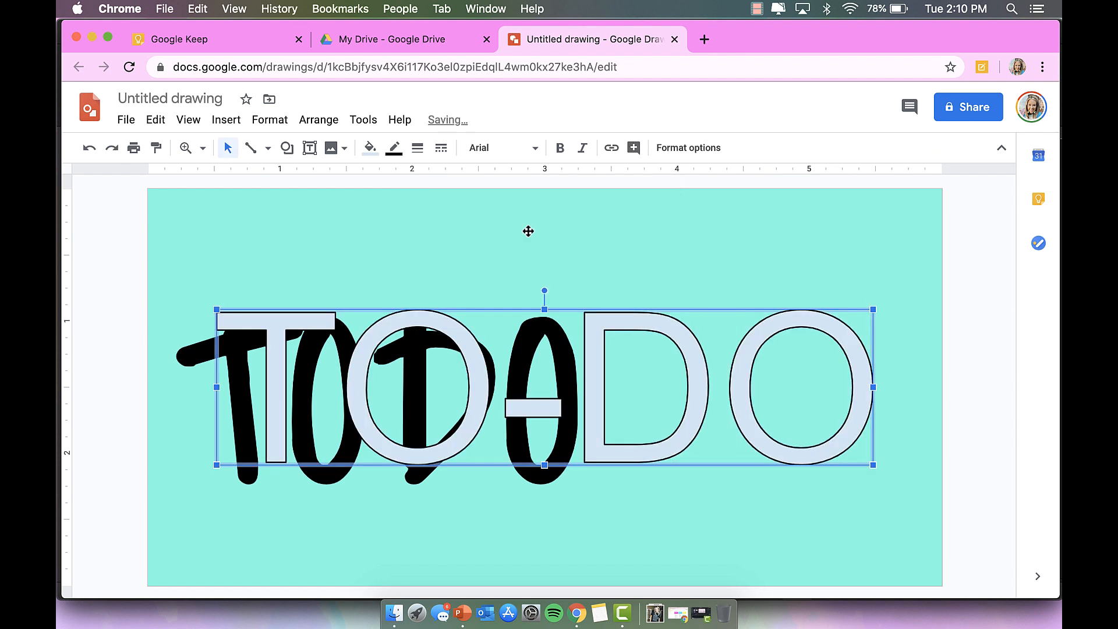
Move the TO-DO word art higher on the canvas and change its font to Covered By Your Grace.
{"action": "left_click_drag", "start_coordinate": [605, 318], "coordinate": [604, 259]}
{"action": "left_click", "coordinate": [503, 150]}
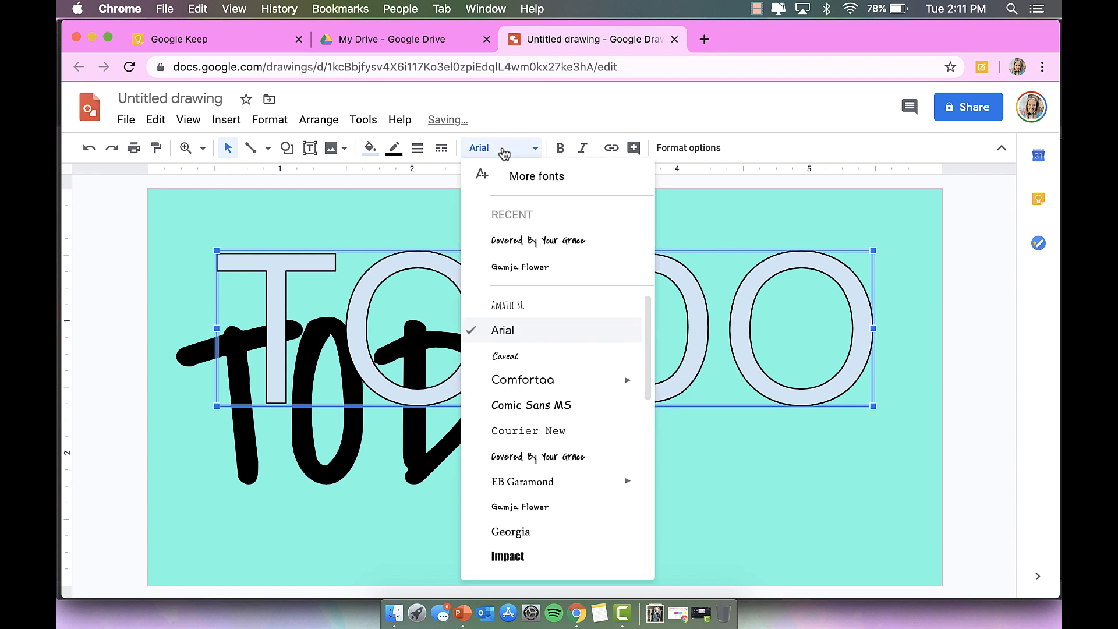
{"action": "left_click", "coordinate": [525, 240]}
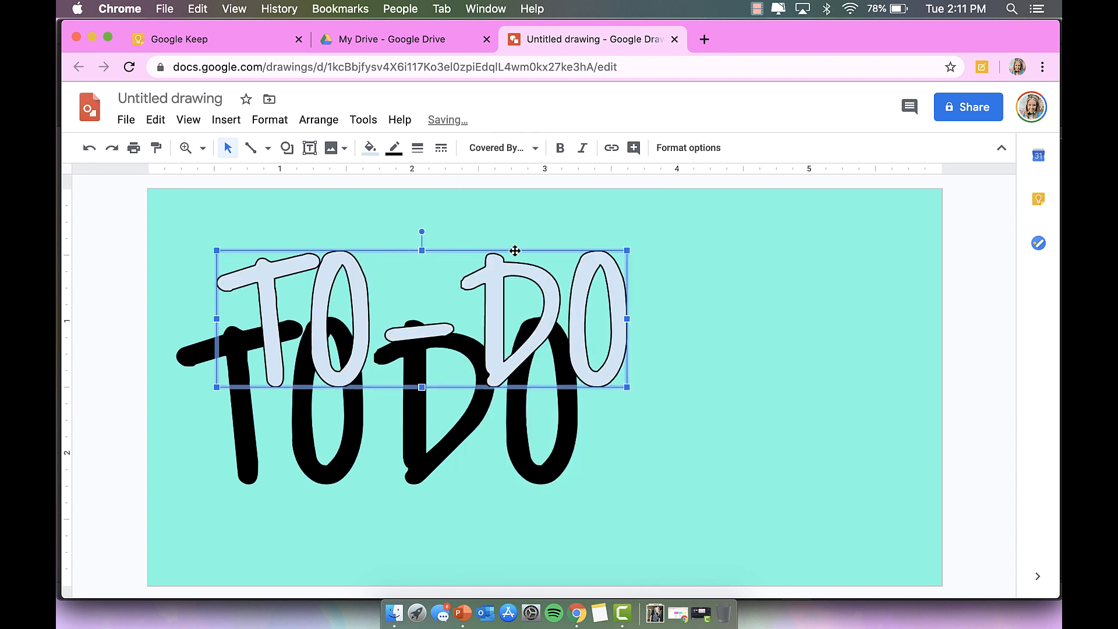
Fill the TO-DO word art with white and review its outline color and weight options.
{"action": "left_click", "coordinate": [369, 147]}
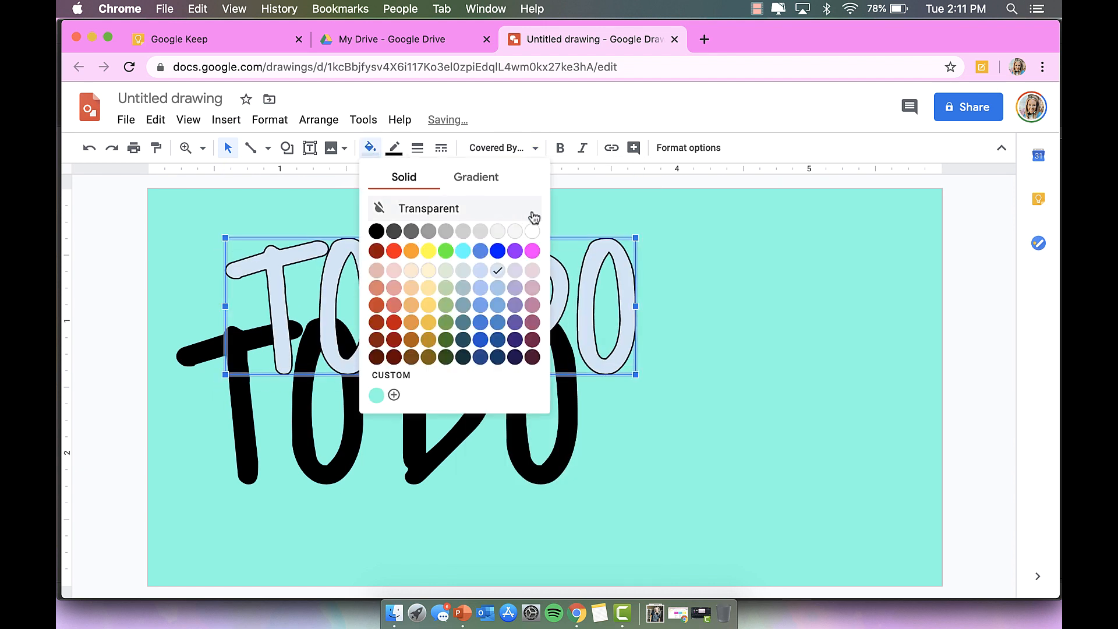
{"action": "left_click", "coordinate": [531, 233]}
{"action": "left_click", "coordinate": [394, 147]}
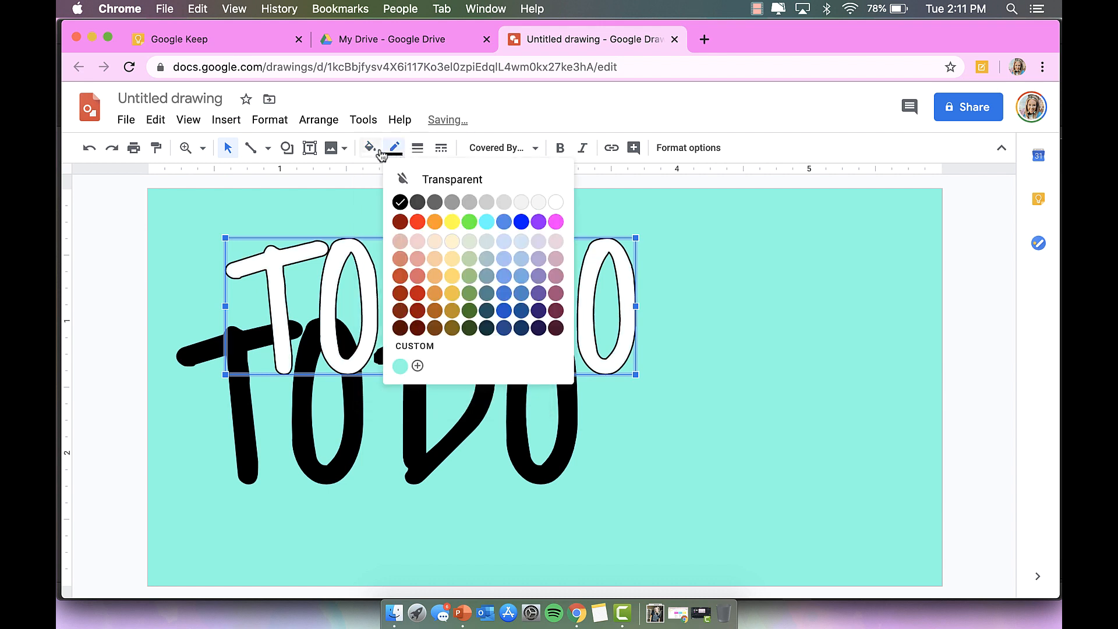
{"action": "left_click", "coordinate": [370, 148]}
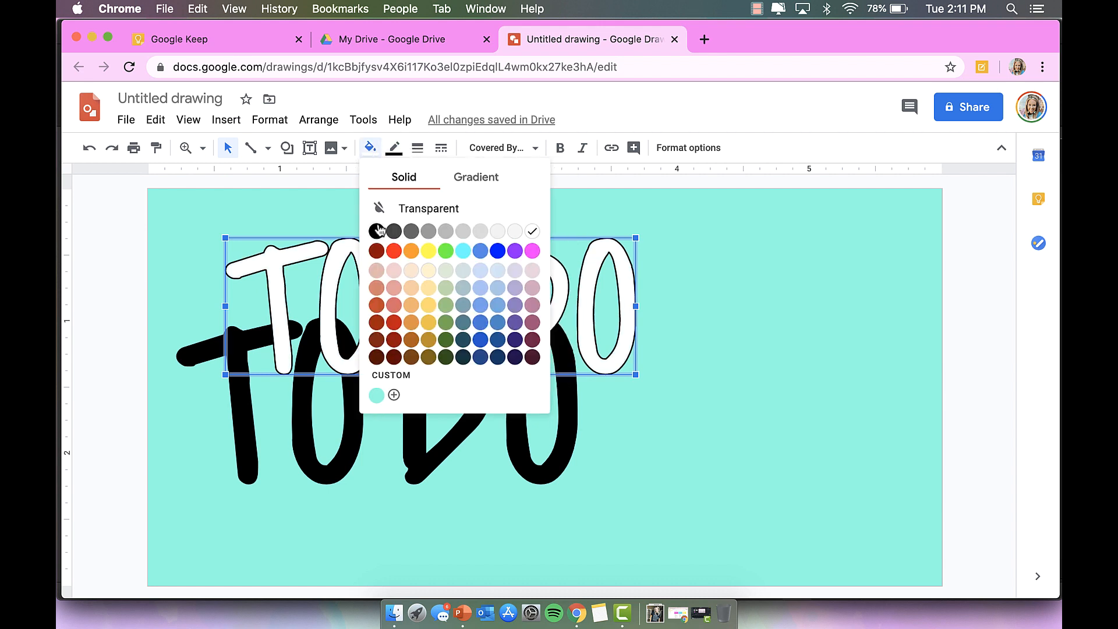
{"action": "left_click", "coordinate": [395, 147]}
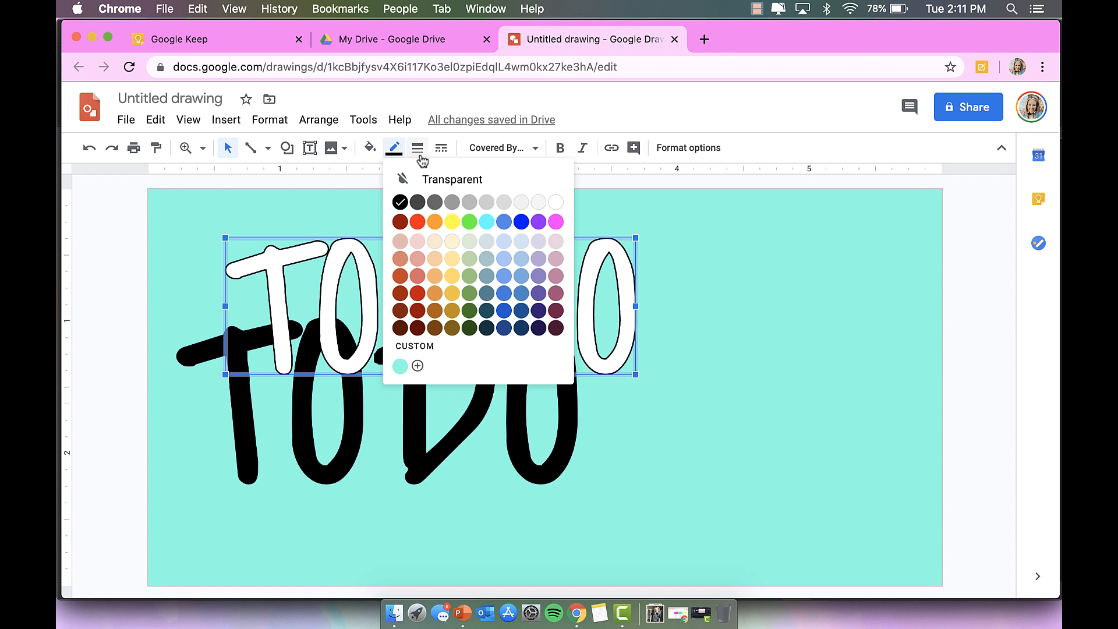
{"action": "left_click", "coordinate": [420, 153]}
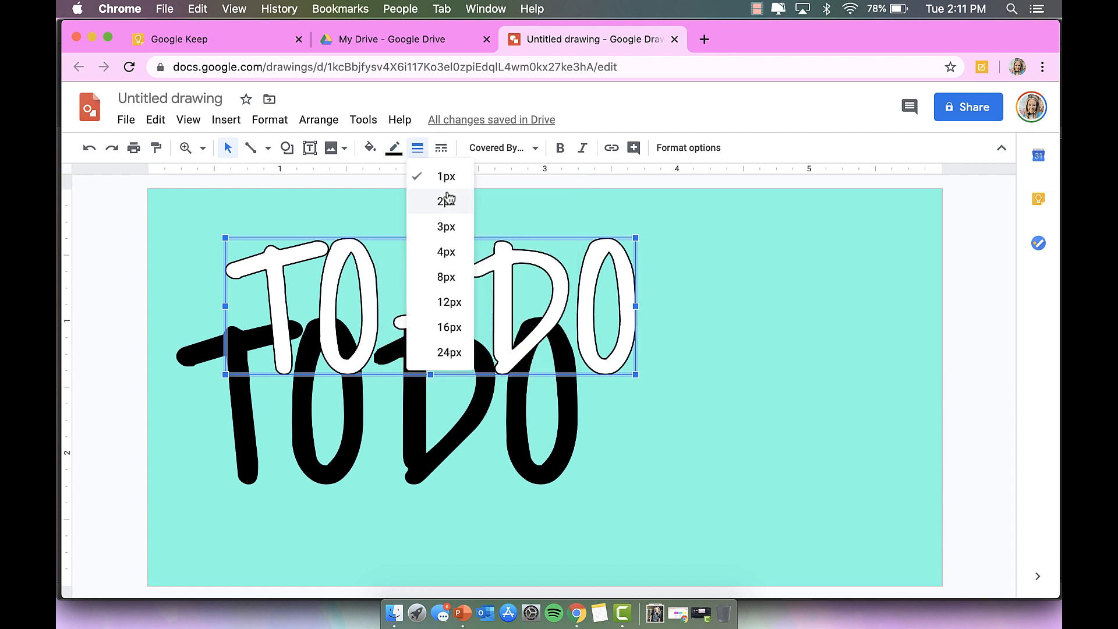
Try dotted, dashed, long-dashed and dash-dot outlines on the TO-DO word art, and return to a solid outline.
{"action": "left_click", "coordinate": [441, 149]}
{"action": "left_click", "coordinate": [464, 204]}
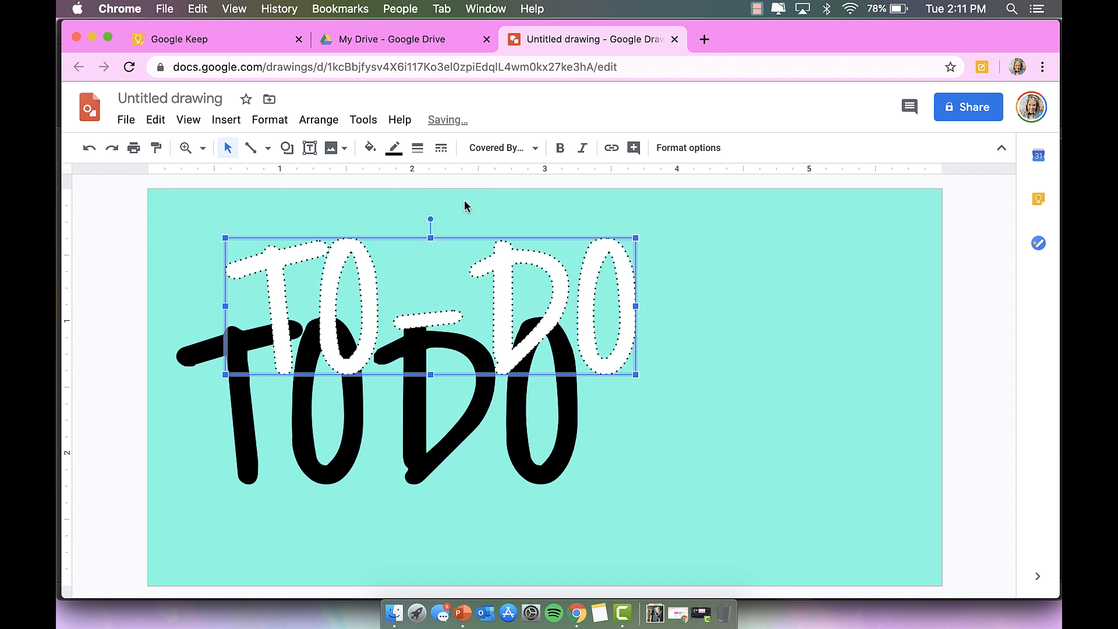
{"action": "left_click", "coordinate": [441, 149]}
{"action": "left_click", "coordinate": [459, 225]}
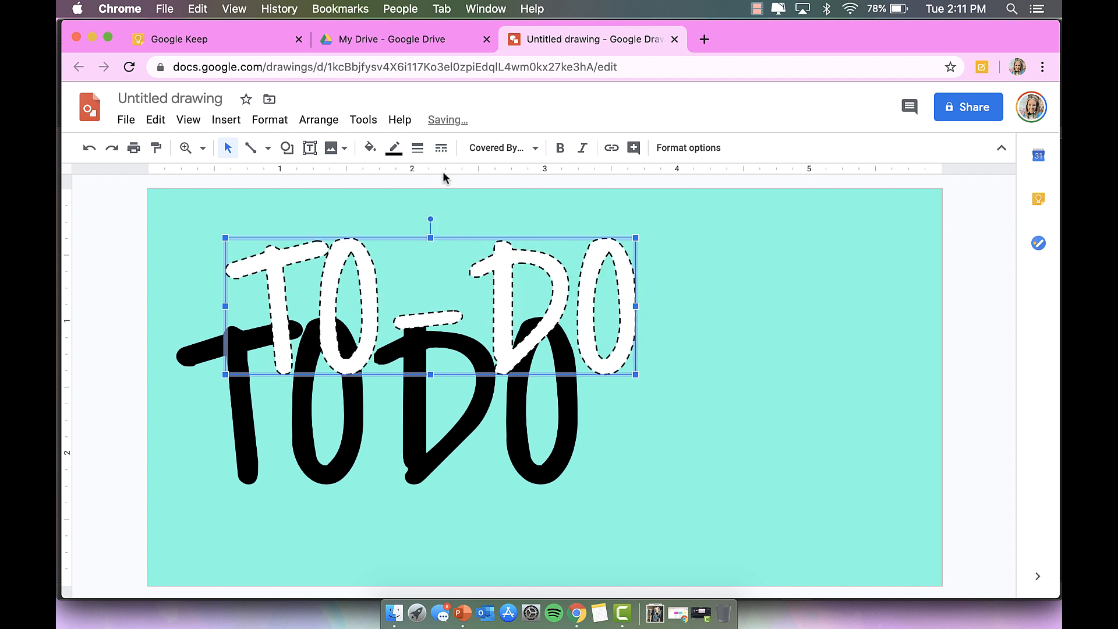
{"action": "left_click", "coordinate": [441, 149]}
{"action": "left_click", "coordinate": [475, 270]}
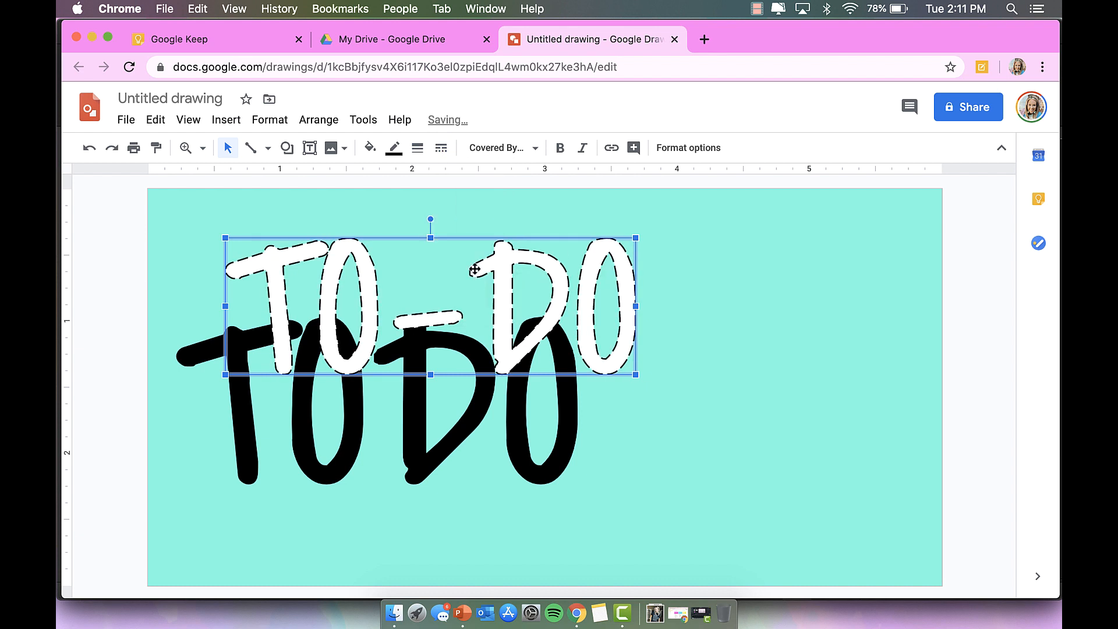
{"action": "left_click", "coordinate": [441, 149]}
{"action": "left_click", "coordinate": [478, 250]}
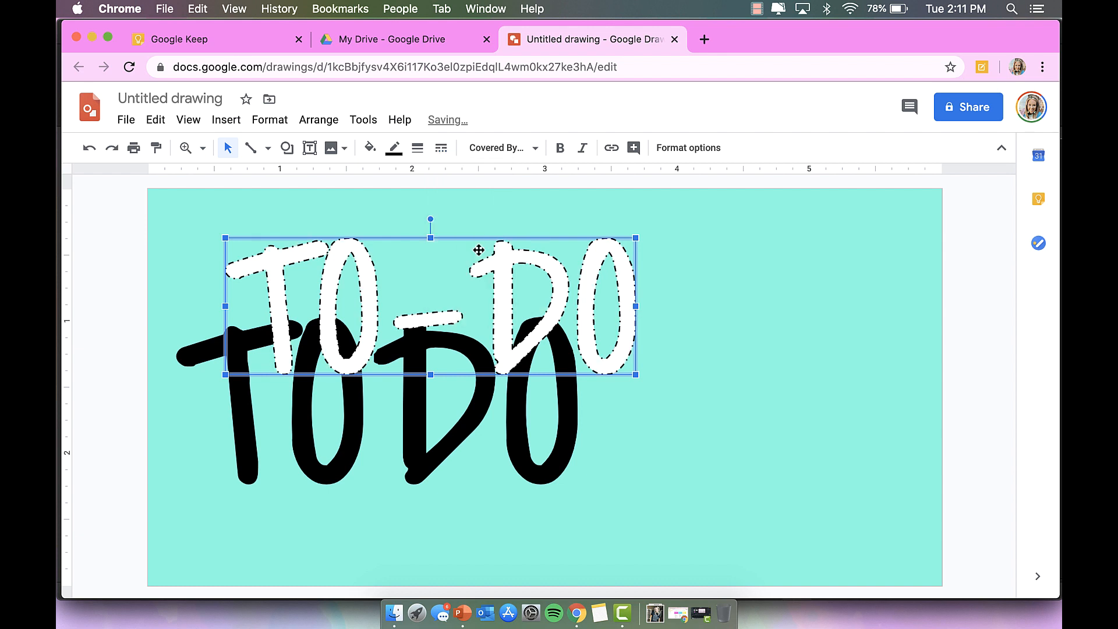
{"action": "left_click", "coordinate": [441, 149]}
{"action": "left_click", "coordinate": [474, 179]}
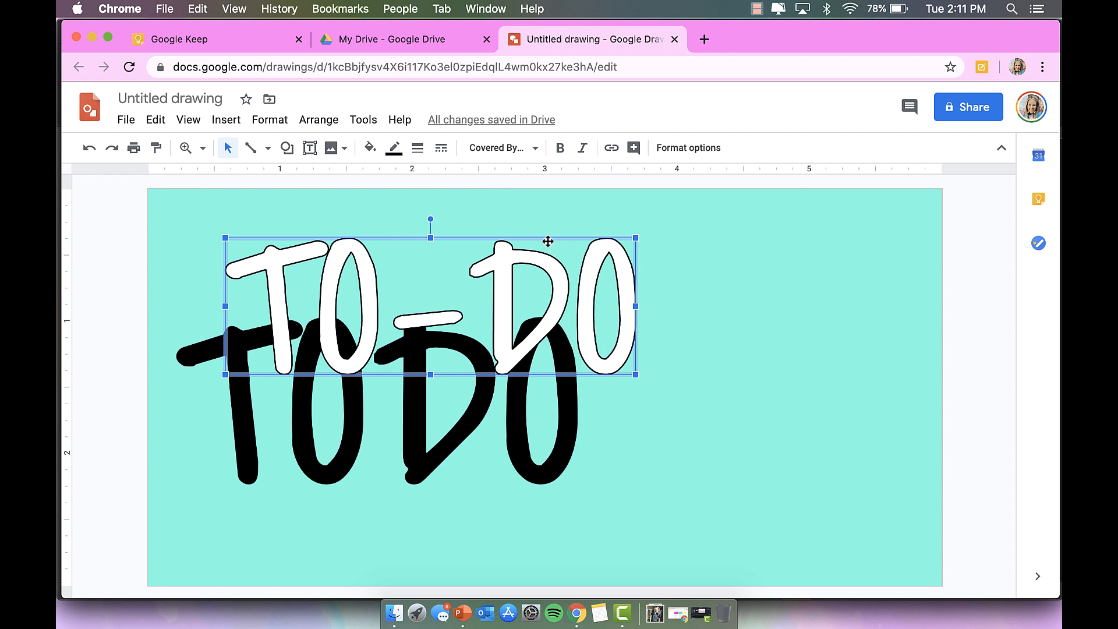
Shift the TO-DO word art to the right, and try a drop shadow on it before removing the shadow.
{"action": "left_click_drag", "start_coordinate": [546, 243], "coordinate": [695, 240]}
{"action": "left_click", "coordinate": [688, 147]}
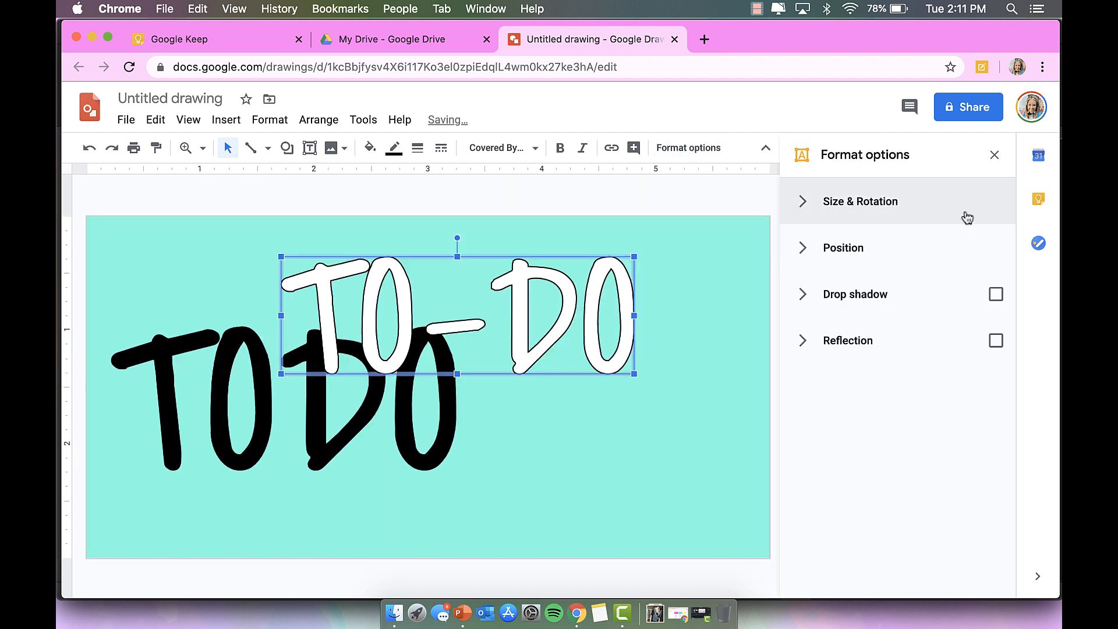
{"action": "left_click", "coordinate": [995, 294]}
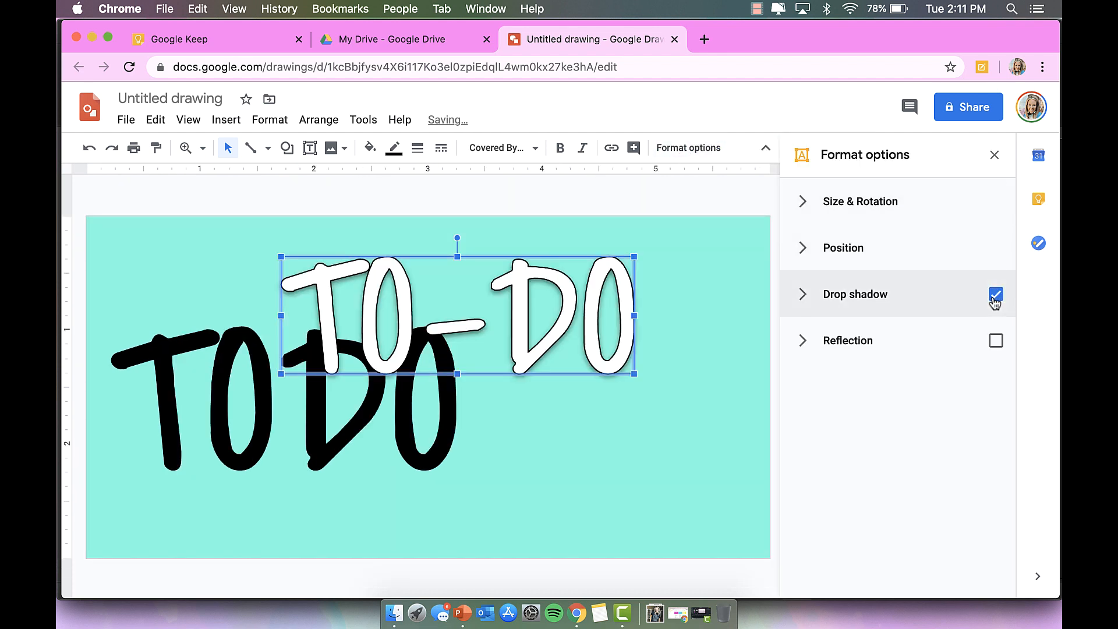
{"action": "left_click", "coordinate": [996, 295]}
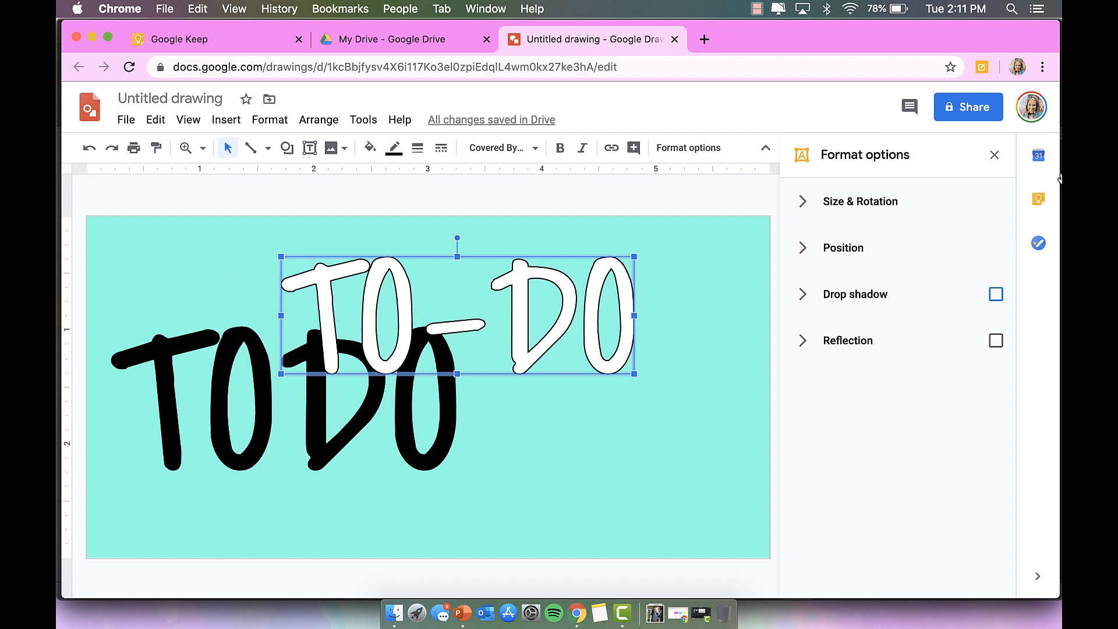
Delete the black TODO text box behind the word art.
{"action": "left_click", "coordinate": [170, 343]}
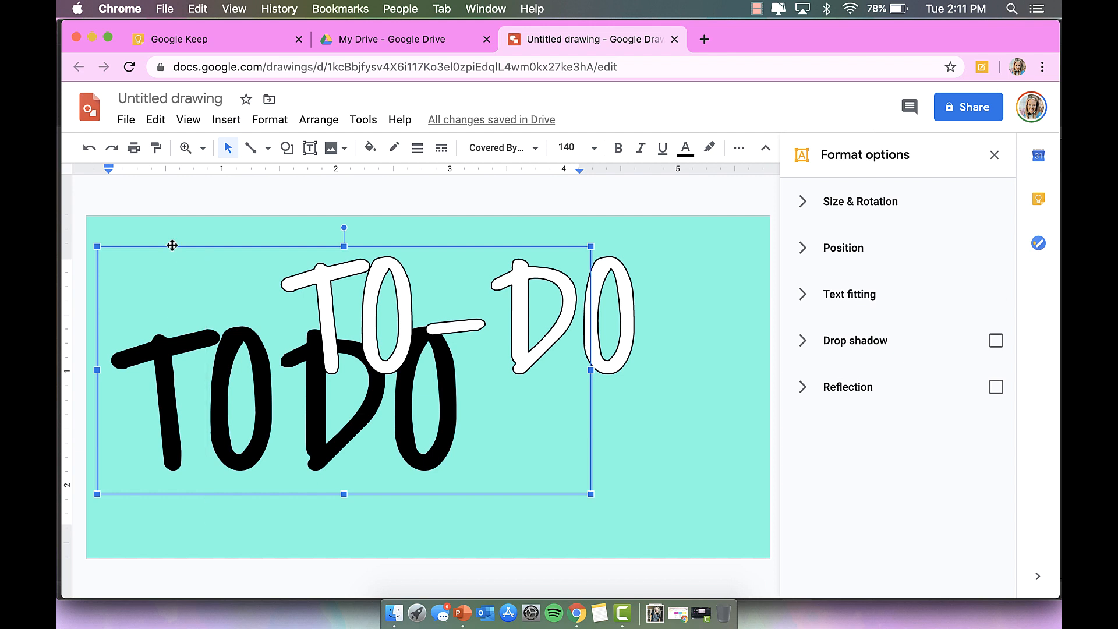
{"action": "left_click", "coordinate": [224, 247]}
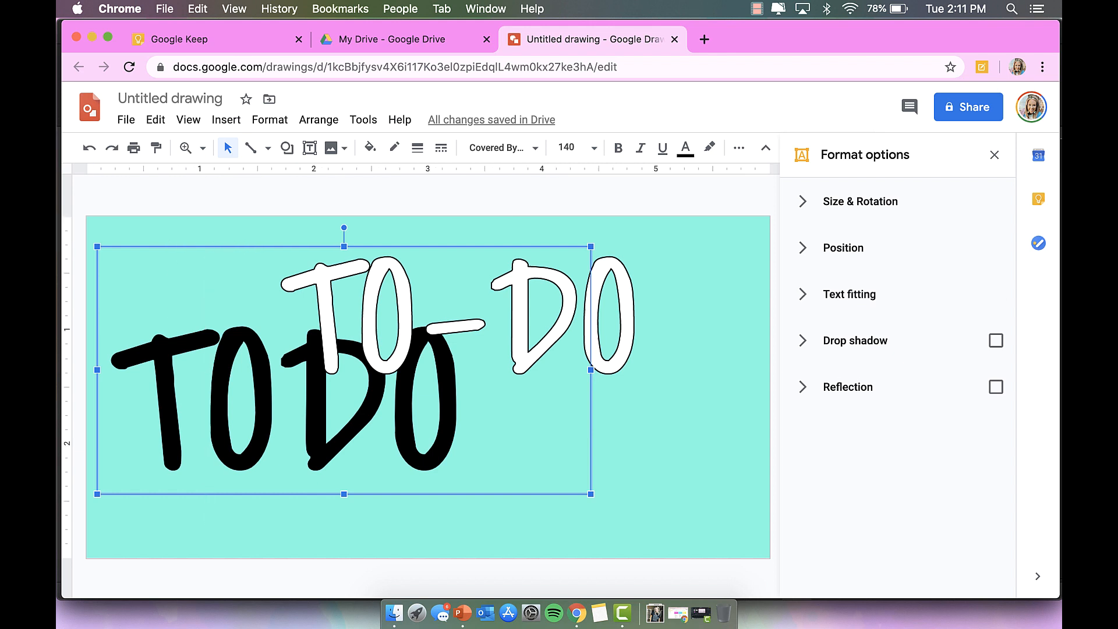
{"action": "key", "text": "Delete"}
Enlarge the TO-DO word art and place it in the left part of the canvas, leaving space beside it.
{"action": "left_click", "coordinate": [441, 296]}
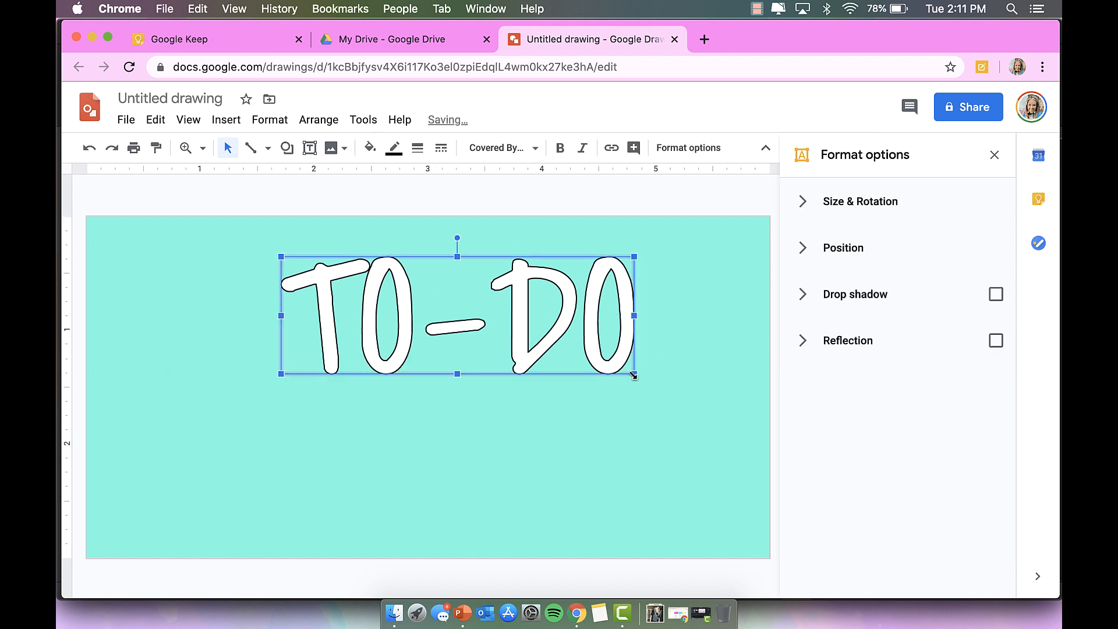
{"action": "mouse_move", "coordinate": [634, 374]}
{"action": "left_mouse_down"}
{"action": "mouse_move", "coordinate": [724, 448]}
{"action": "mouse_move", "coordinate": [752, 501]}
{"action": "left_mouse_up"}
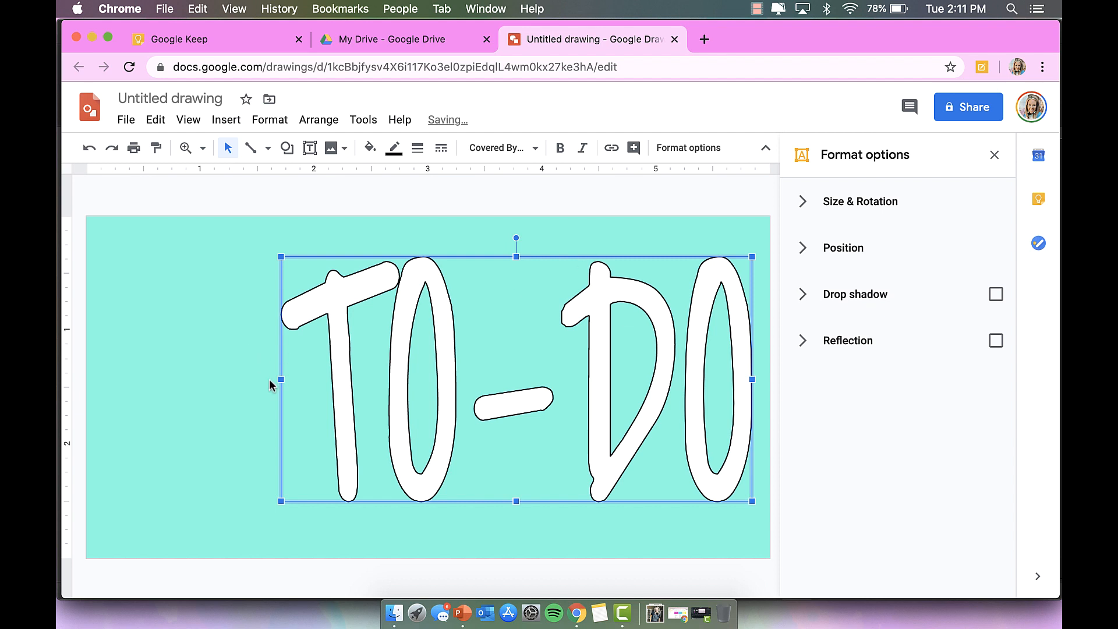
{"action": "key", "text": "super+z"}
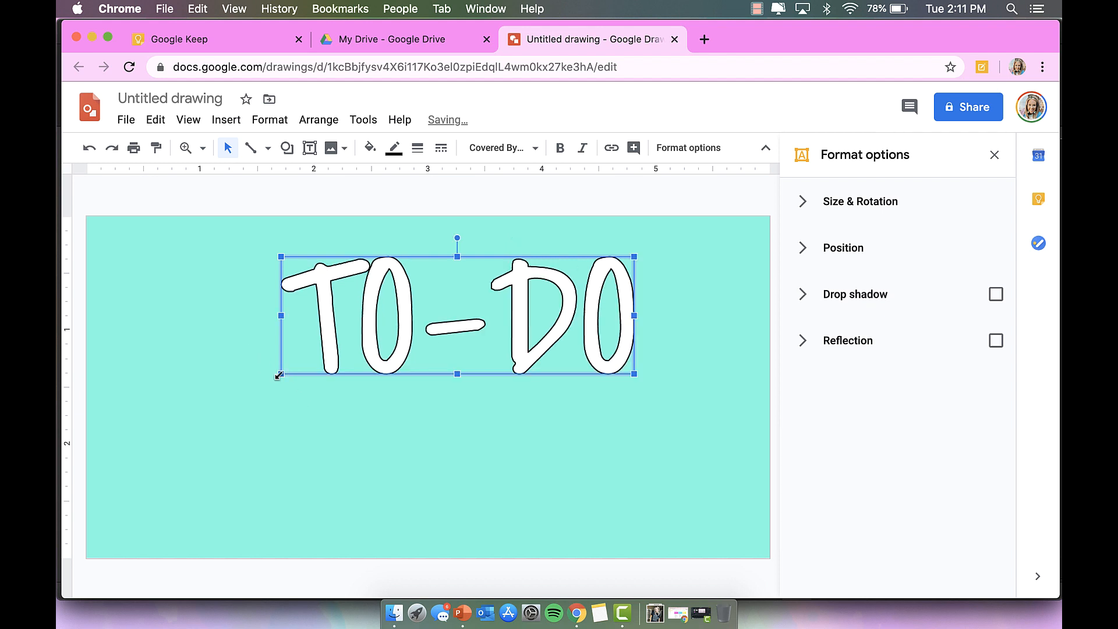
{"action": "mouse_move", "coordinate": [279, 375]}
{"action": "left_mouse_down"}
{"action": "mouse_move", "coordinate": [250, 377]}
{"action": "mouse_move", "coordinate": [208, 435]}
{"action": "left_mouse_up"}
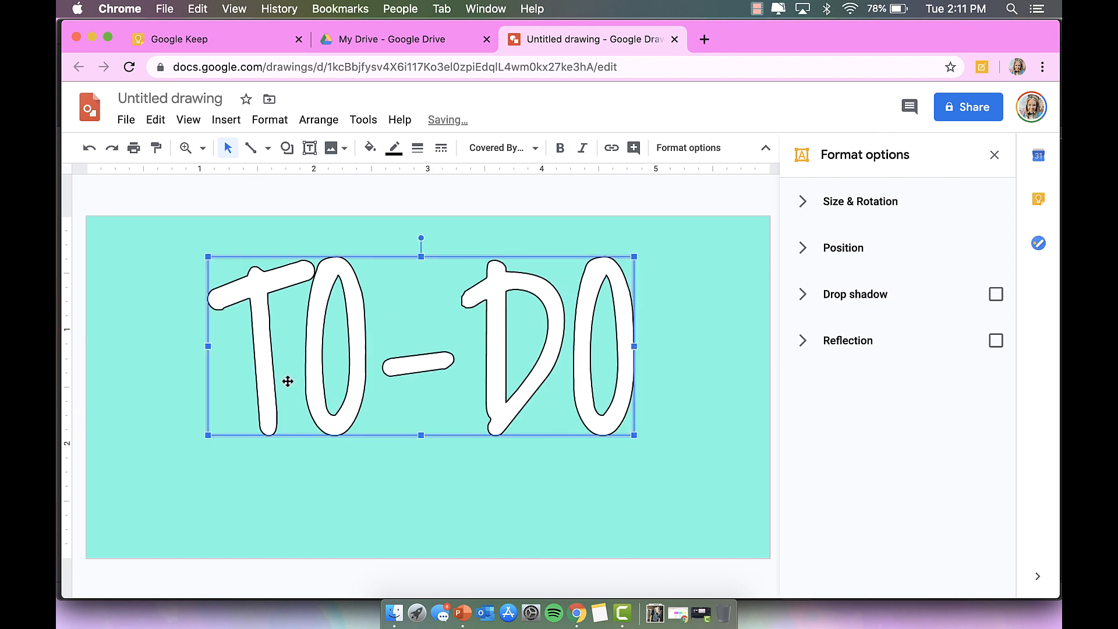
{"action": "left_click_drag", "start_coordinate": [432, 256], "coordinate": [331, 303]}
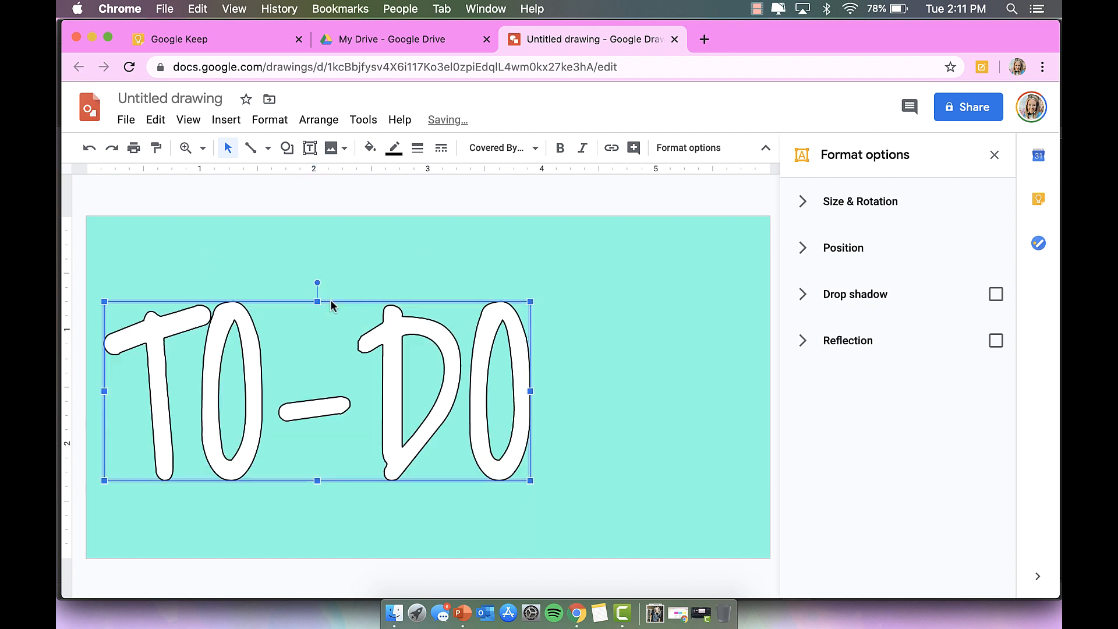
Apply a drop shadow to the TO-DO word art and close its format options.
{"action": "left_click", "coordinate": [994, 295]}
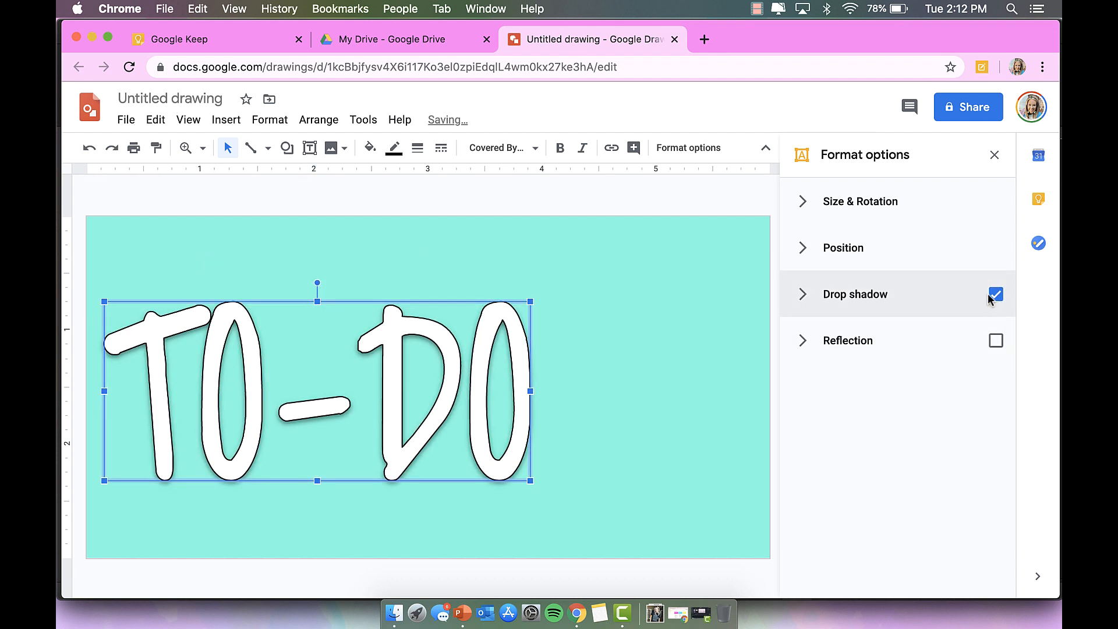
{"action": "left_click", "coordinate": [989, 152]}
{"action": "left_click", "coordinate": [227, 245]}
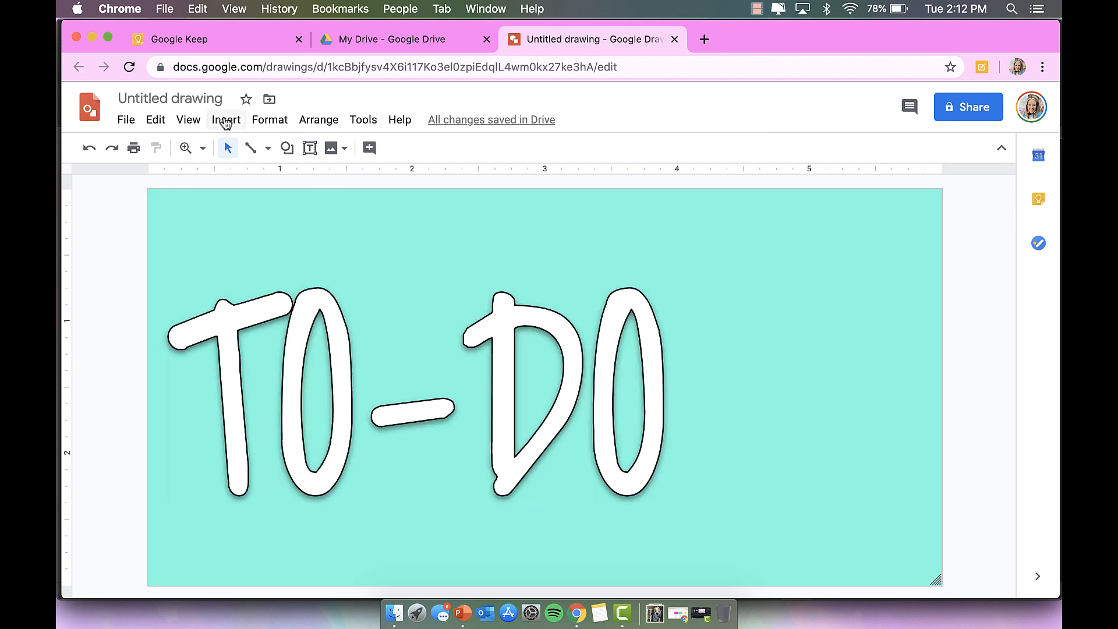
Search the web for a "checklist icon" image from within the drawing.
{"action": "left_click", "coordinate": [226, 119]}
{"action": "mouse_move", "coordinate": [367, 148]}
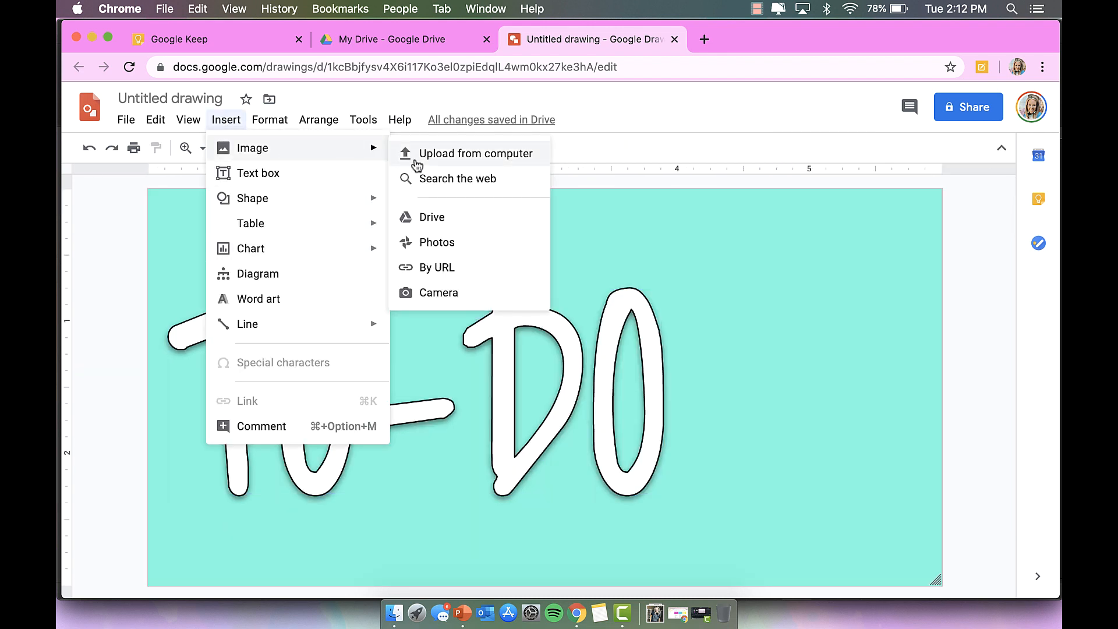
{"action": "left_click", "coordinate": [450, 181]}
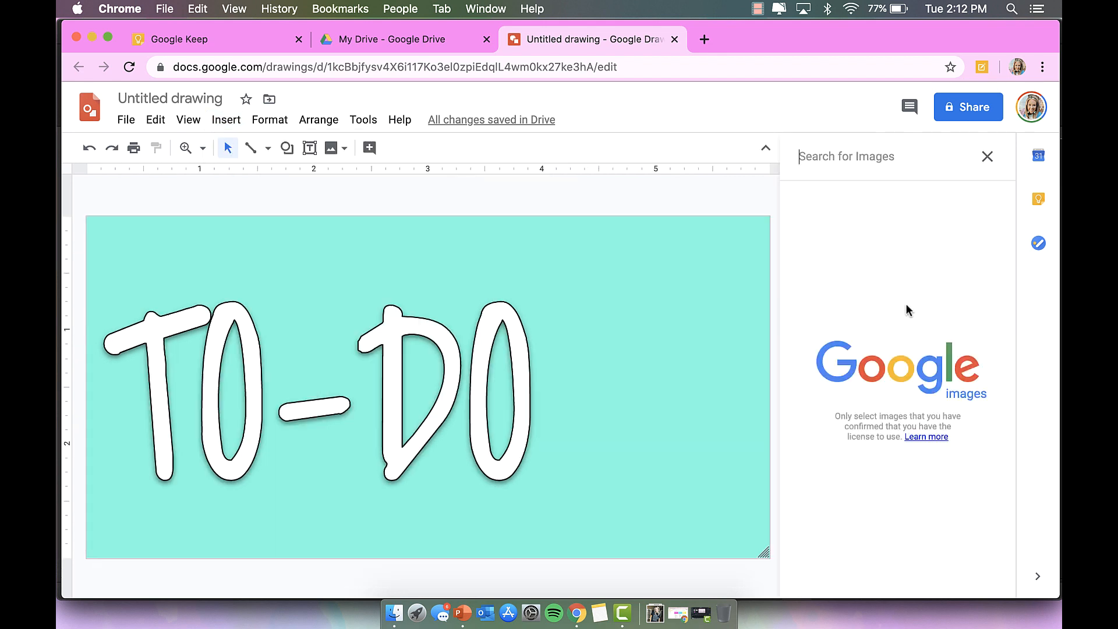
{"action": "type", "text": "l"}
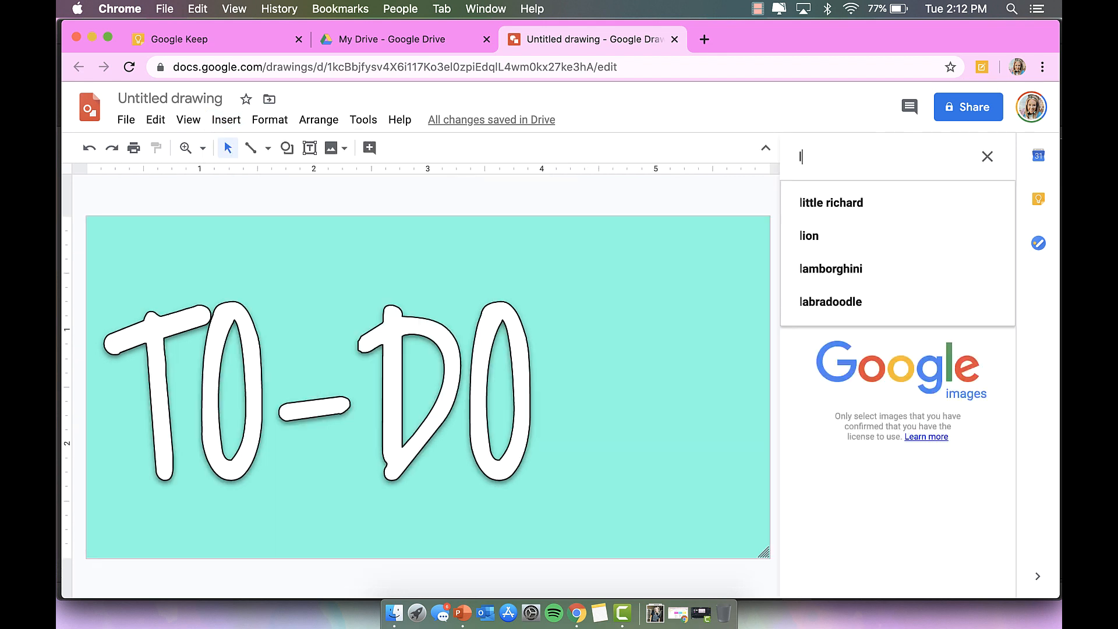
{"action": "key", "text": "BackSpace"}
{"action": "type", "text": "checklis"}
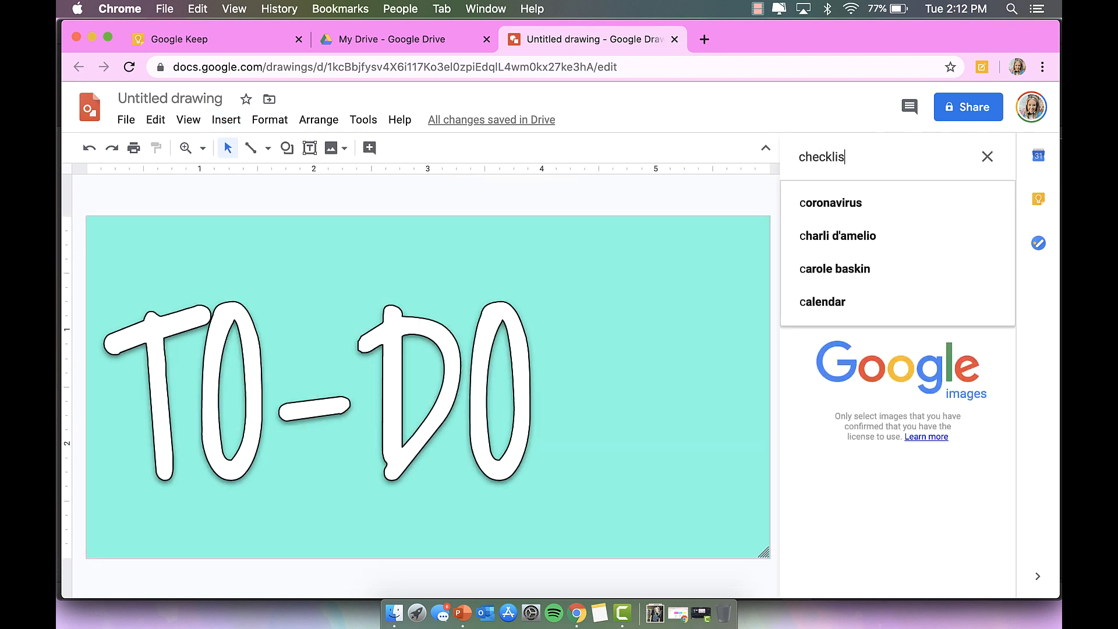
{"action": "type", "text": "t icon"}
{"action": "key", "text": "Return"}
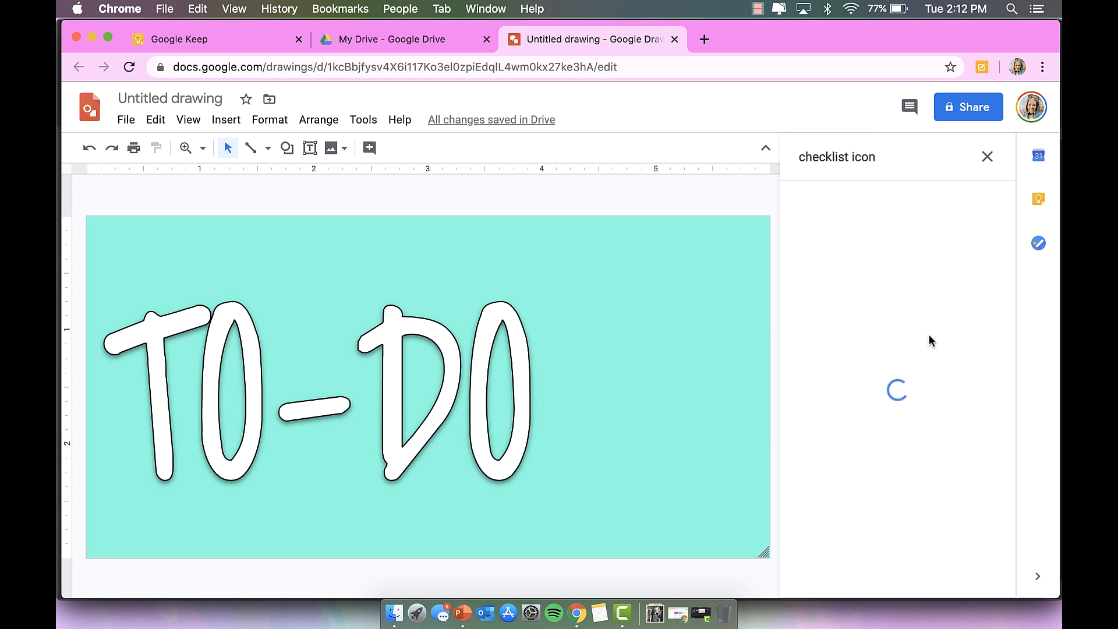
Insert the black-and-white clipboard checklist image from the search results and shrink it to fit beside the TO-DO word art.
{"action": "scroll", "coordinate": [932, 355], "scroll_direction": "down", "scroll_amount": 3}
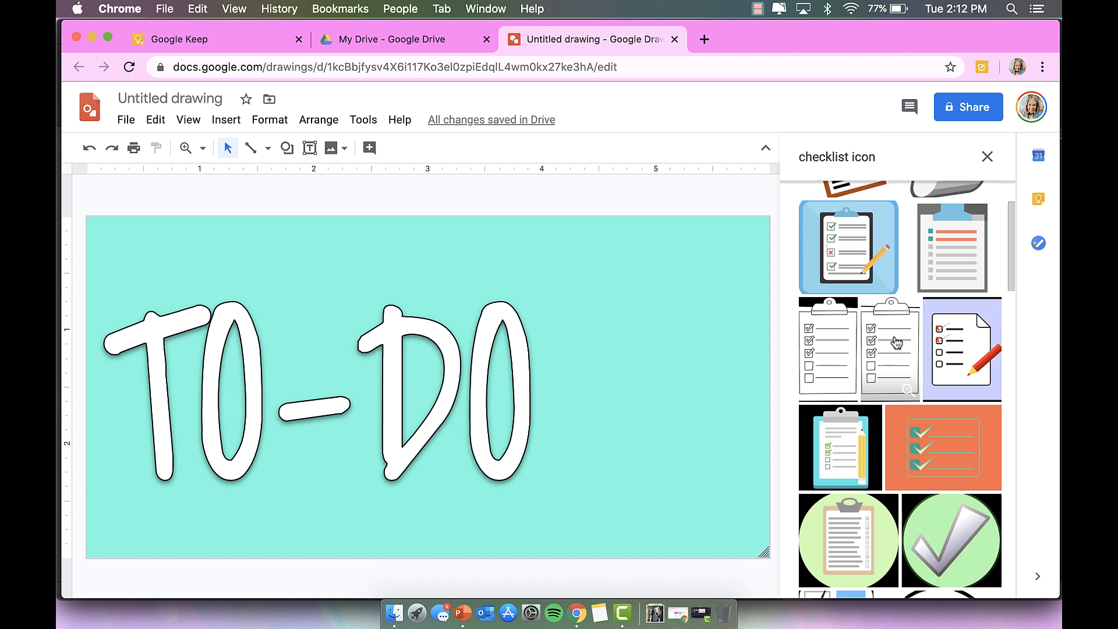
{"action": "left_click", "coordinate": [900, 366]}
{"action": "left_click", "coordinate": [974, 581]}
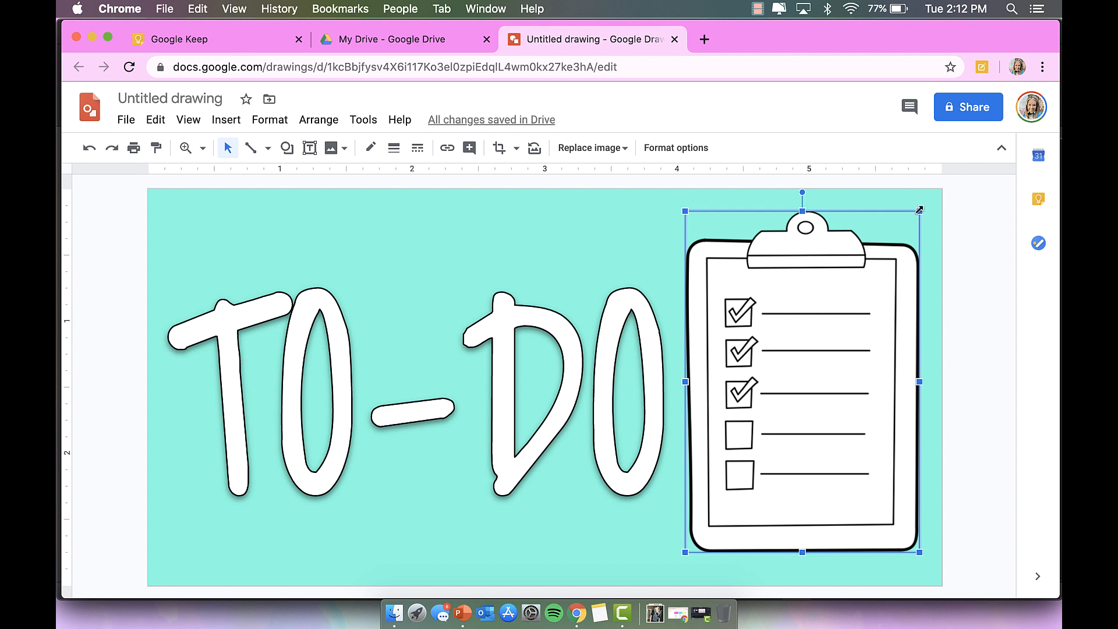
{"action": "left_click_drag", "start_coordinate": [919, 210], "coordinate": [842, 324]}
{"action": "left_click_drag", "start_coordinate": [784, 387], "coordinate": [844, 338]}
Apply a drop shadow to the clipboard image and close its format options.
{"action": "left_click", "coordinate": [665, 153]}
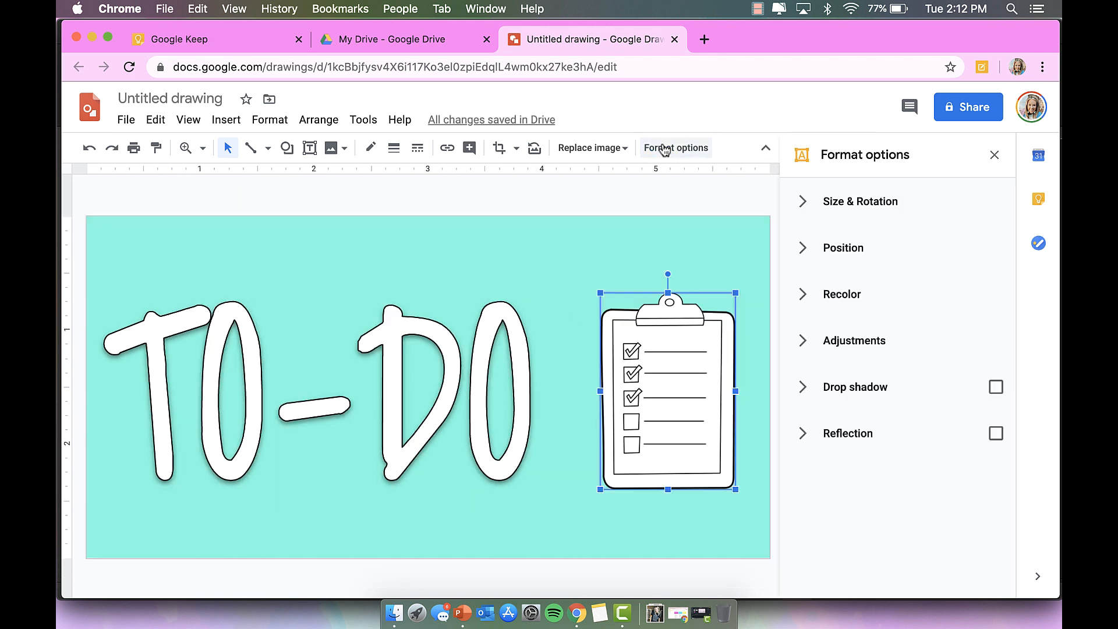
{"action": "left_click", "coordinate": [995, 387]}
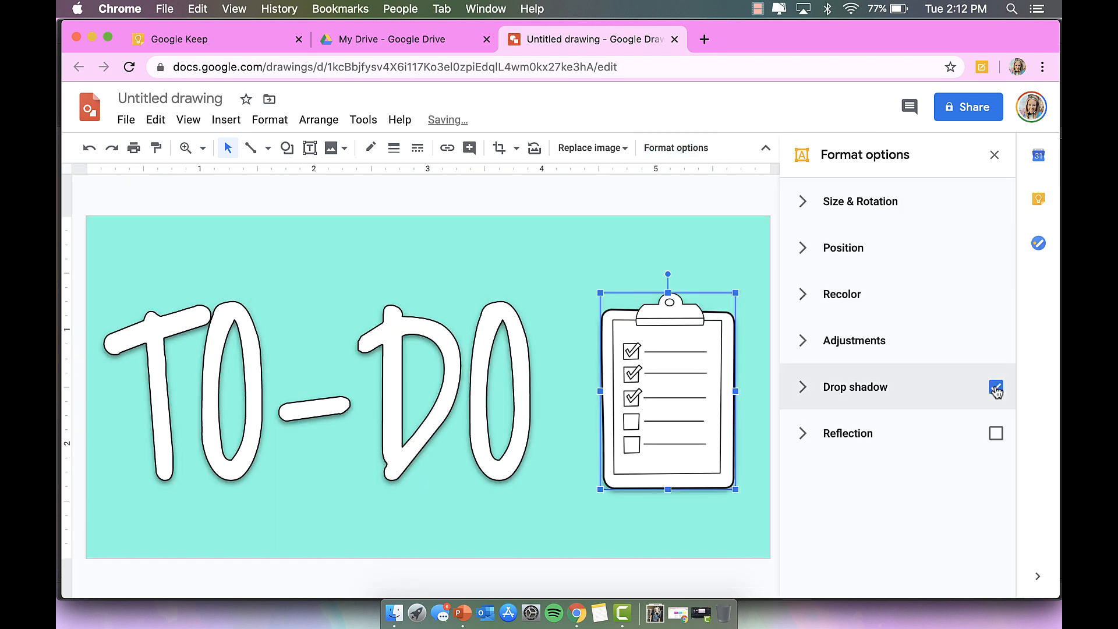
{"action": "left_click", "coordinate": [714, 495]}
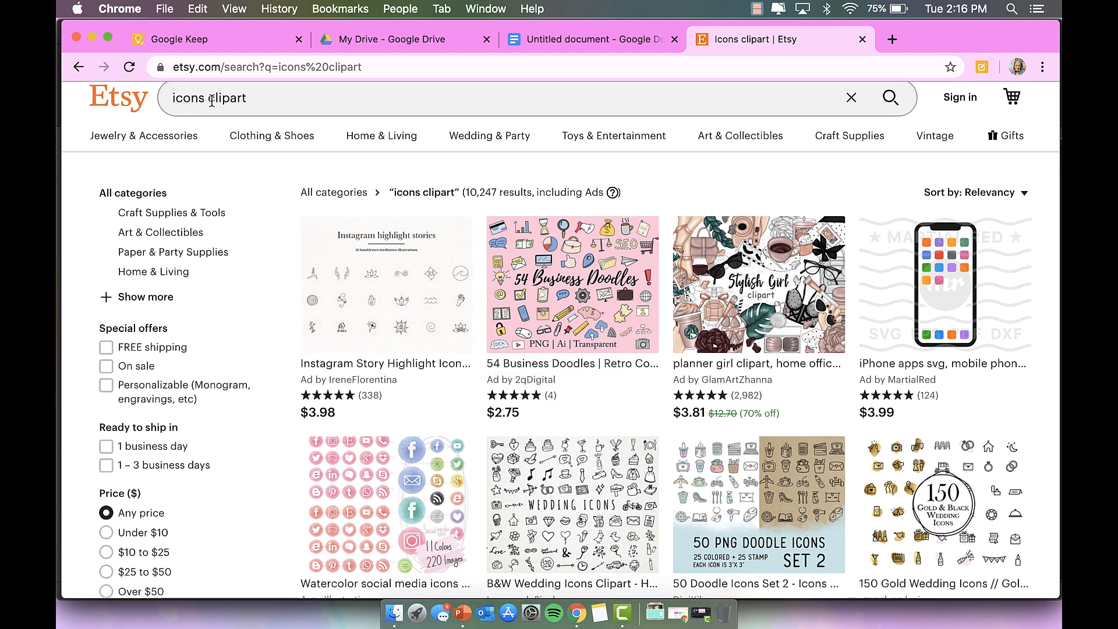
Browse the Etsy search results for "icons clipart" to compare the icon sets and their prices.
{"action": "scroll", "coordinate": [429, 302], "scroll_direction": "down", "scroll_amount": 2}
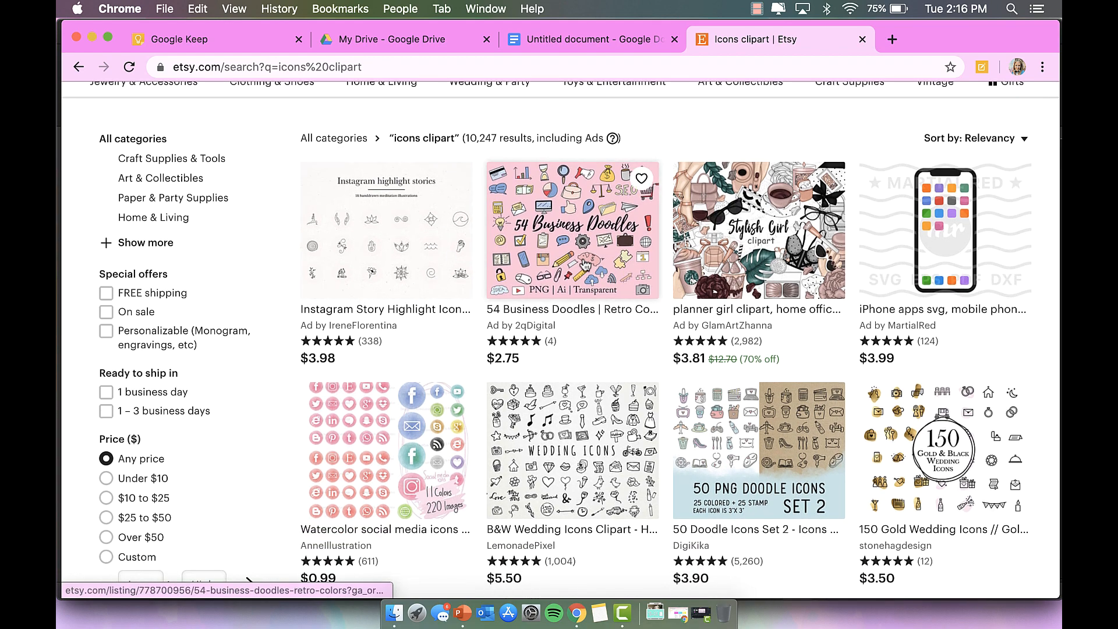
{"action": "scroll", "coordinate": [757, 454], "scroll_direction": "down", "scroll_amount": 4}
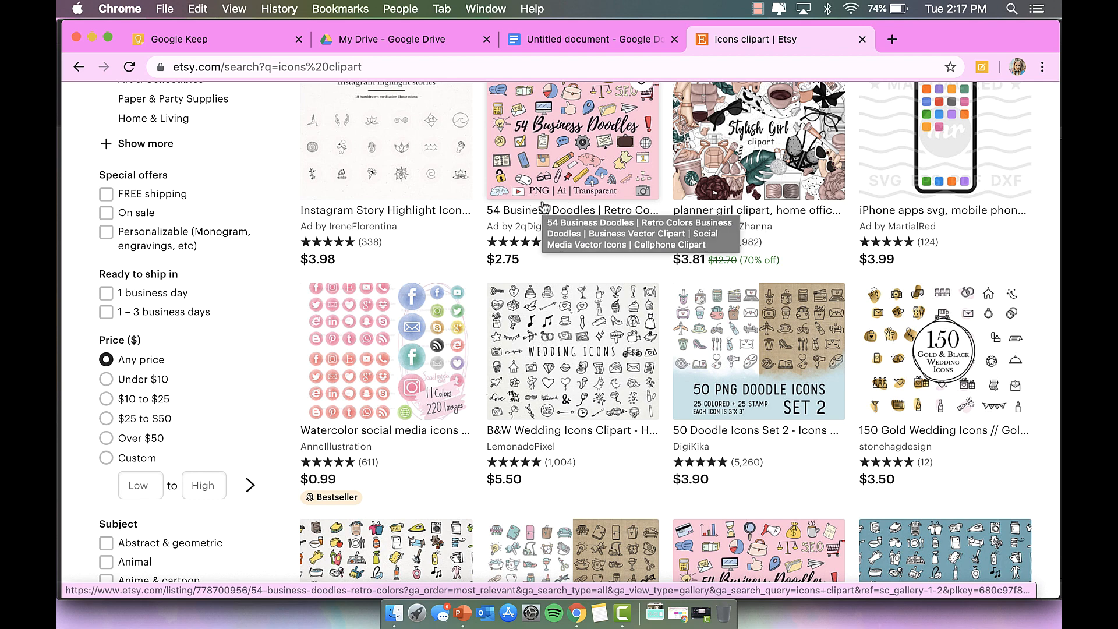
{"action": "scroll", "coordinate": [568, 374], "scroll_direction": "down", "scroll_amount": 1}
{"action": "scroll", "coordinate": [569, 374], "scroll_direction": "down", "scroll_amount": 3}
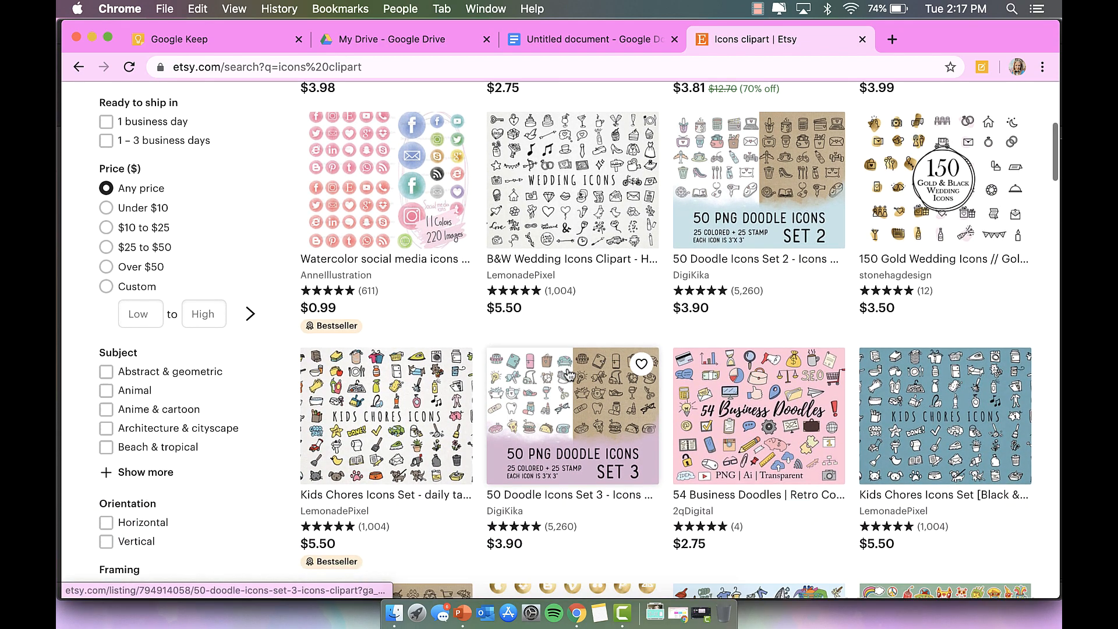
{"action": "scroll", "coordinate": [569, 374], "scroll_direction": "down", "scroll_amount": 5}
{"action": "scroll", "coordinate": [569, 374], "scroll_direction": "down", "scroll_amount": 8}
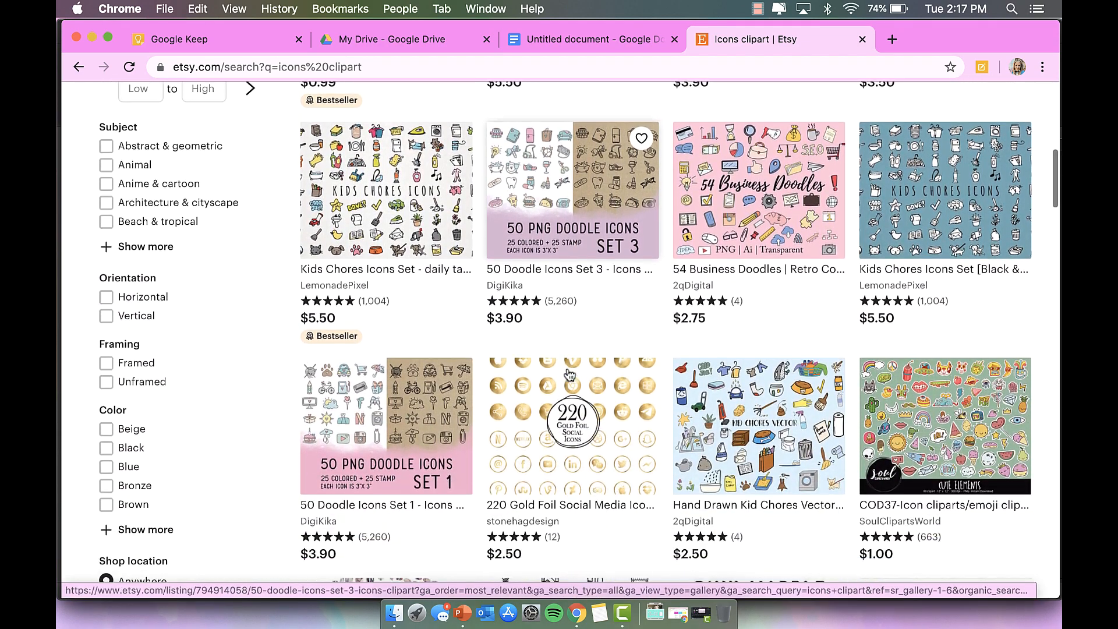
{"action": "scroll", "coordinate": [570, 375], "scroll_direction": "up", "scroll_amount": 15}
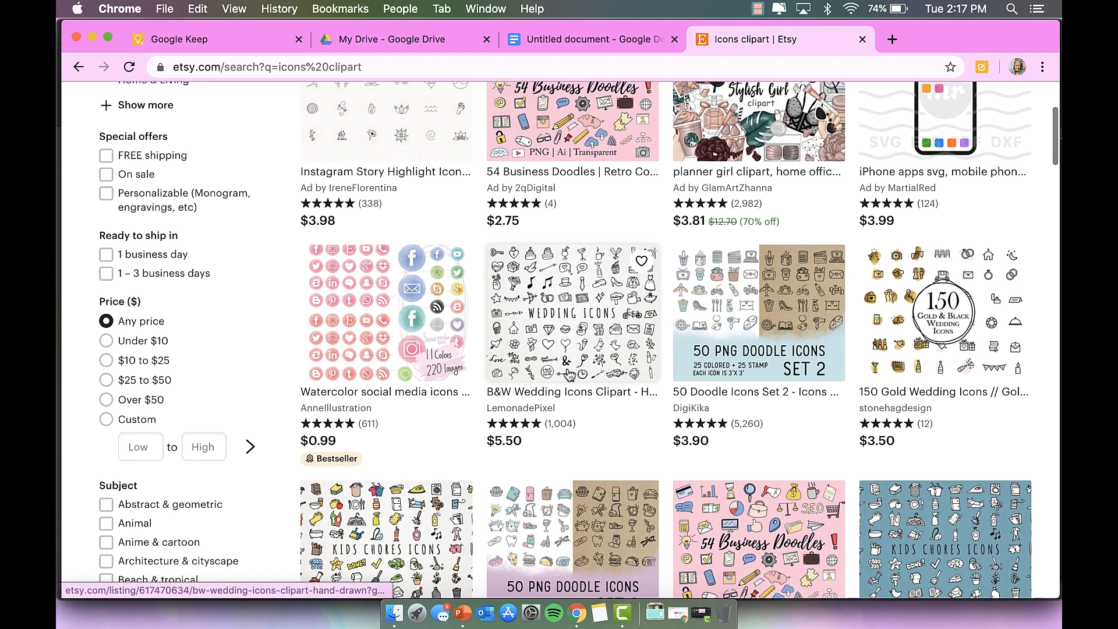
{"action": "scroll", "coordinate": [569, 375], "scroll_direction": "up", "scroll_amount": 3}
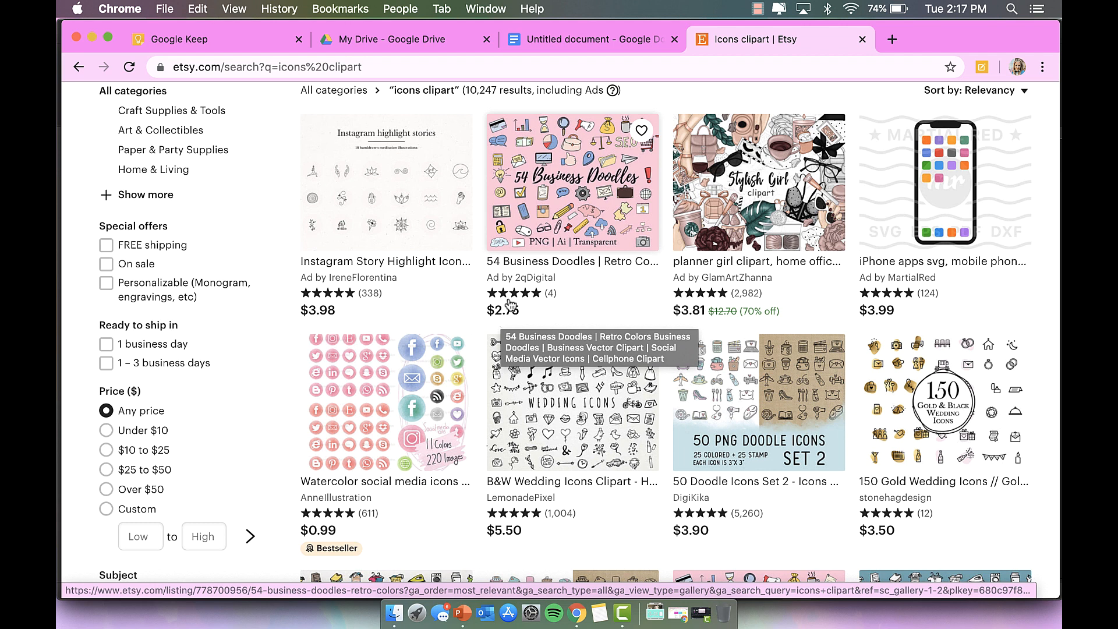
{"action": "scroll", "coordinate": [593, 201], "scroll_direction": "up", "scroll_amount": 1}
{"action": "scroll", "coordinate": [592, 201], "scroll_direction": "up", "scroll_amount": 1}
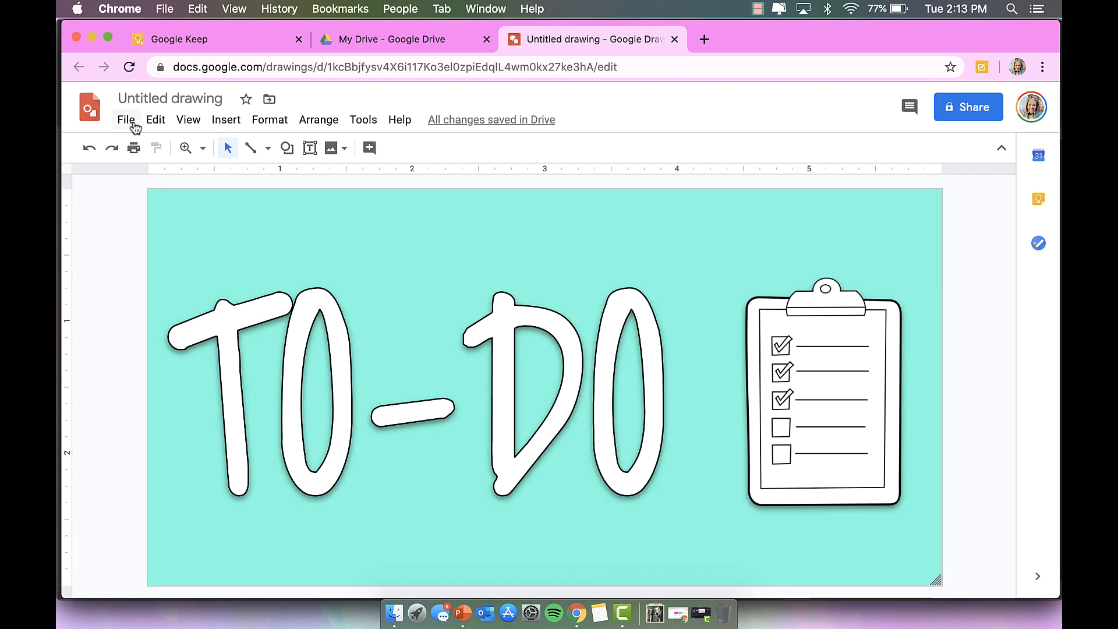
Download the TO-DO header drawing as a PNG image and close the drawing.
{"action": "left_click", "coordinate": [127, 121]}
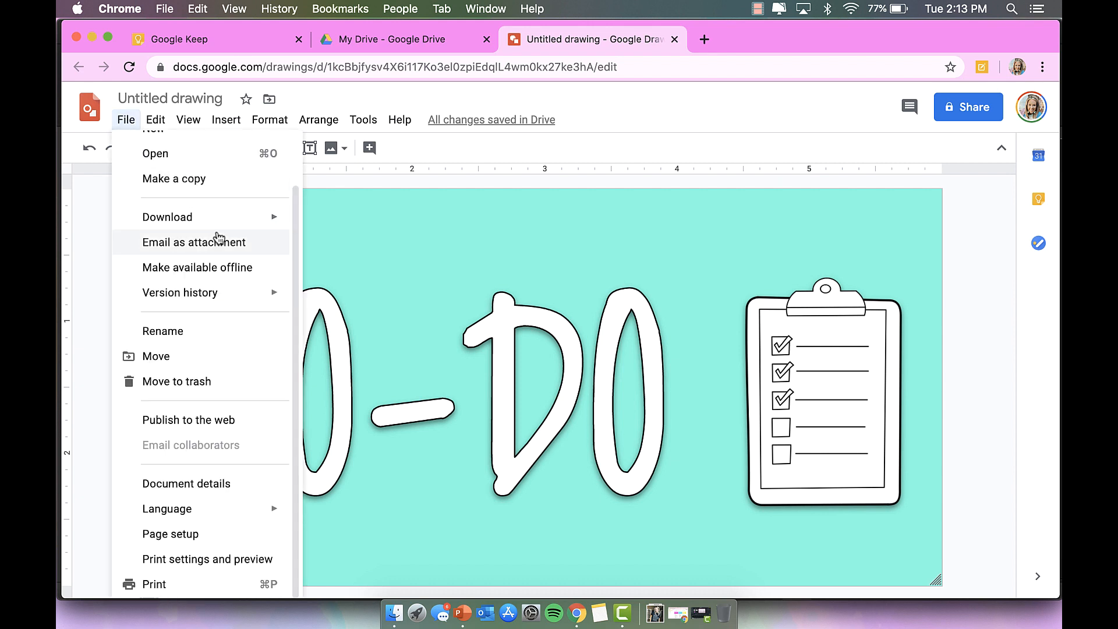
{"action": "scroll", "coordinate": [220, 216], "scroll_direction": "up", "scroll_amount": 2}
{"action": "mouse_move", "coordinate": [212, 281]}
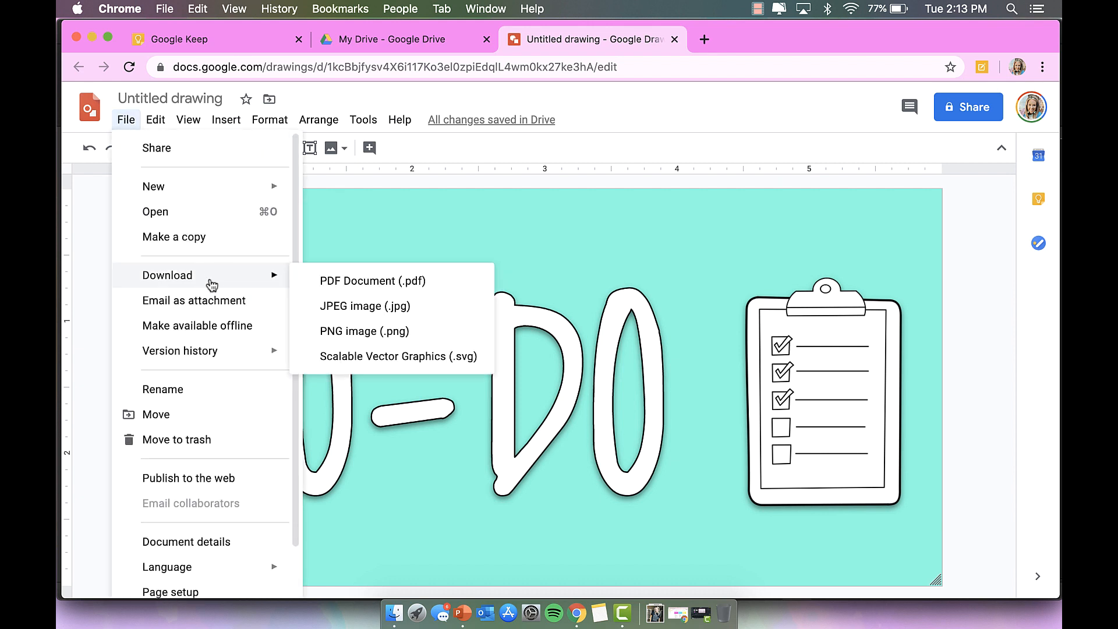
{"action": "left_click", "coordinate": [428, 329]}
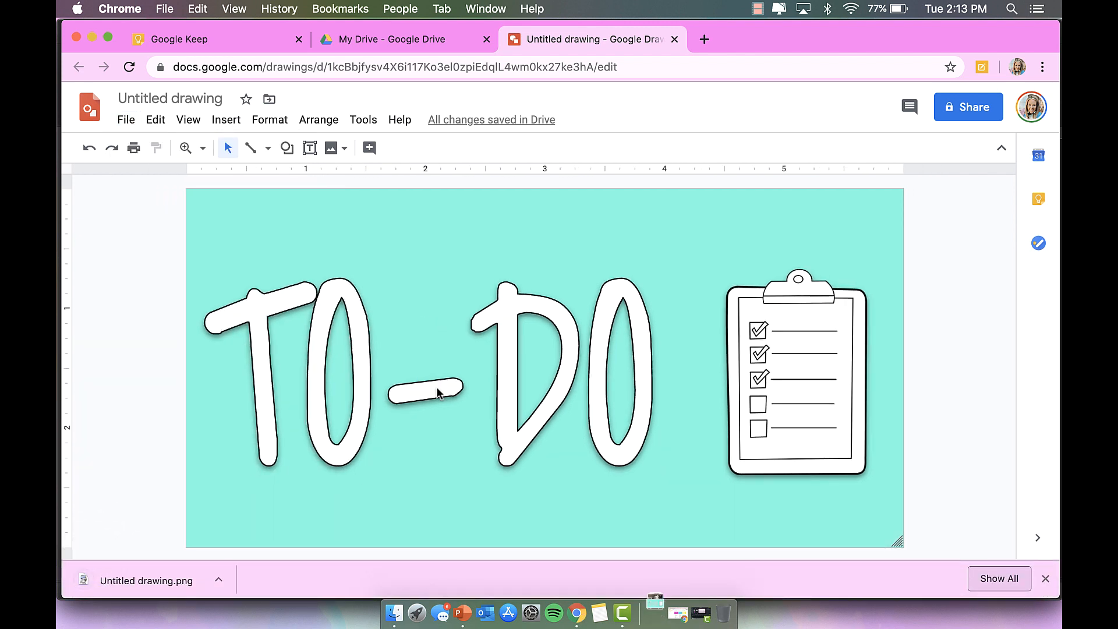
{"action": "left_click", "coordinate": [674, 39]}
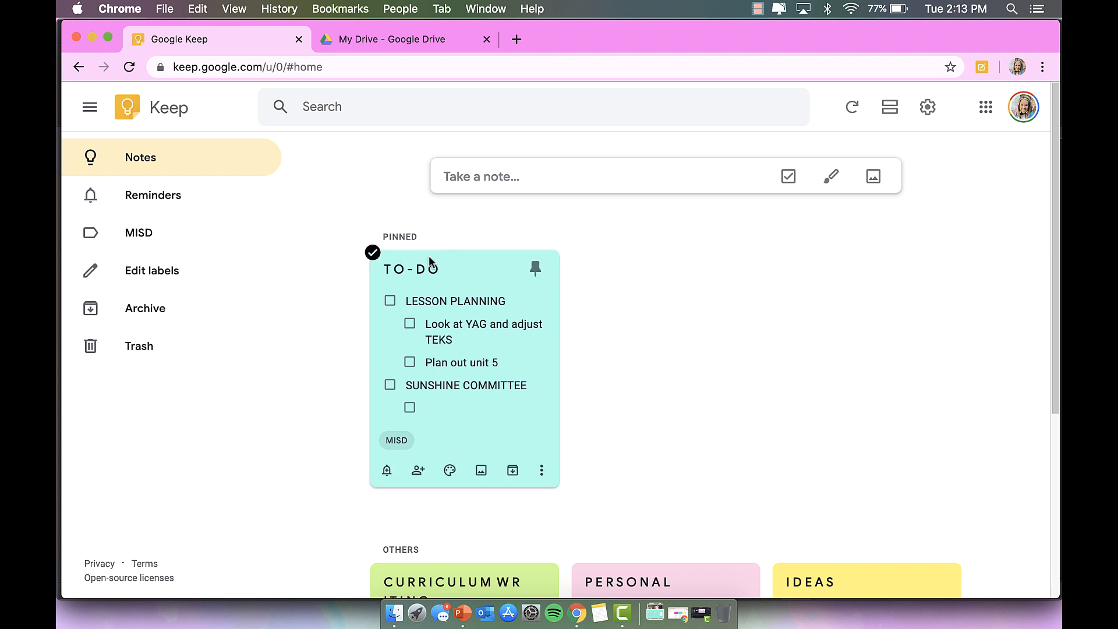
Add Slide1.png from the Google Keep header PowerPoint folder on the Desktop as the TO-DO note's header image.
{"action": "left_click", "coordinate": [481, 471]}
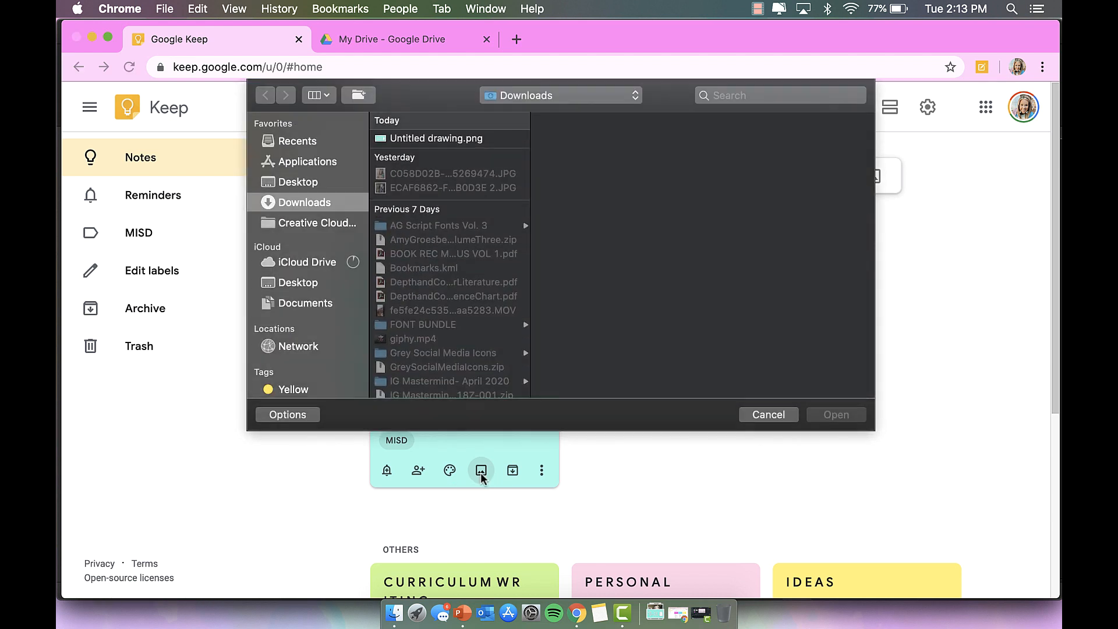
{"action": "left_click", "coordinate": [323, 181]}
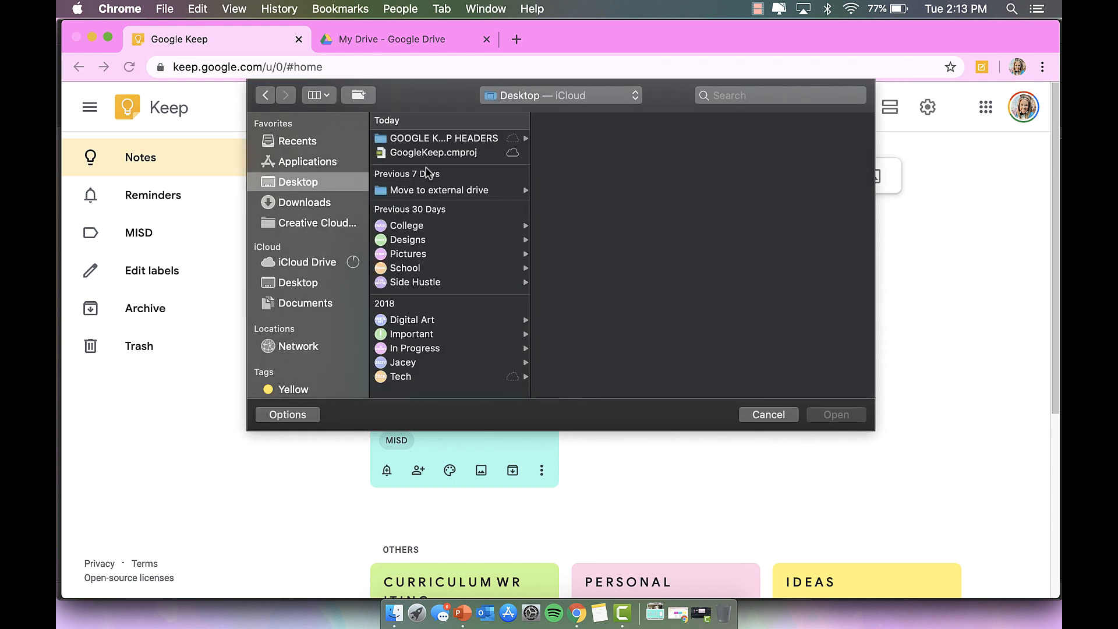
{"action": "left_click", "coordinate": [457, 140]}
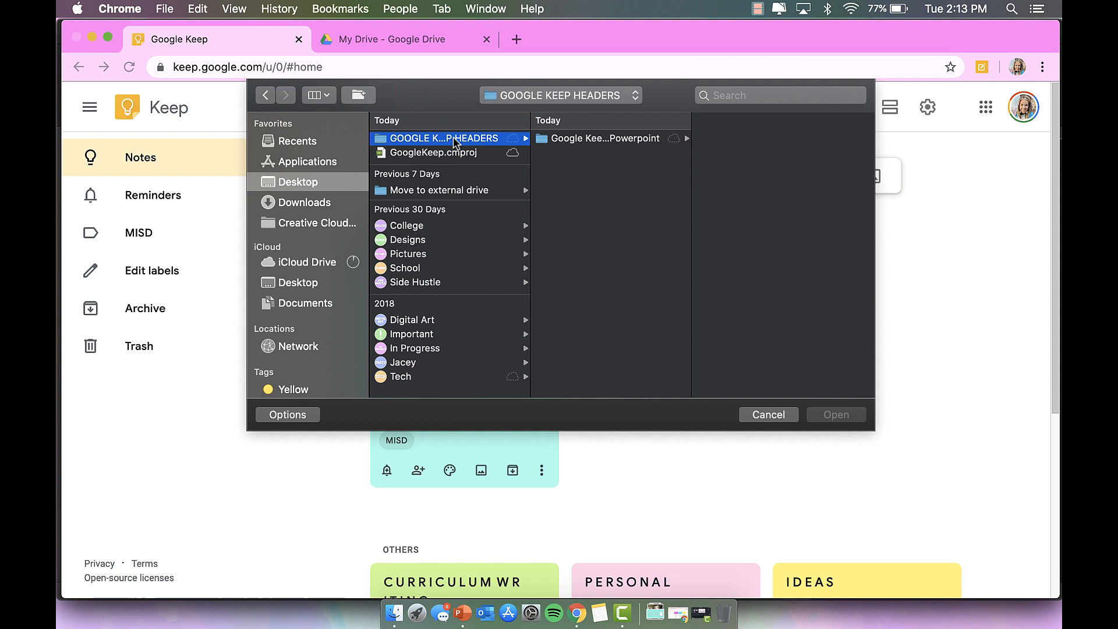
{"action": "left_click", "coordinate": [574, 140]}
{"action": "left_click", "coordinate": [708, 139]}
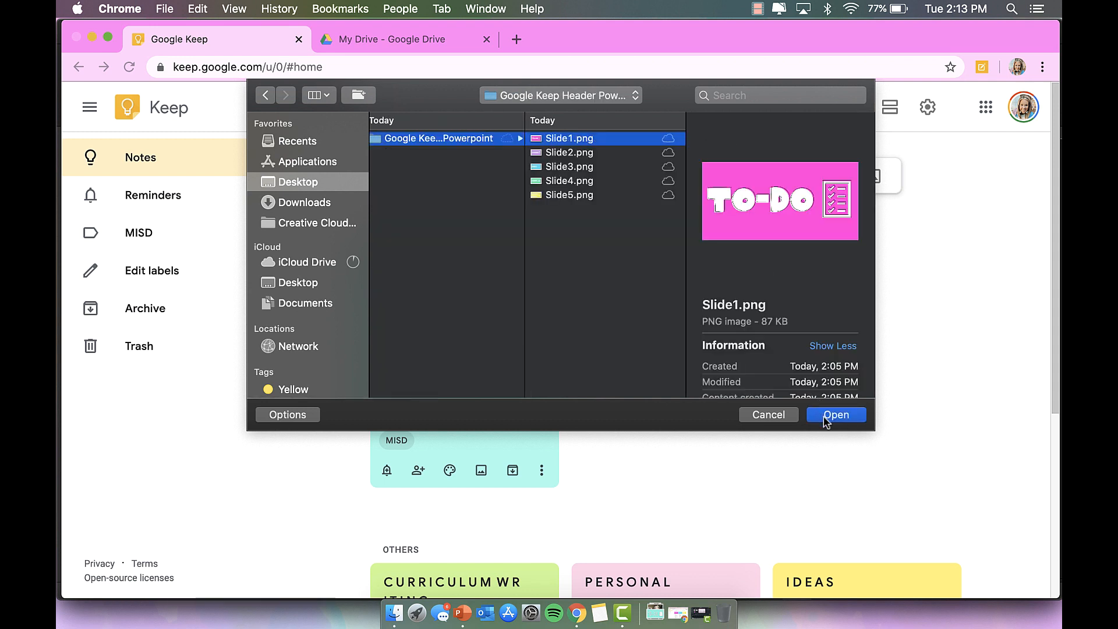
{"action": "left_click", "coordinate": [824, 415]}
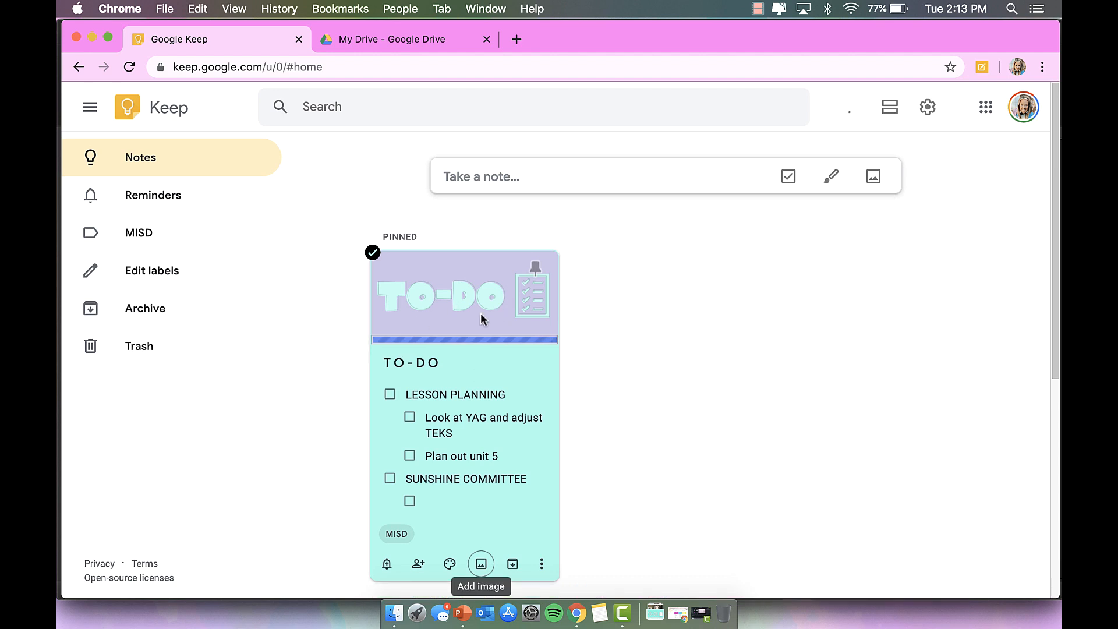
Change the TO-DO note's background color to white.
{"action": "scroll", "coordinate": [467, 302], "scroll_direction": "down", "scroll_amount": 2}
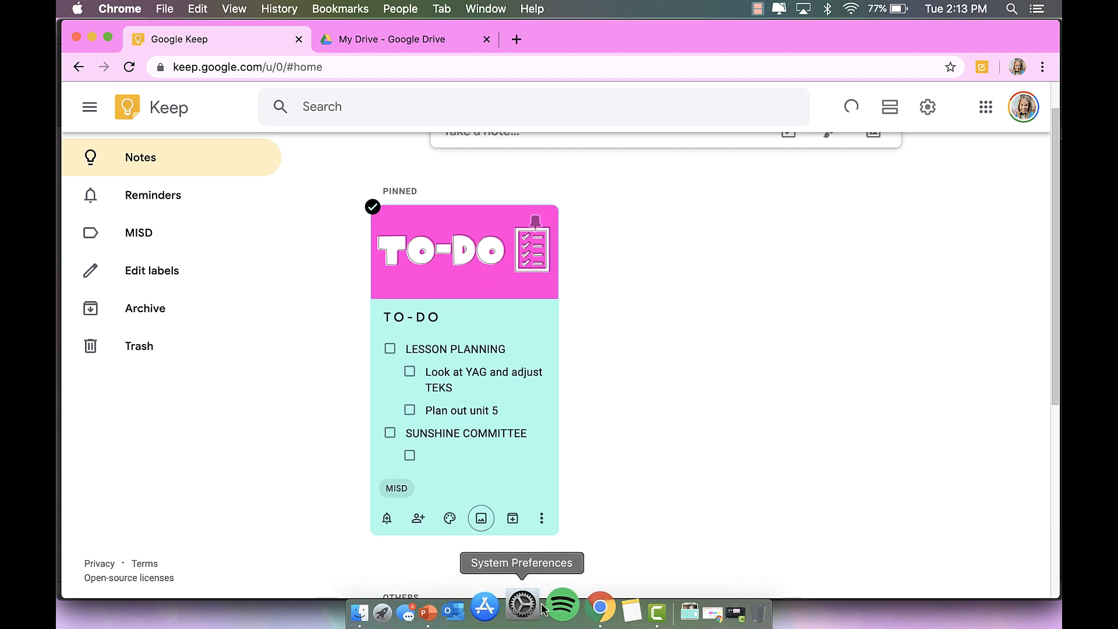
{"action": "left_click", "coordinate": [541, 518]}
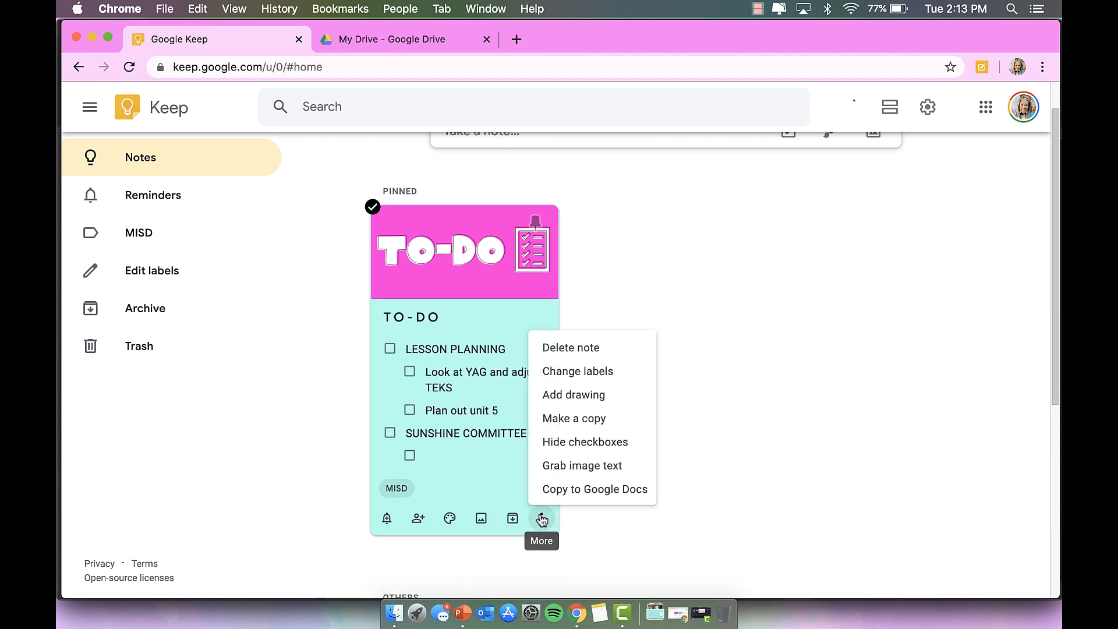
{"action": "mouse_move", "coordinate": [449, 518]}
{"action": "left_click", "coordinate": [453, 434]}
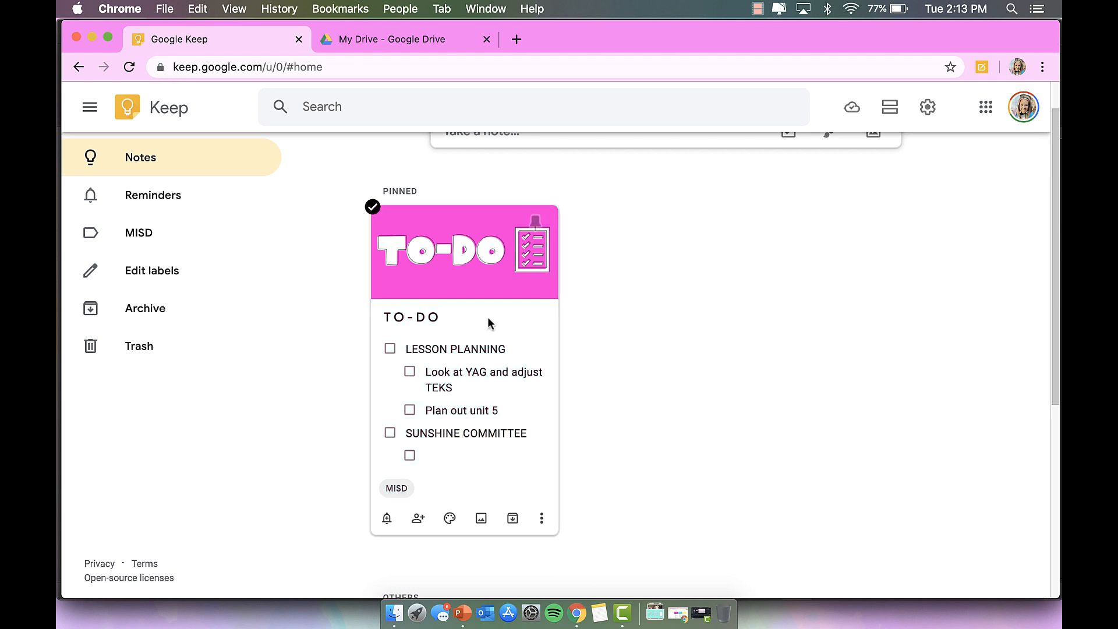
{"action": "scroll", "coordinate": [444, 250], "scroll_direction": "down", "scroll_amount": 1}
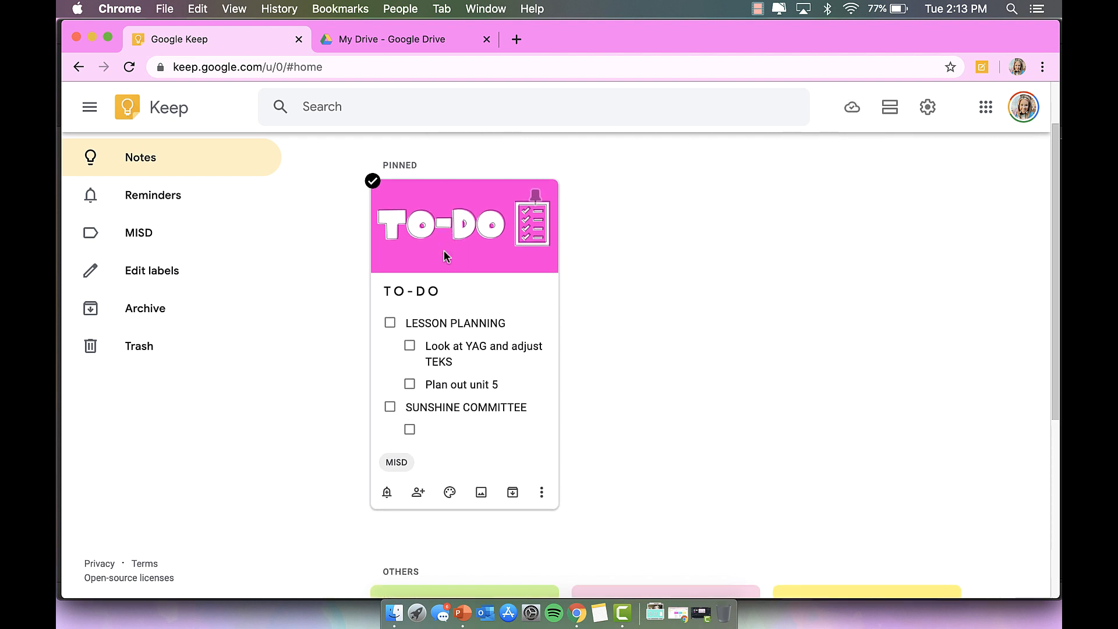
{"action": "scroll", "coordinate": [443, 250], "scroll_direction": "down", "scroll_amount": 5}
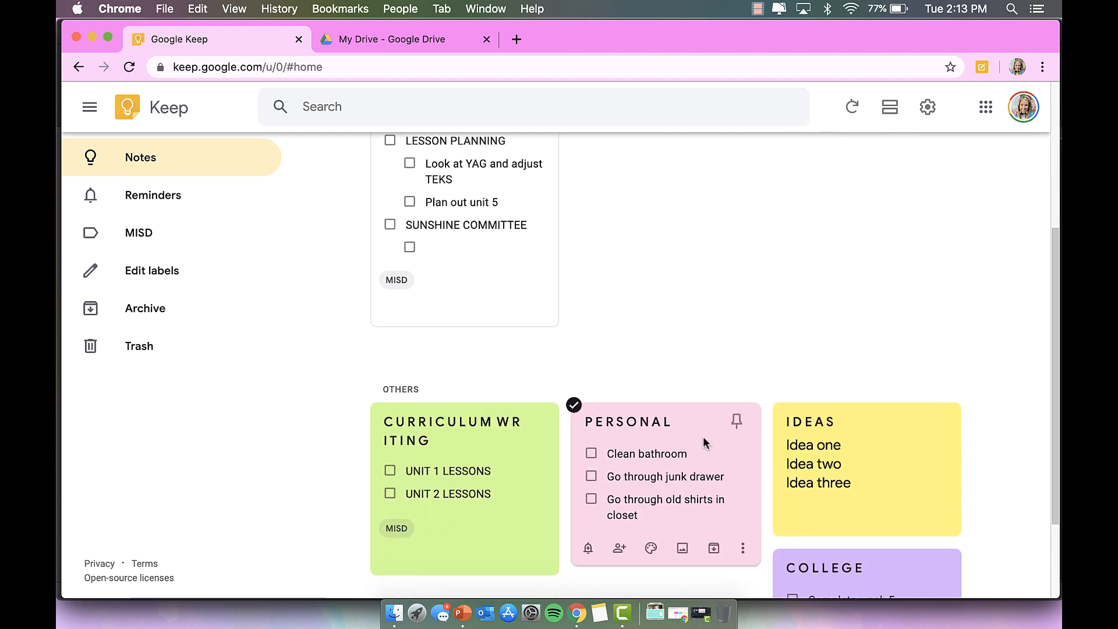
{"action": "scroll", "coordinate": [542, 496], "scroll_direction": "up", "scroll_amount": 1}
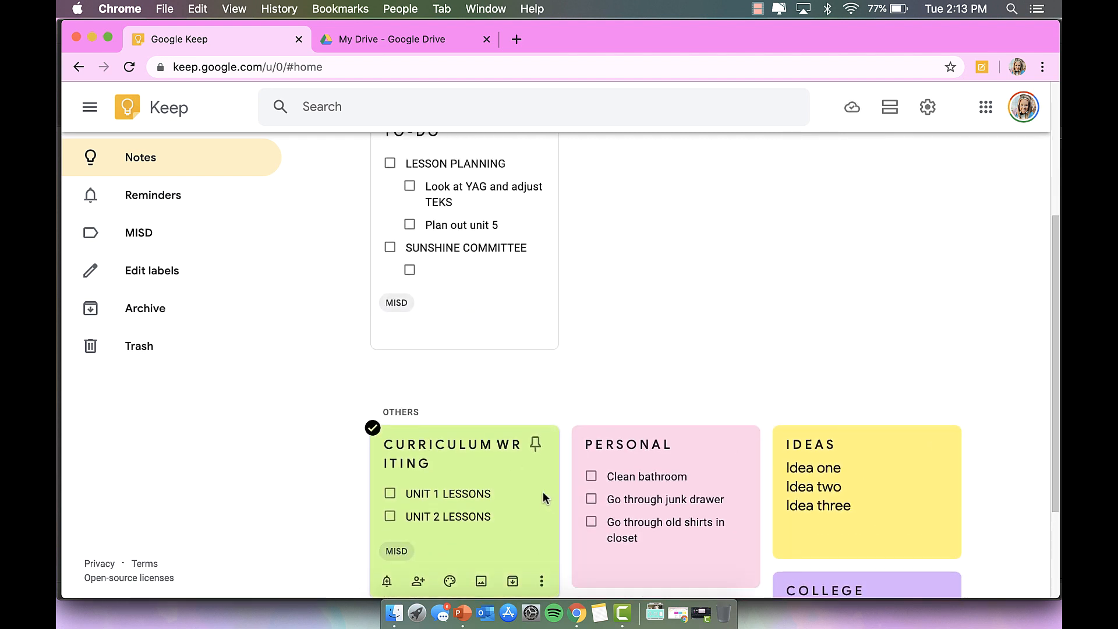
{"action": "scroll", "coordinate": [542, 493], "scroll_direction": "up", "scroll_amount": 5}
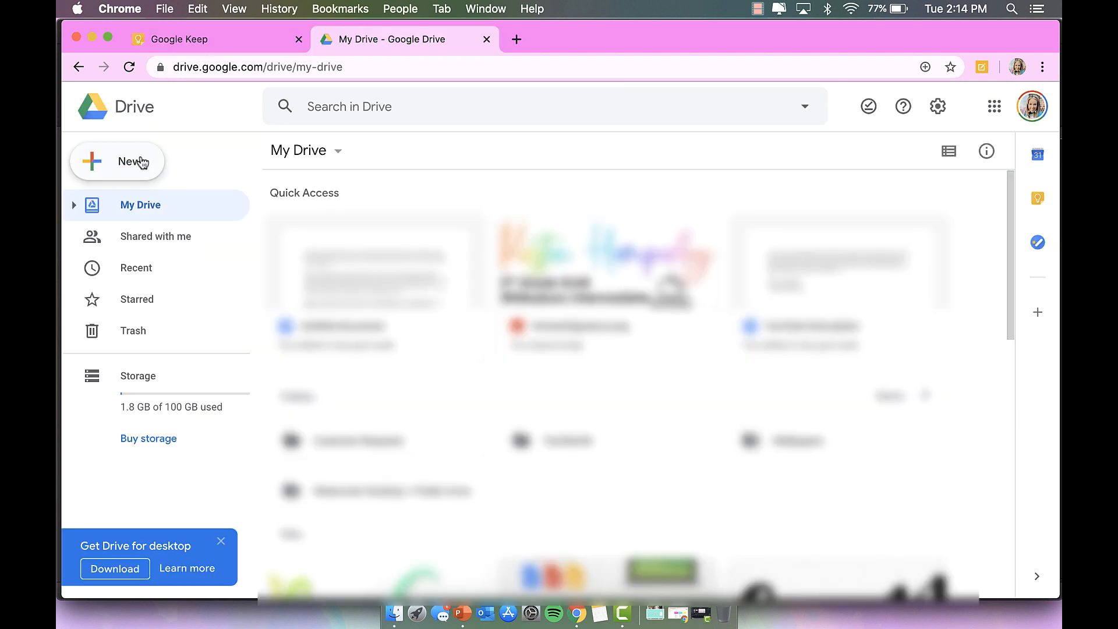
Switch to Google Drive and create a new blank Google Docs document.
{"action": "left_click", "coordinate": [141, 163]}
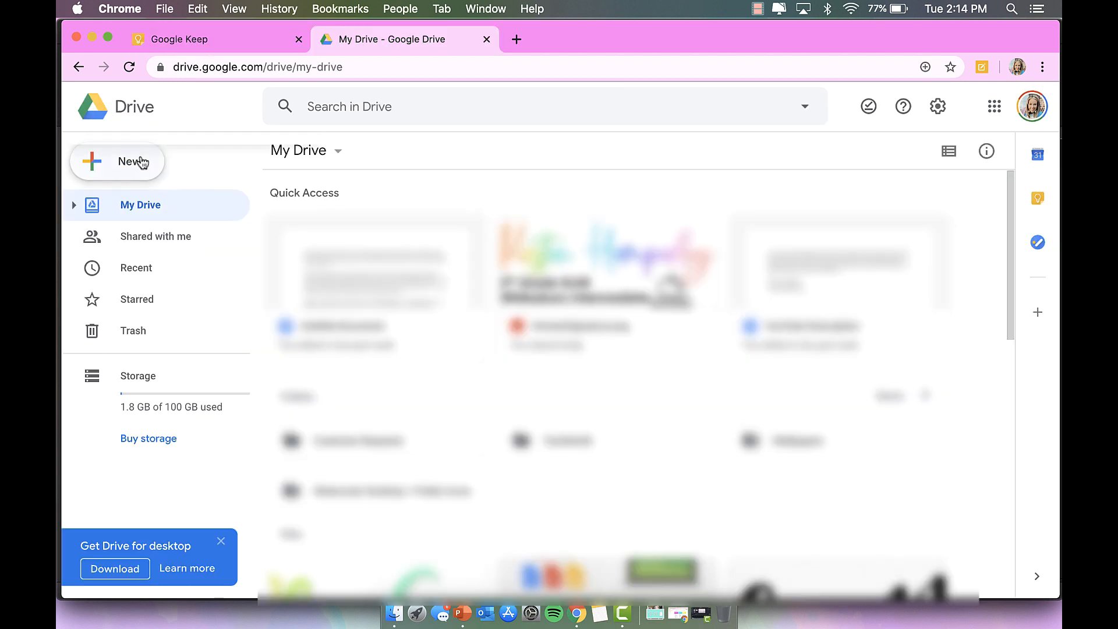
{"action": "left_click", "coordinate": [153, 271]}
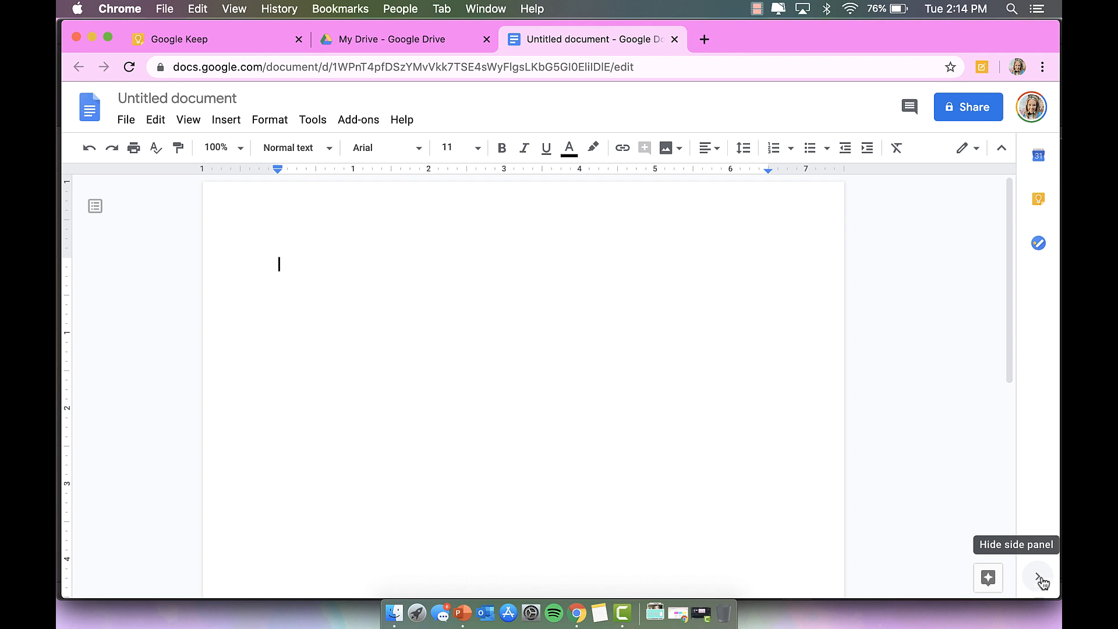
Preview the notes in the Keep browser extension, and open the Keep notes alongside the blank document.
{"action": "left_click", "coordinate": [983, 68]}
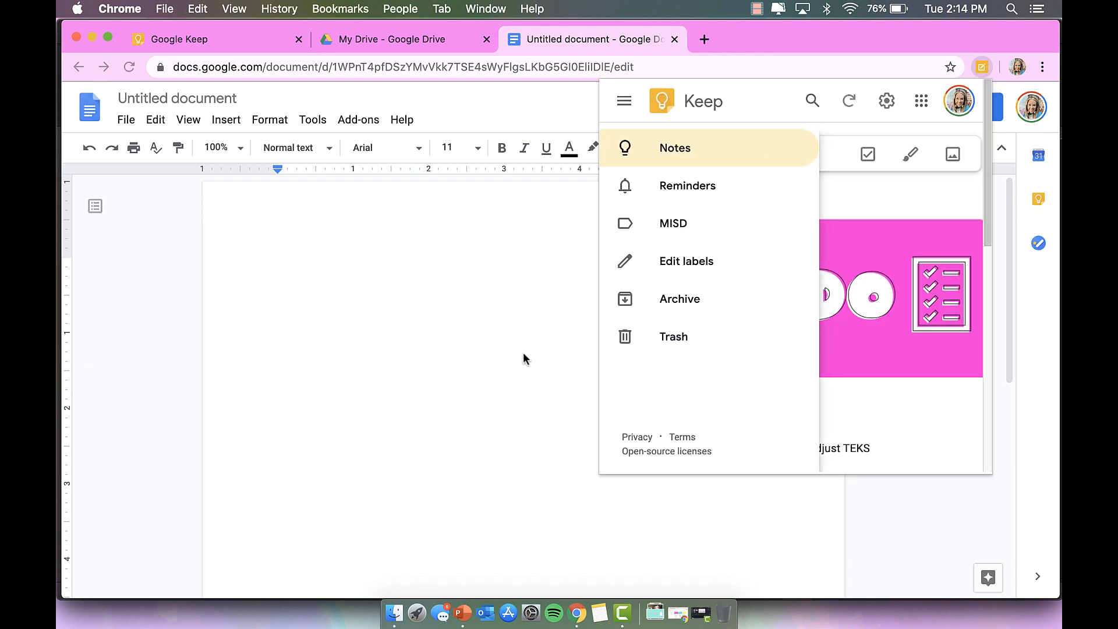
{"action": "left_click", "coordinate": [876, 544]}
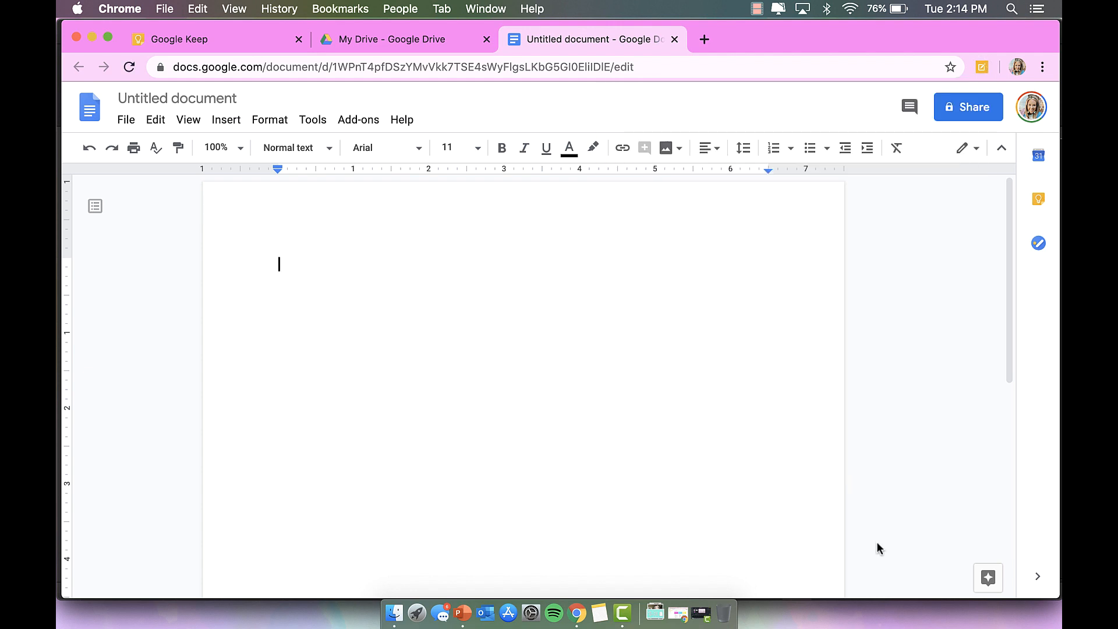
{"action": "left_click", "coordinate": [1038, 577]}
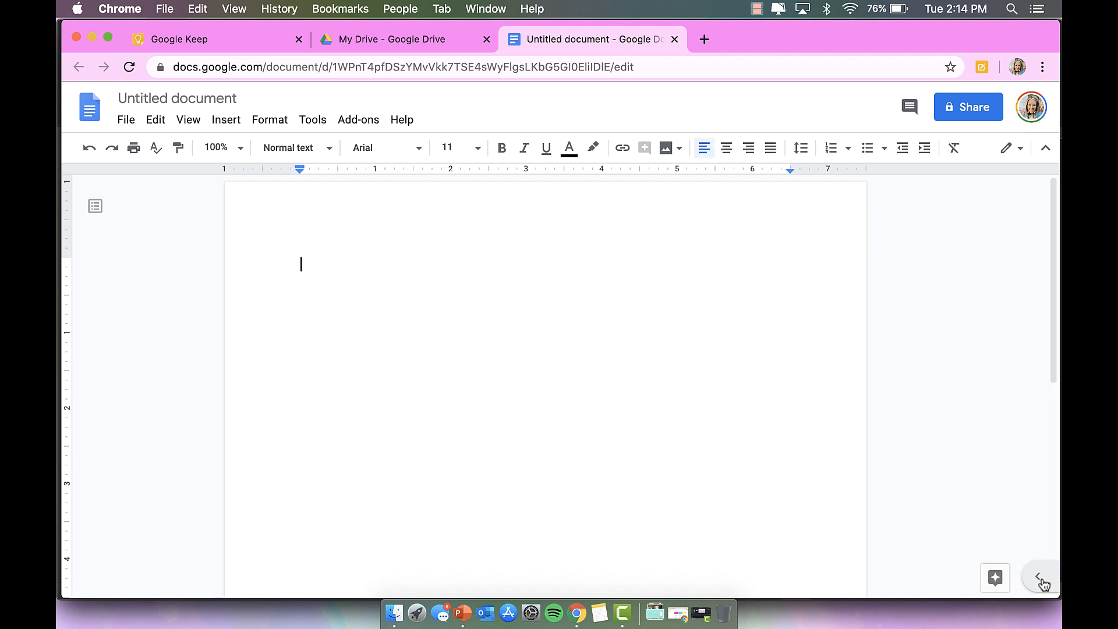
{"action": "left_click", "coordinate": [1040, 578]}
{"action": "left_click", "coordinate": [1042, 198]}
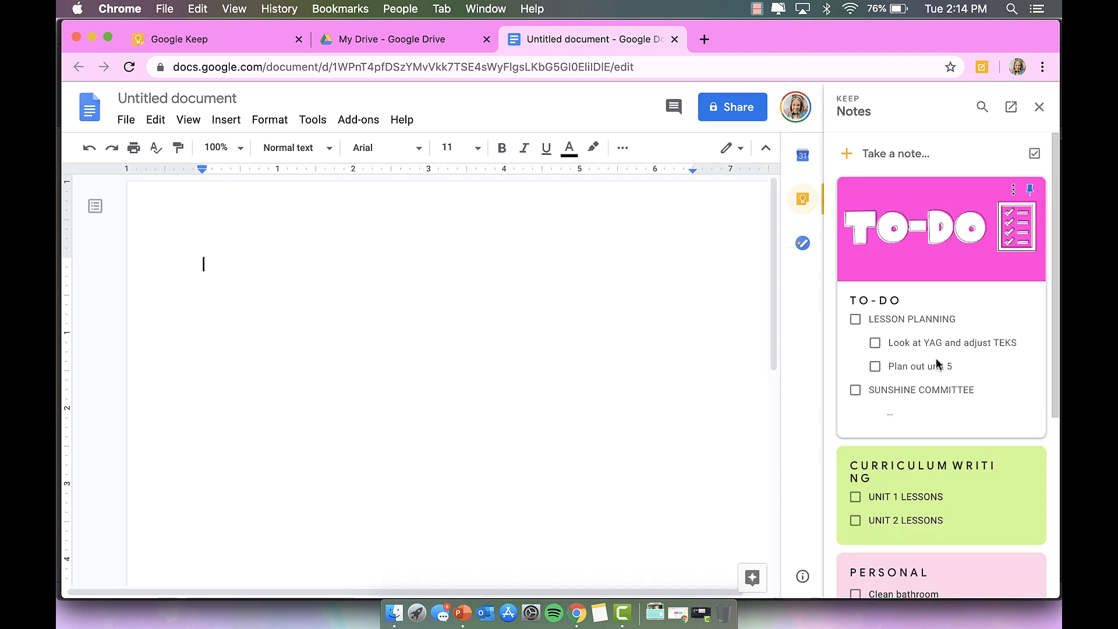
Add an empty checklist item below "Plan out unit 5" in the TO-DO note.
{"action": "left_click", "coordinate": [957, 366]}
{"action": "left_click", "coordinate": [954, 377]}
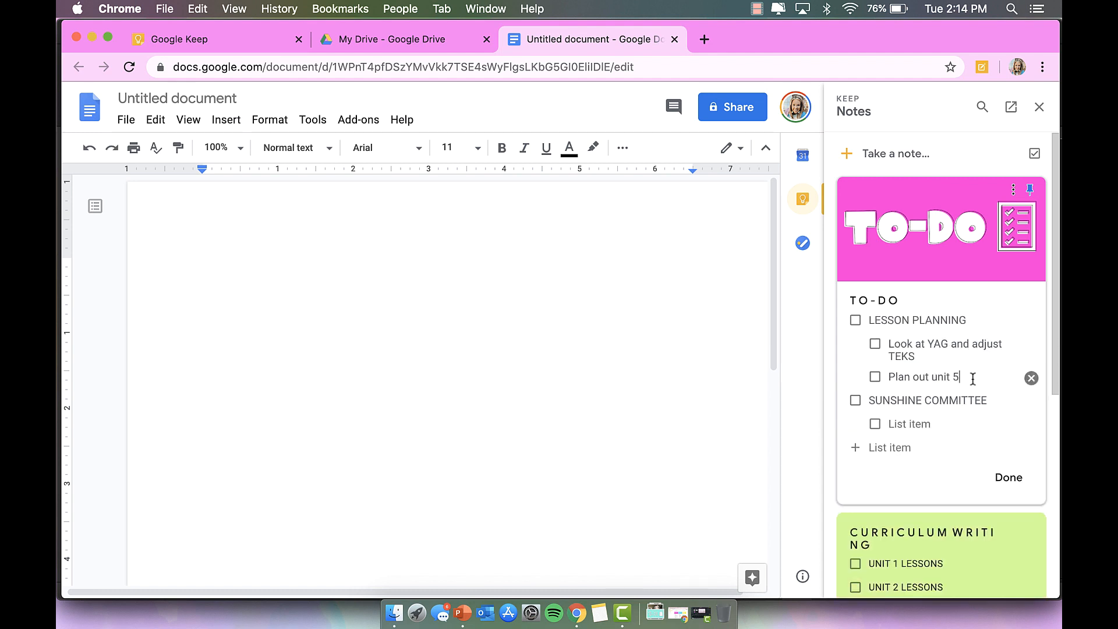
{"action": "key", "text": "Return"}
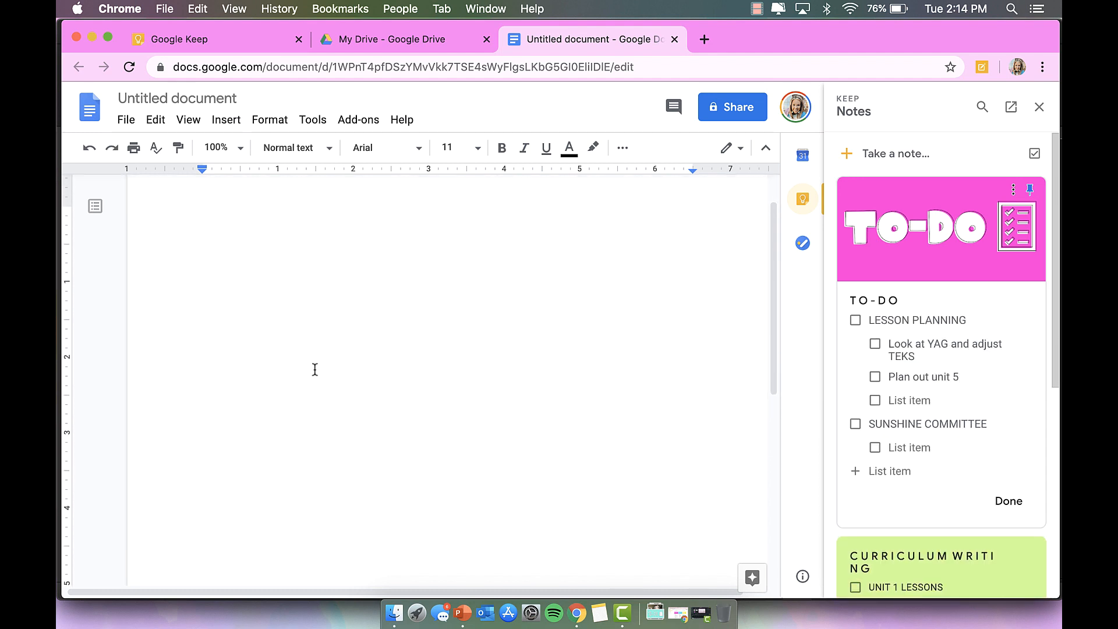